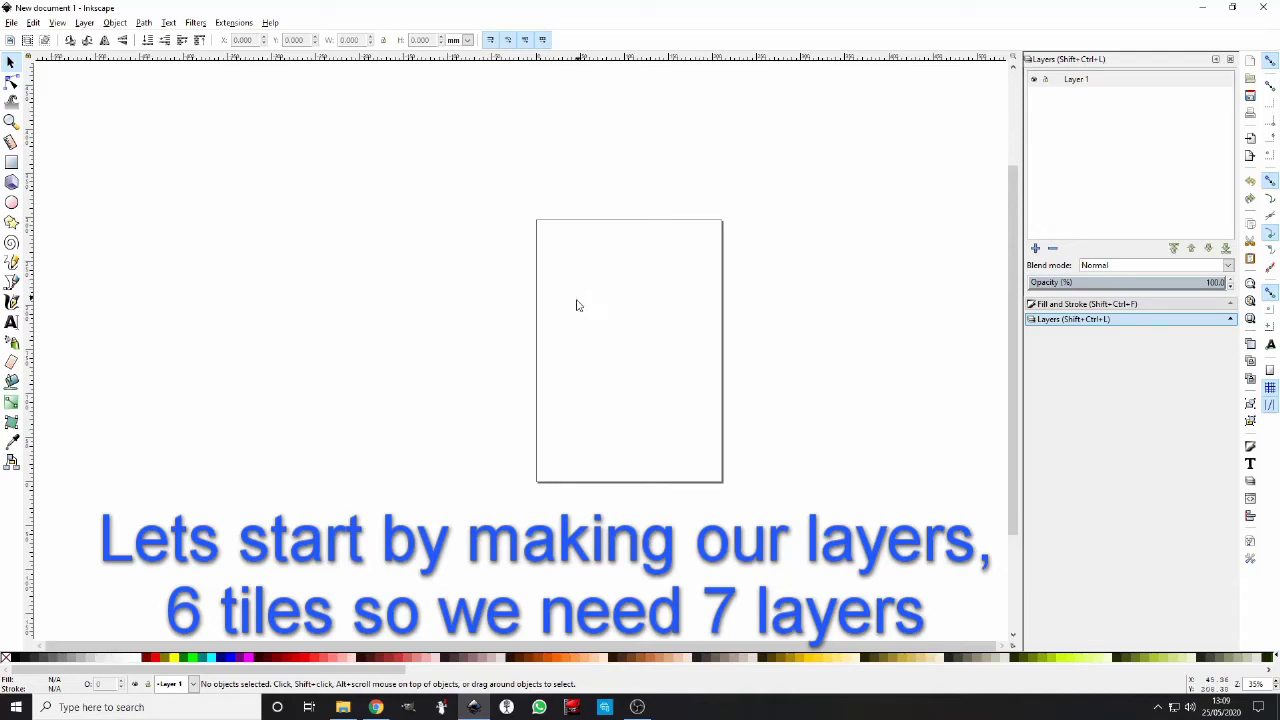
Add six new layers (Layer 2 through Layer 7) and make Layer 7 active.
click(1035, 248)
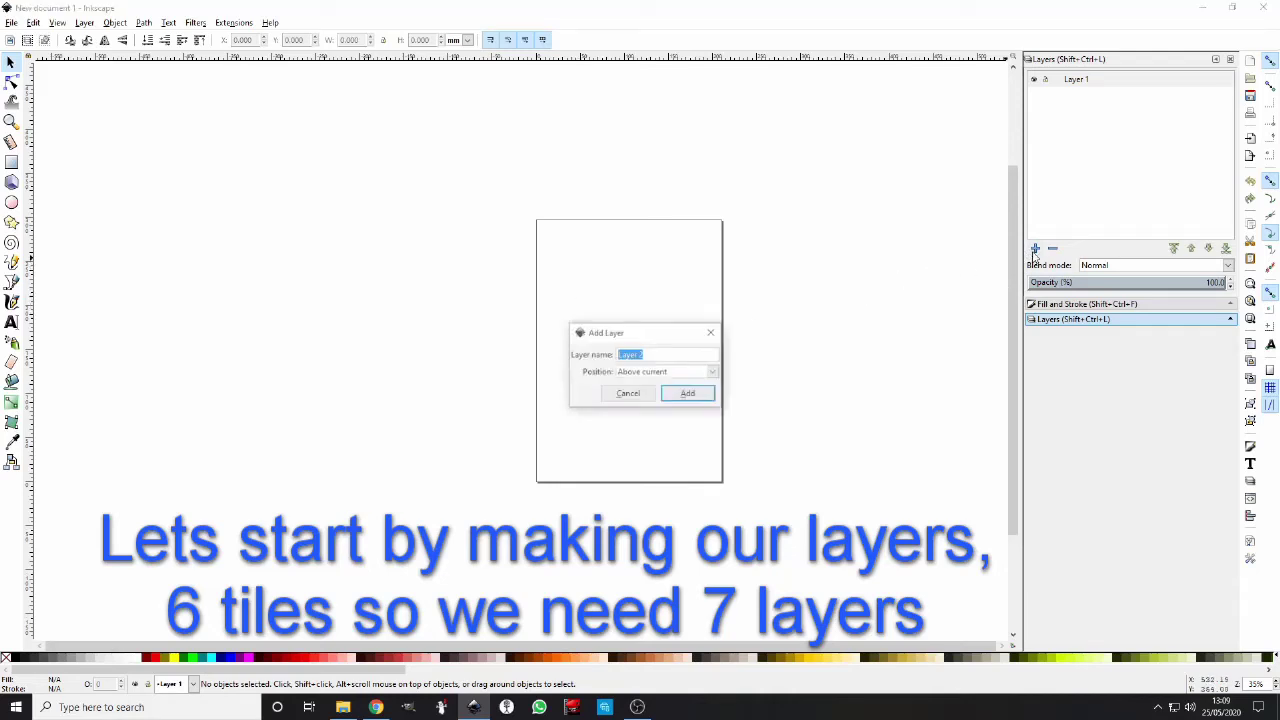
key(Return)
click(1035, 248)
key(Return)
click(1035, 248)
key(Return)
click(1035, 248)
key(Return)
click(1035, 248)
key(Return)
click(1035, 248)
key(Return)
click(1080, 80)
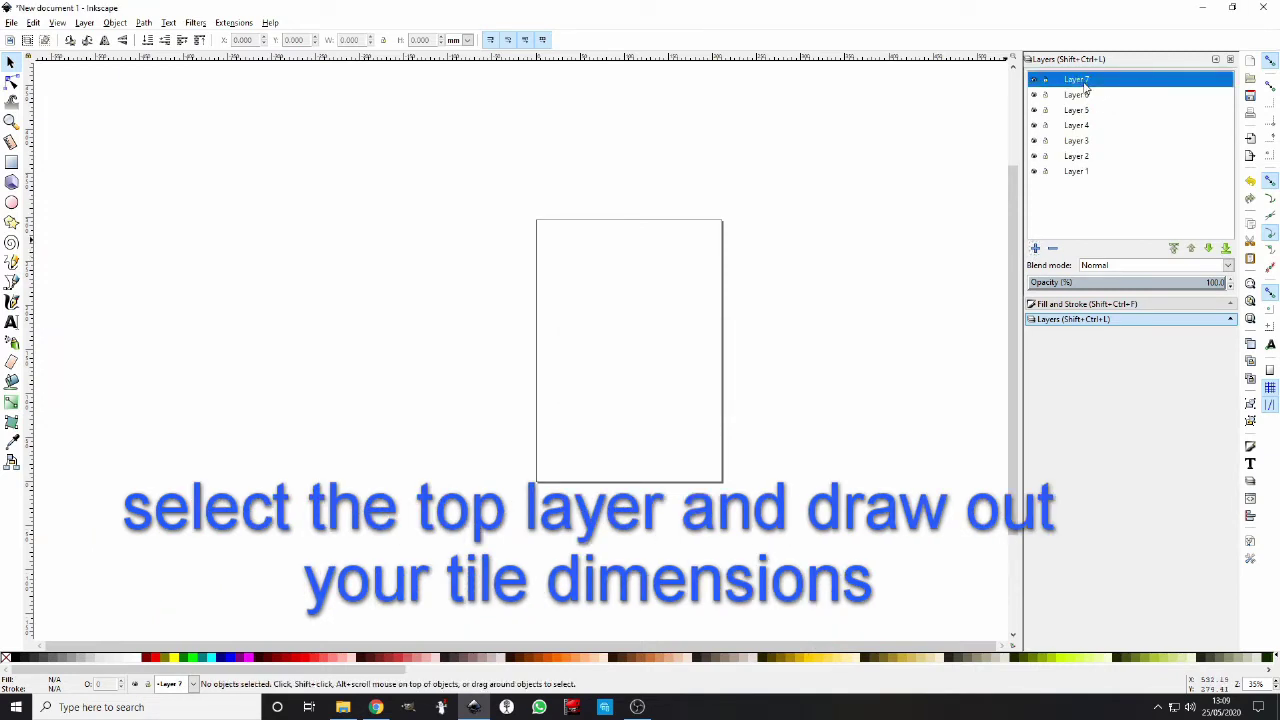
Draw a rectangle, size it 100 × 100 mm, and move it to the page's lower-left corner.
click(11, 162)
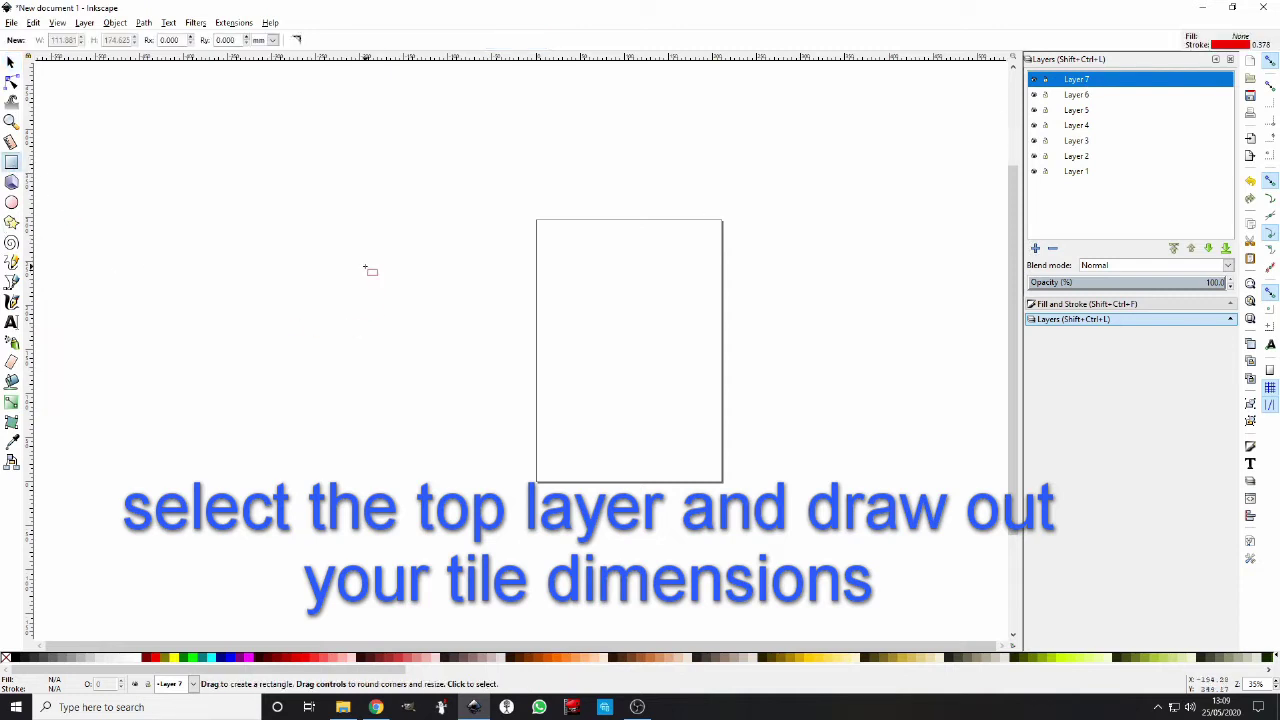
drag(365, 266, 465, 407)
key(s)
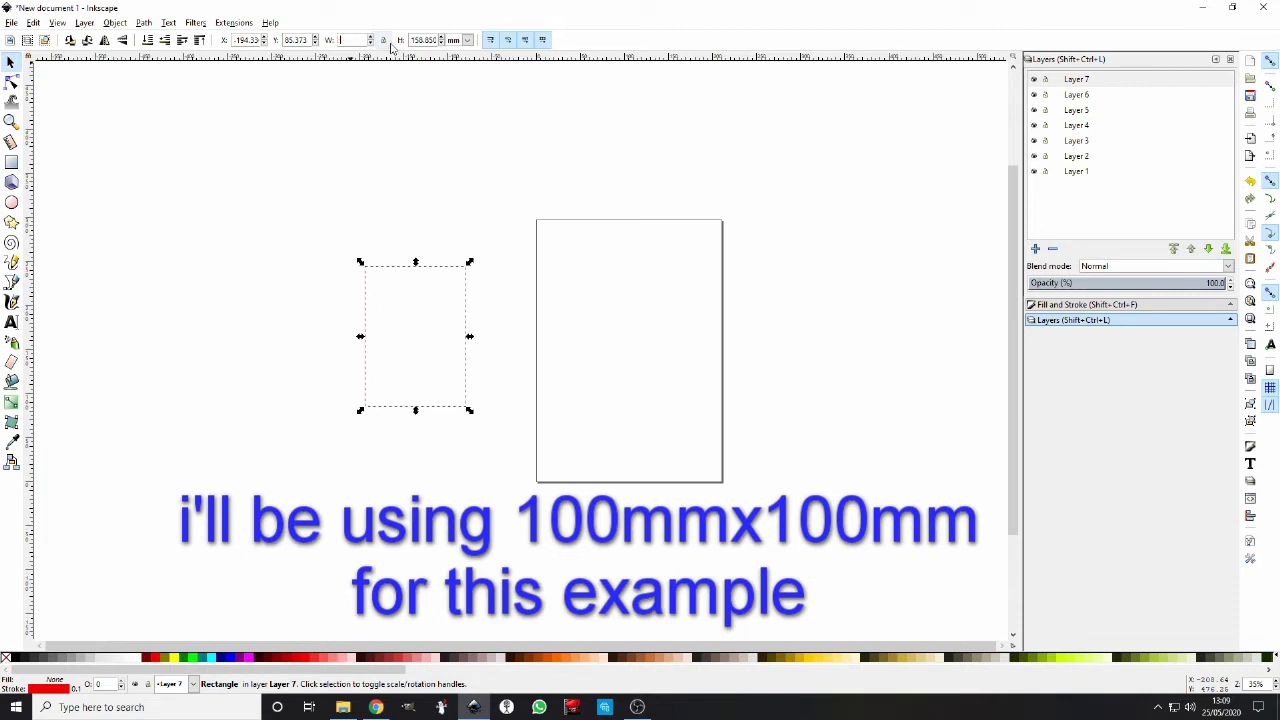
text(100)
key(Tab)
text(1)
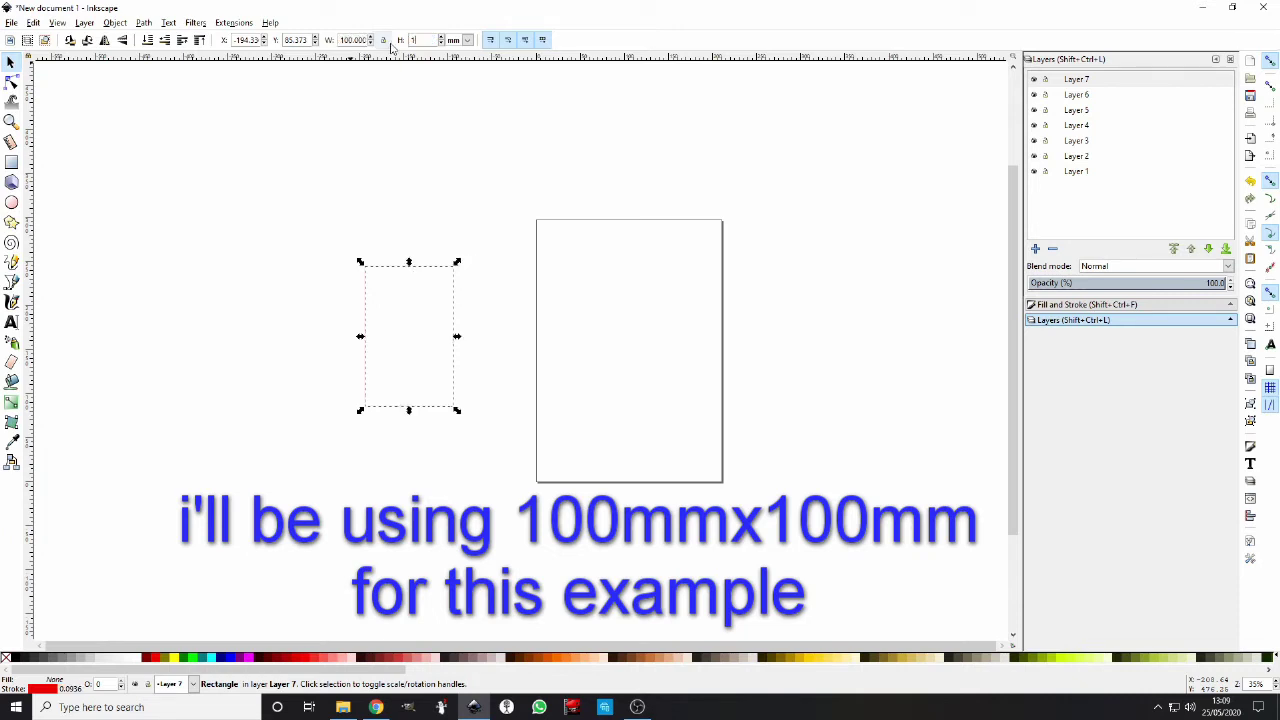
key(Return)
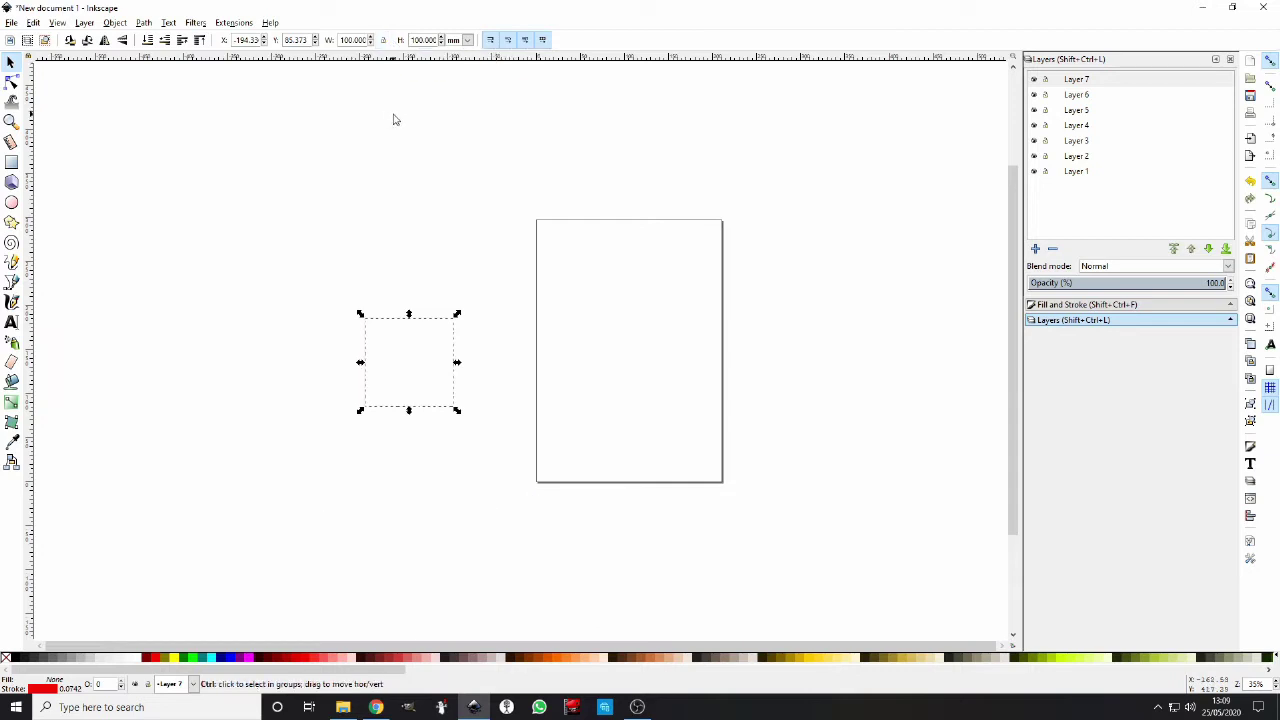
drag(432, 323, 610, 402)
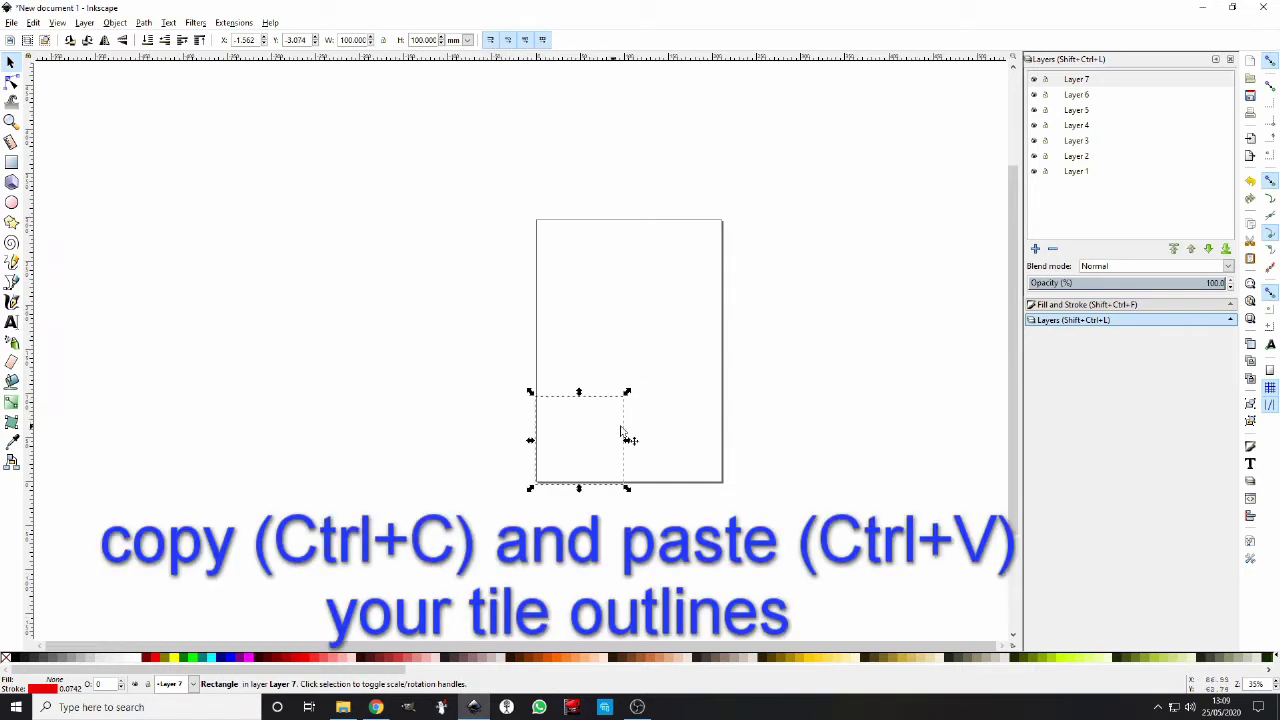
Paste tile copies into a 3×2 grid of 100 mm squares, then select all six.
click(660, 427)
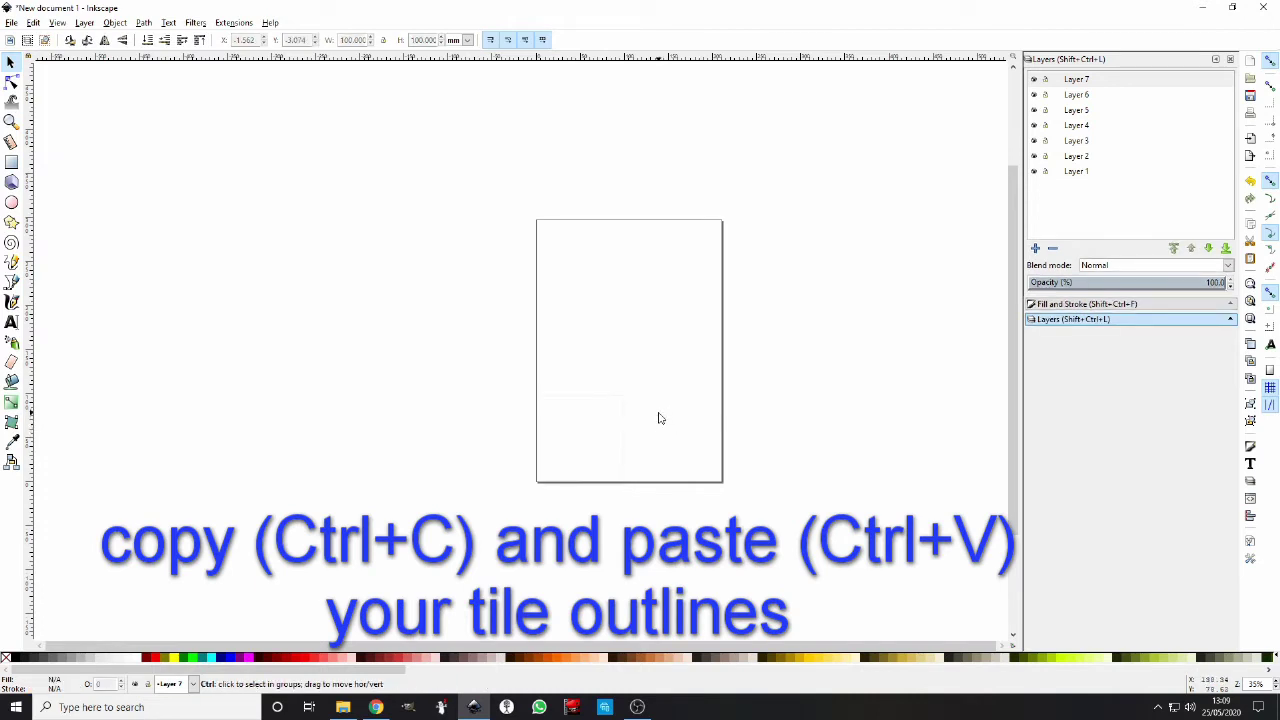
key(ctrl+v)
drag(675, 373, 741, 412)
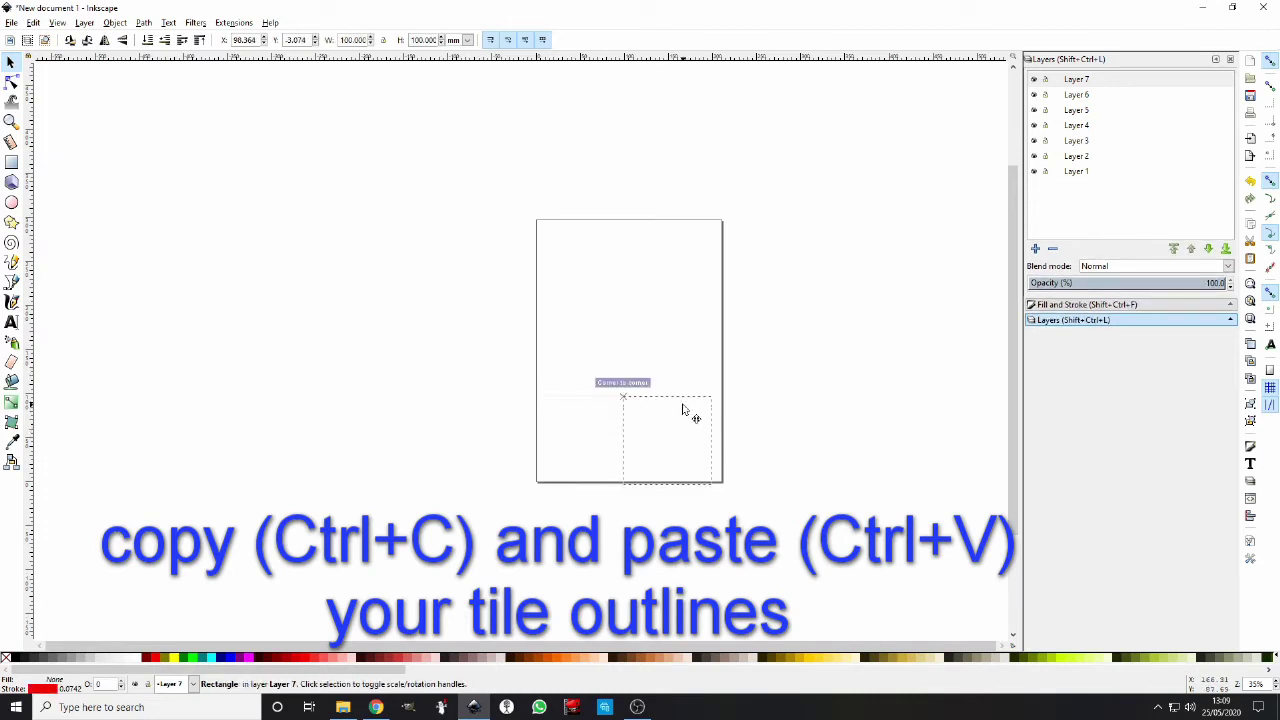
drag(762, 372, 777, 414)
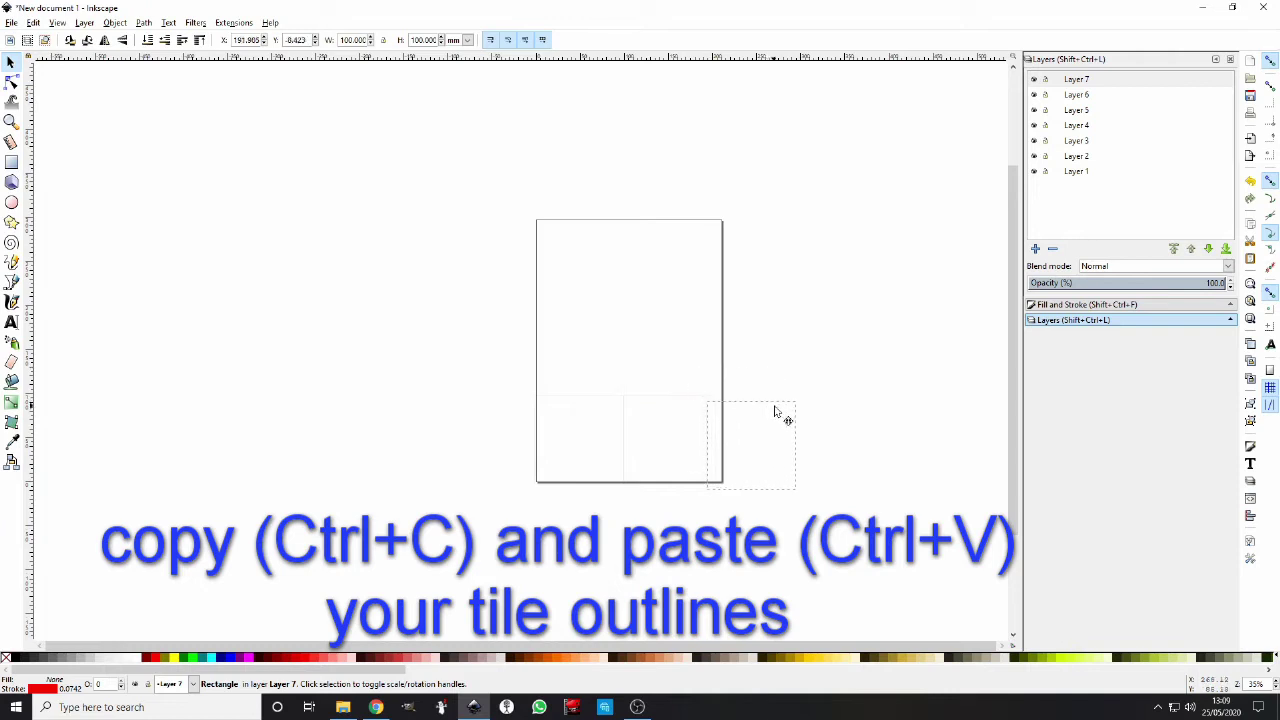
key(ctrl+v)
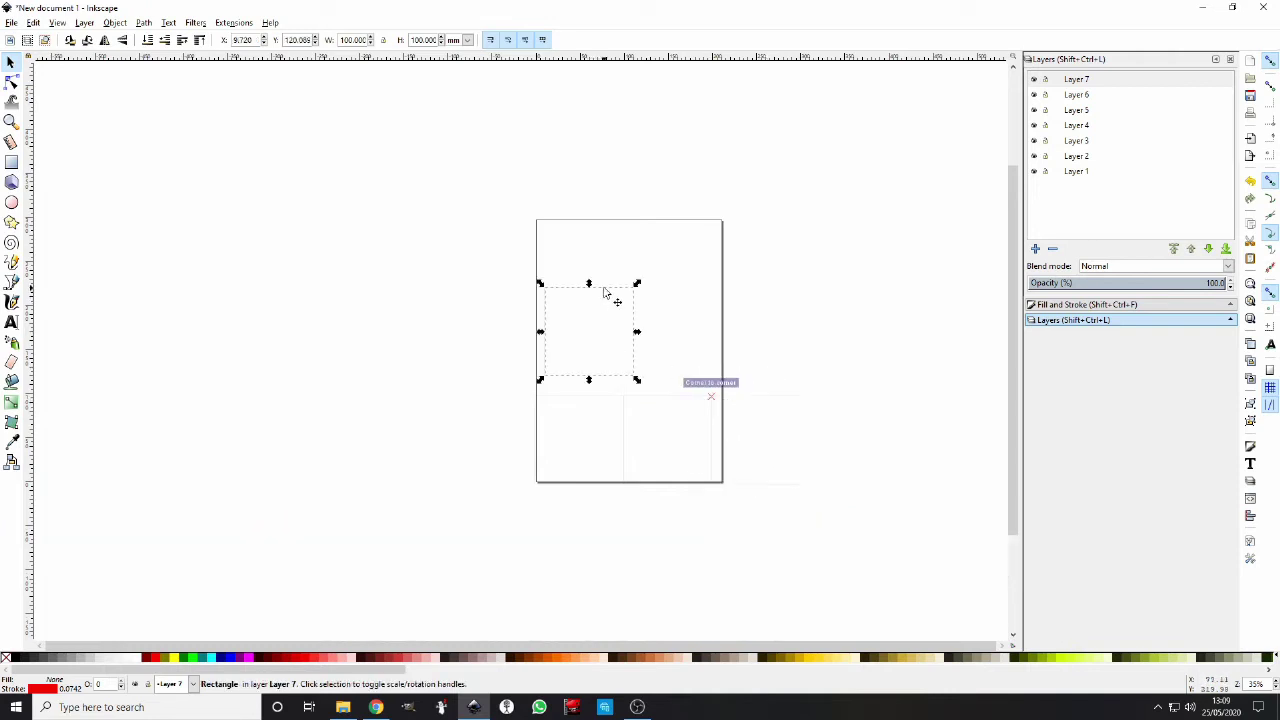
drag(608, 294, 598, 314)
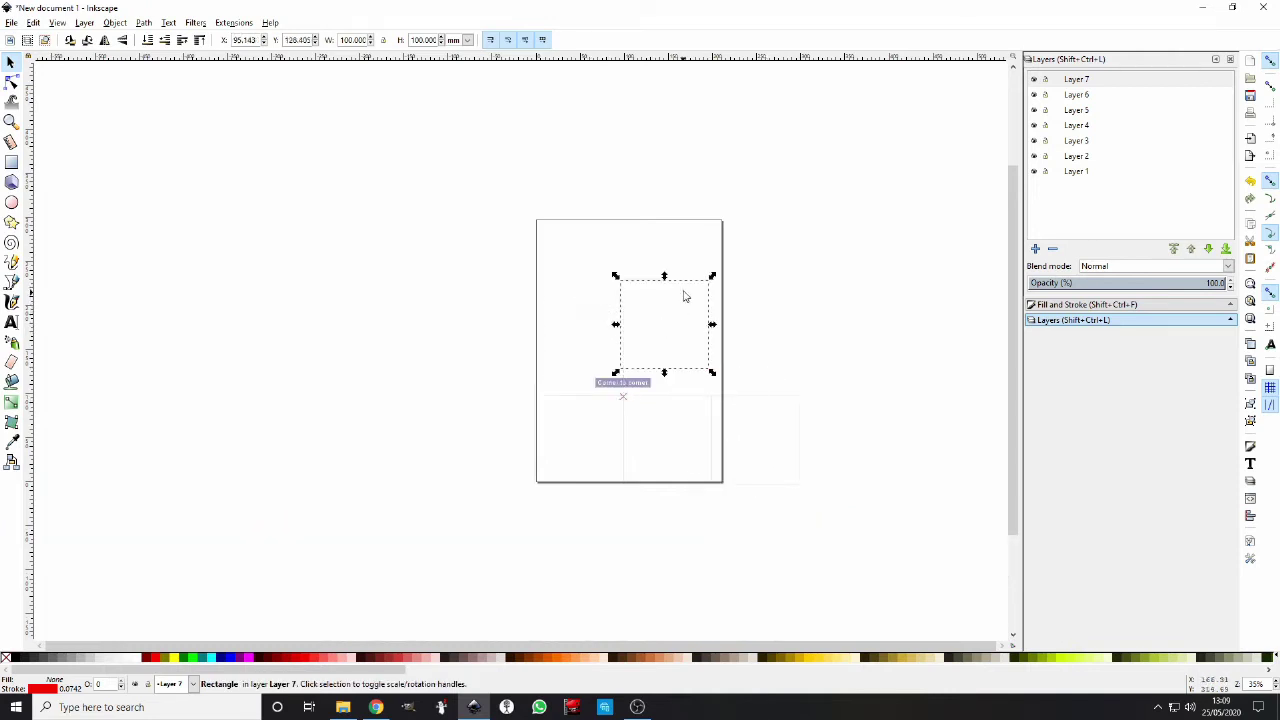
click(687, 291)
drag(691, 294, 768, 315)
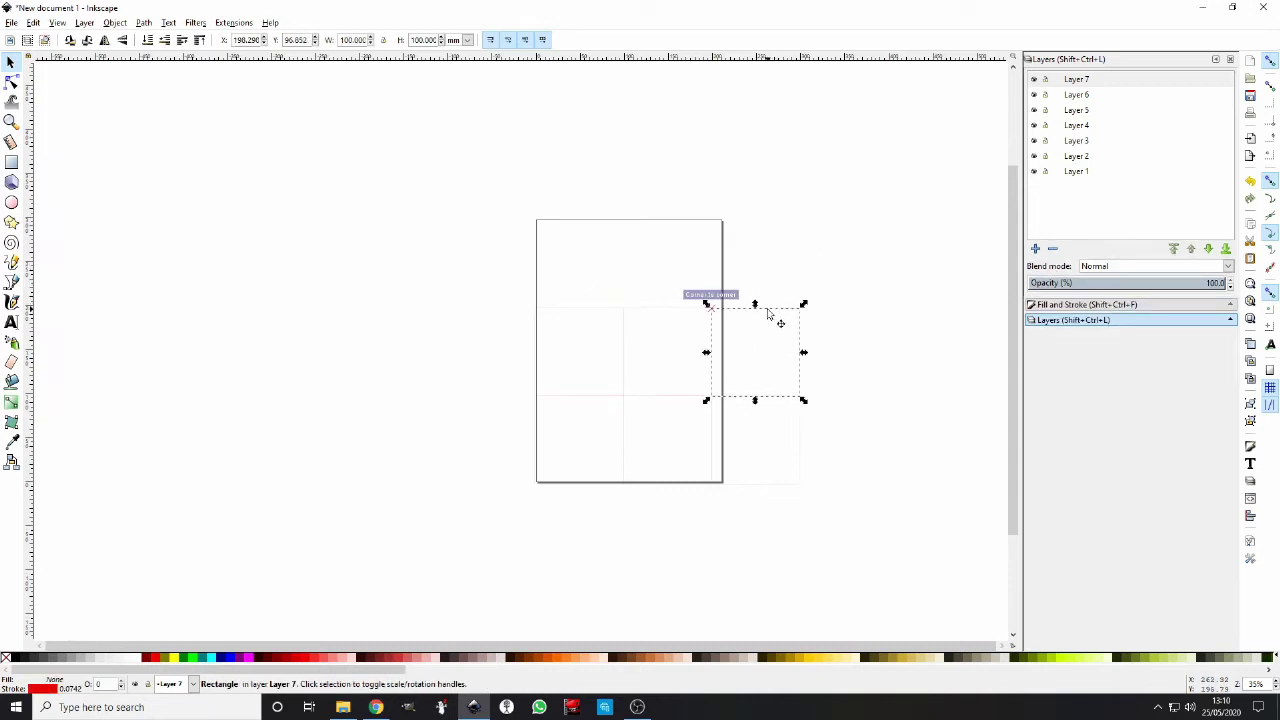
drag(460, 243, 747, 508)
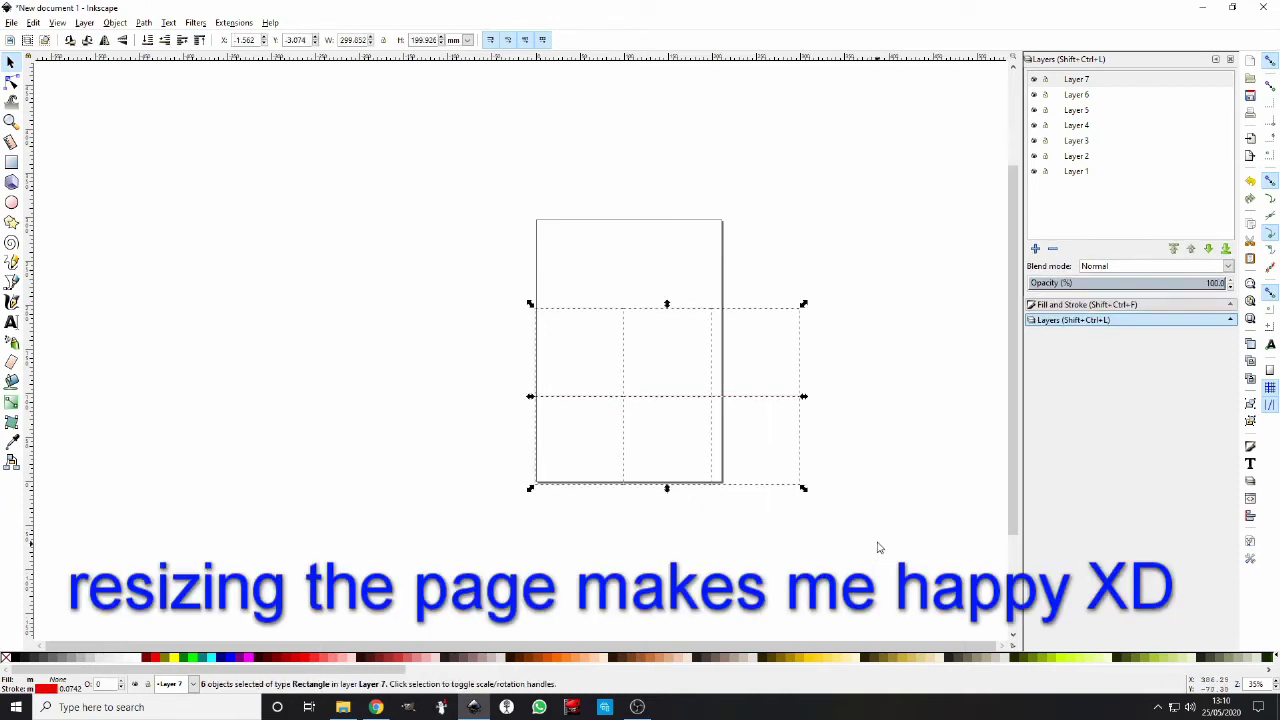
Resize the page to the selected tiles (about 299.85 × 199.93 mm), then select Layer 1.
key(ctrl+shift+d)
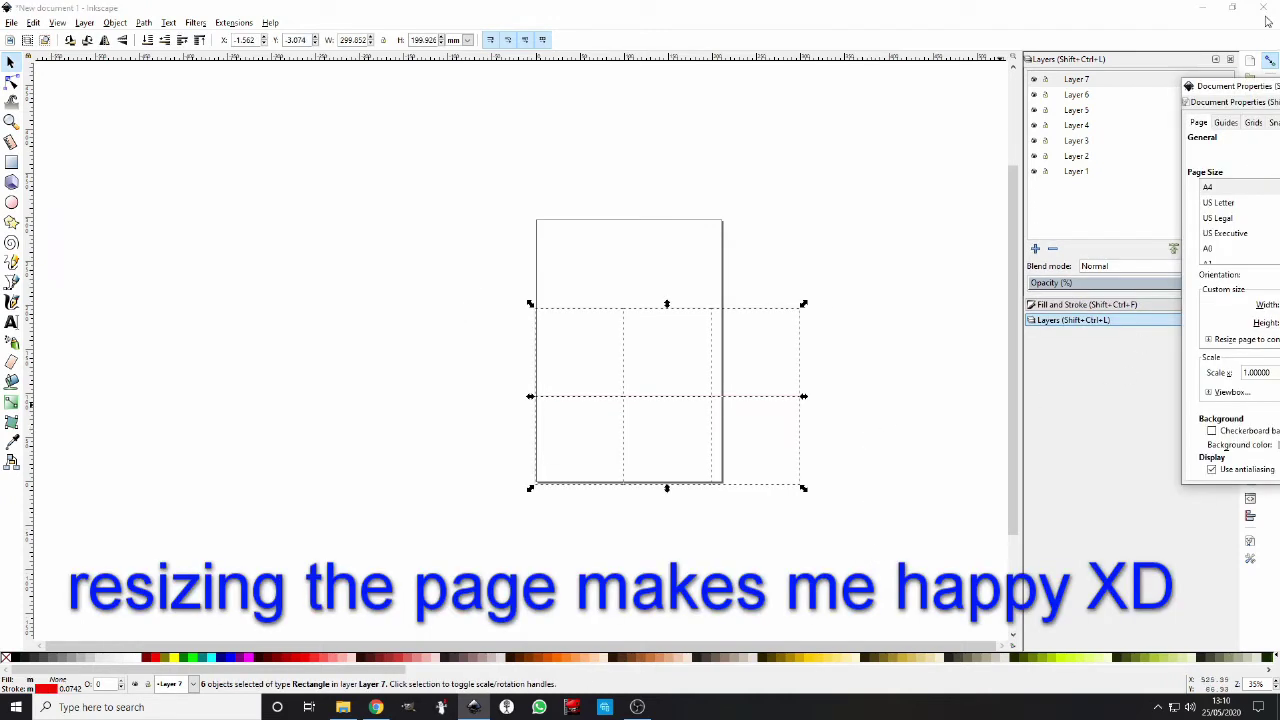
drag(1258, 87, 849, 102)
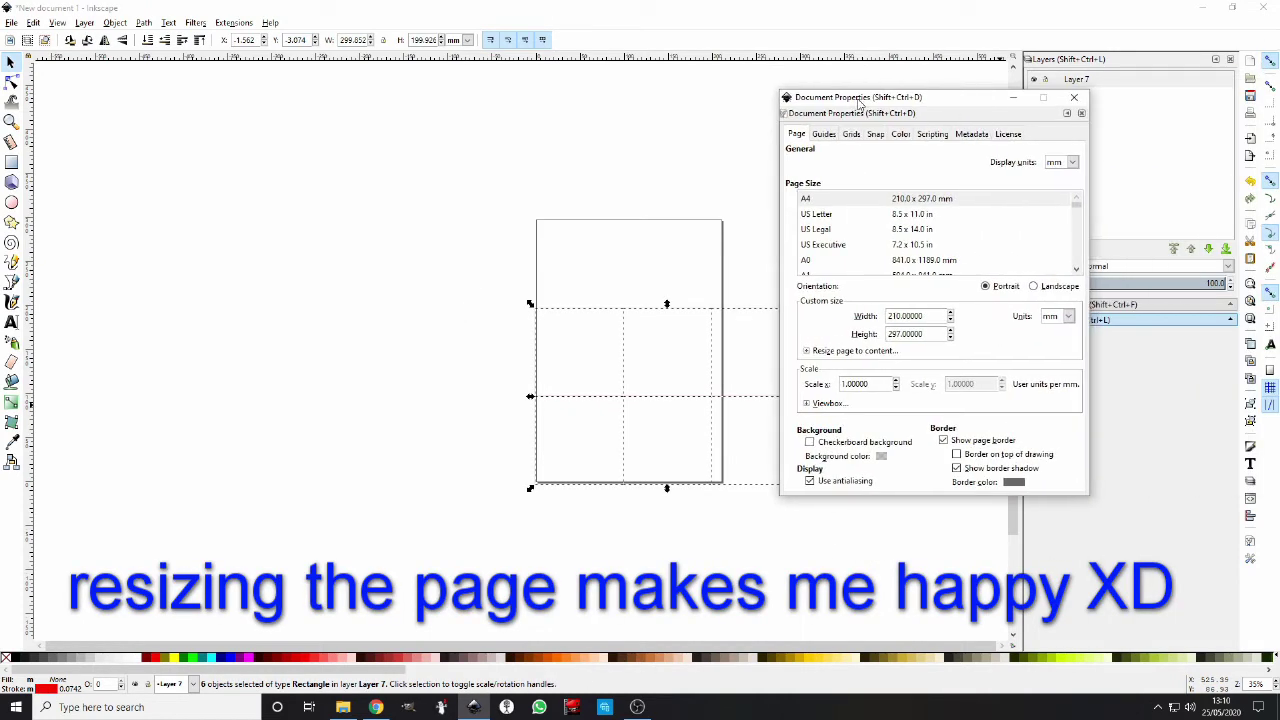
click(862, 351)
click(940, 422)
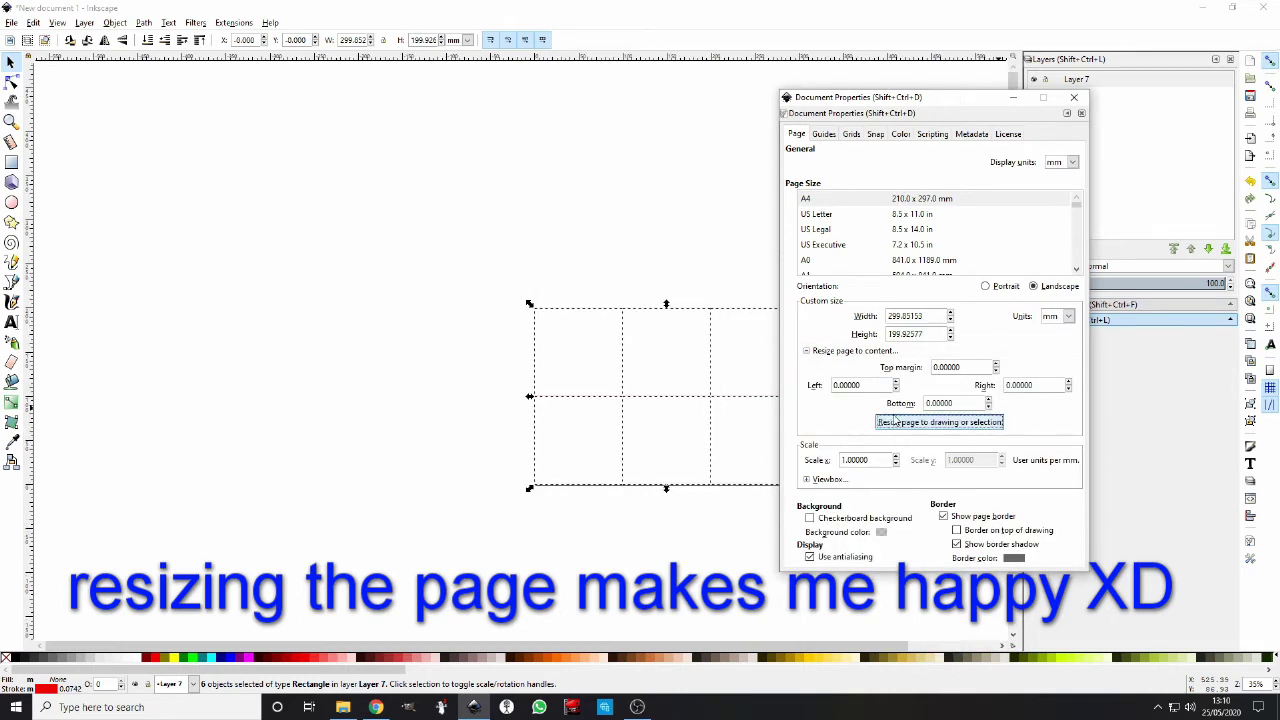
click(1074, 97)
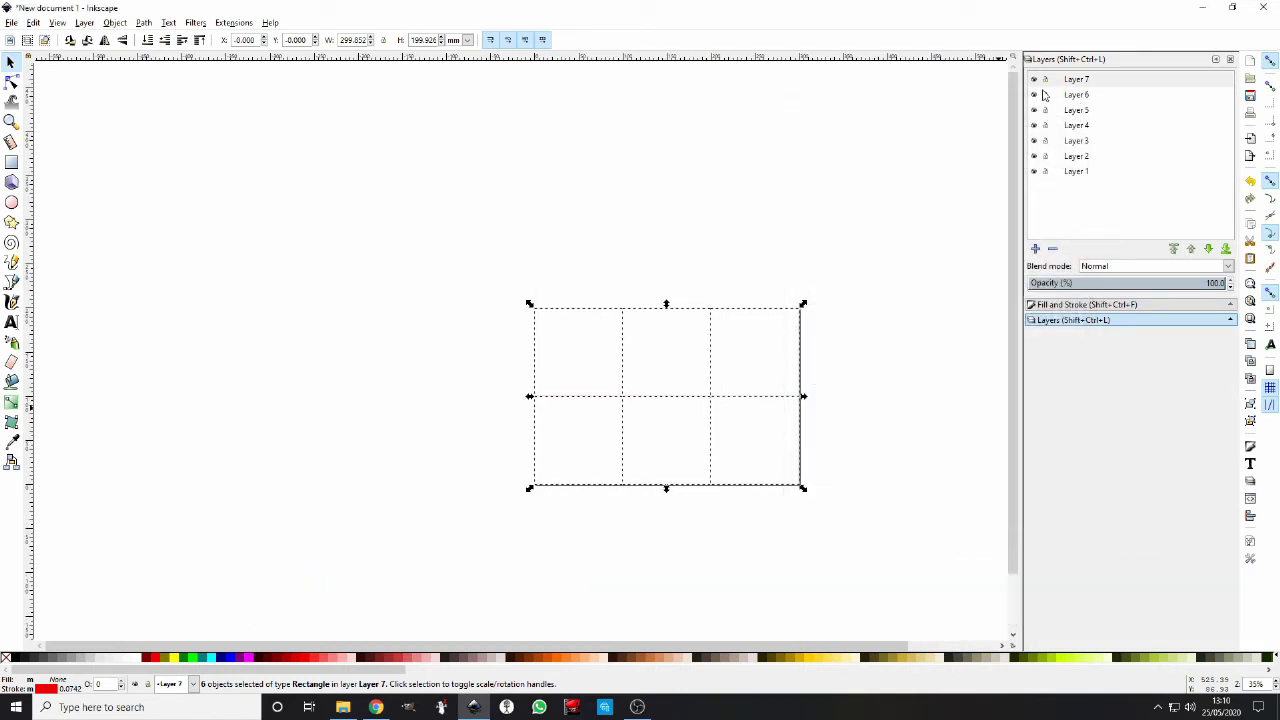
click(1078, 173)
Import the banger photo from File Explorer onto Layer 1 and align it over the tile grid.
click(343, 708)
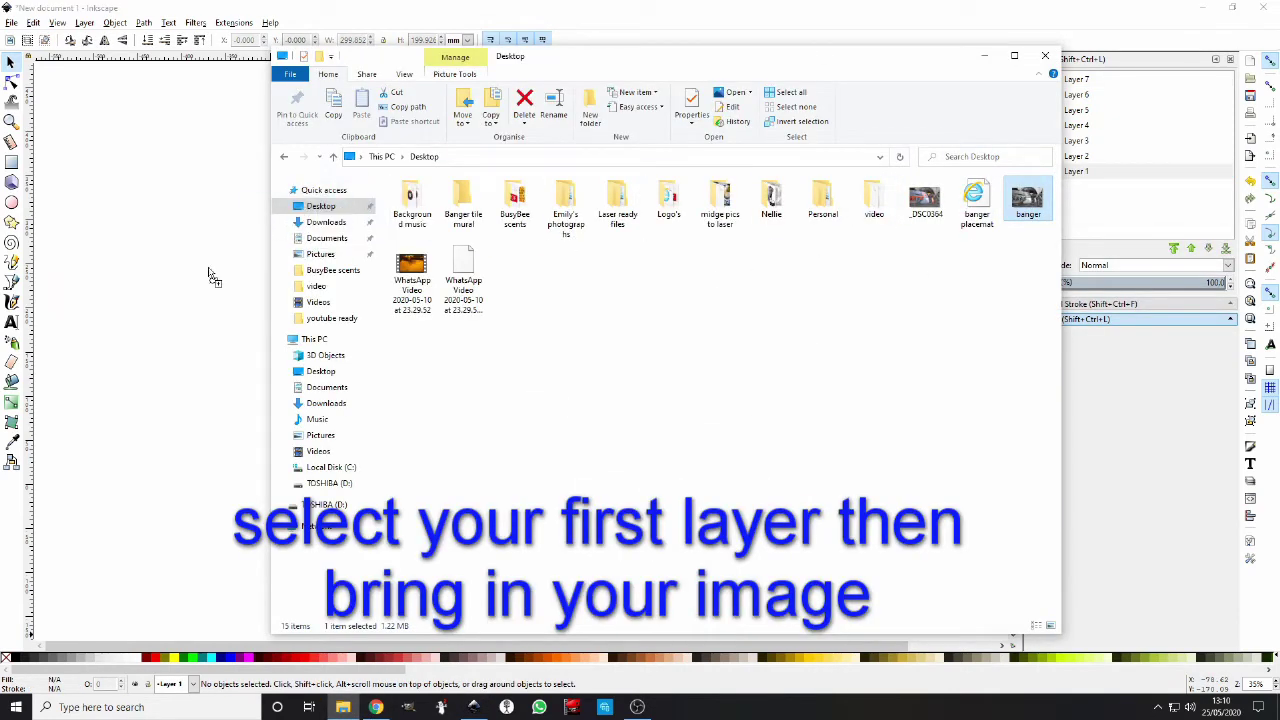
drag(218, 272, 211, 277)
click(712, 442)
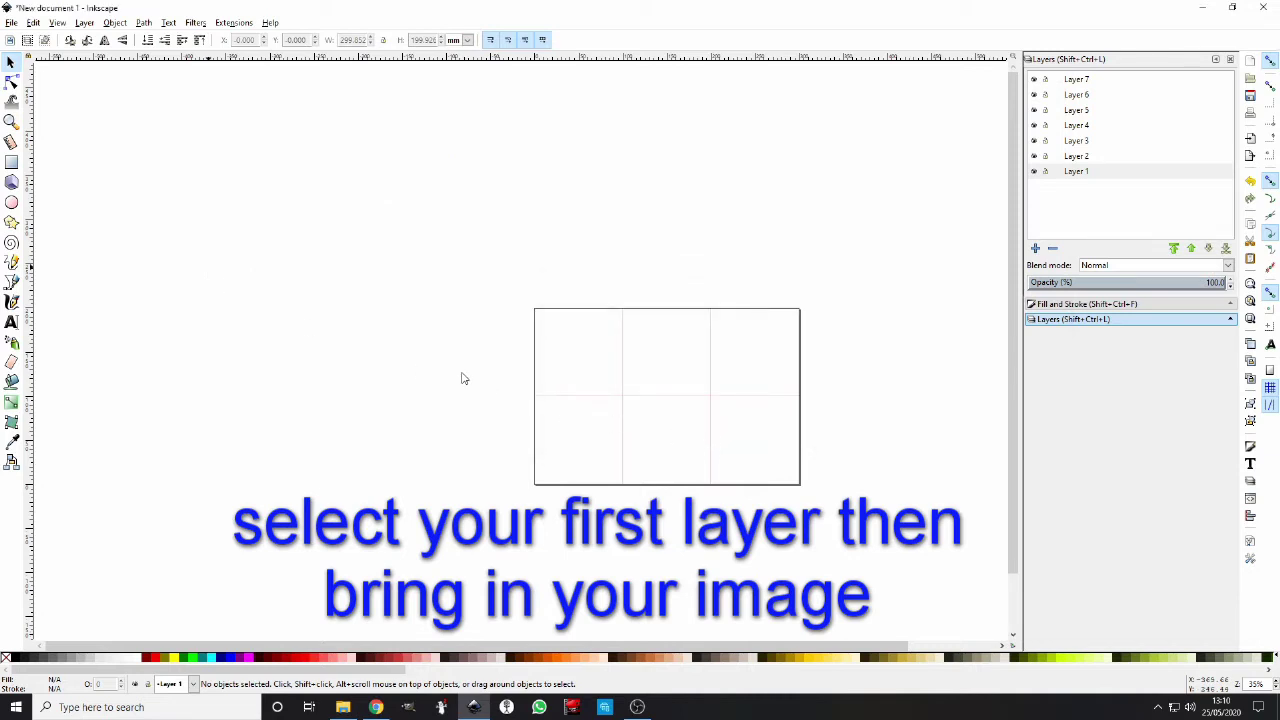
drag(490, 334, 701, 365)
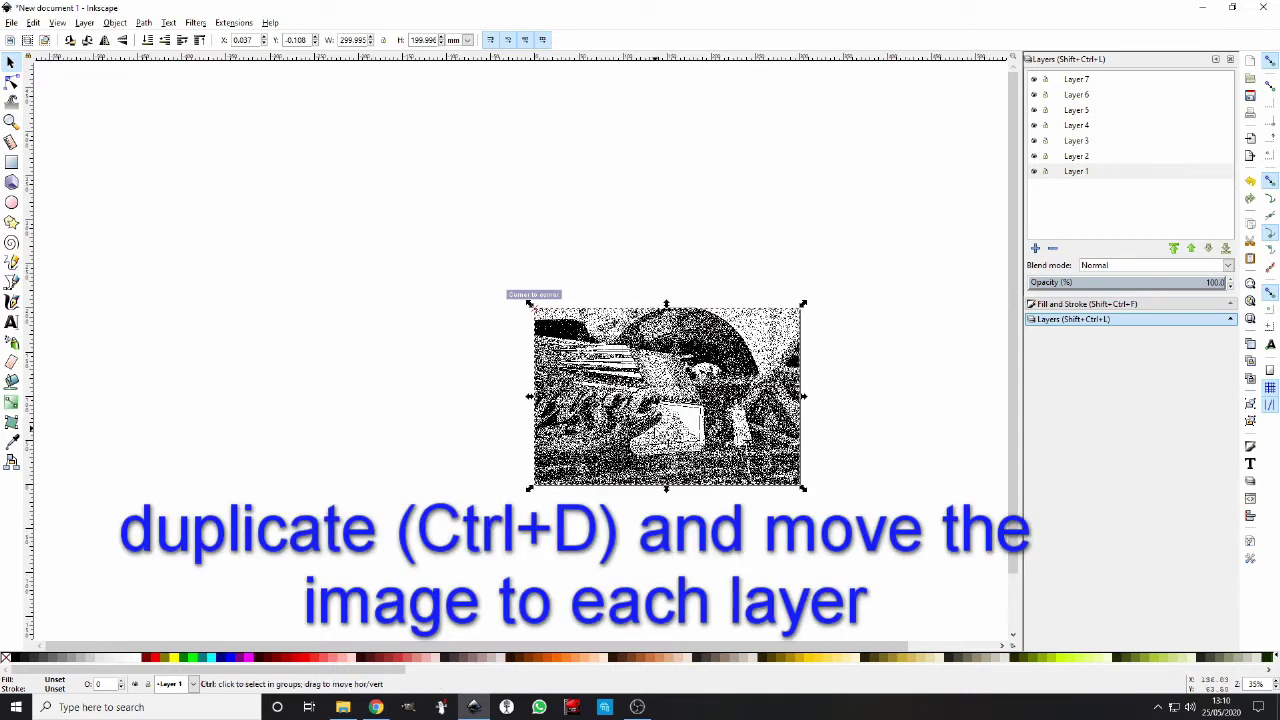
Duplicate the photo and move the copy to Layer 2.
key(ctrl+d)
right_click(692, 378)
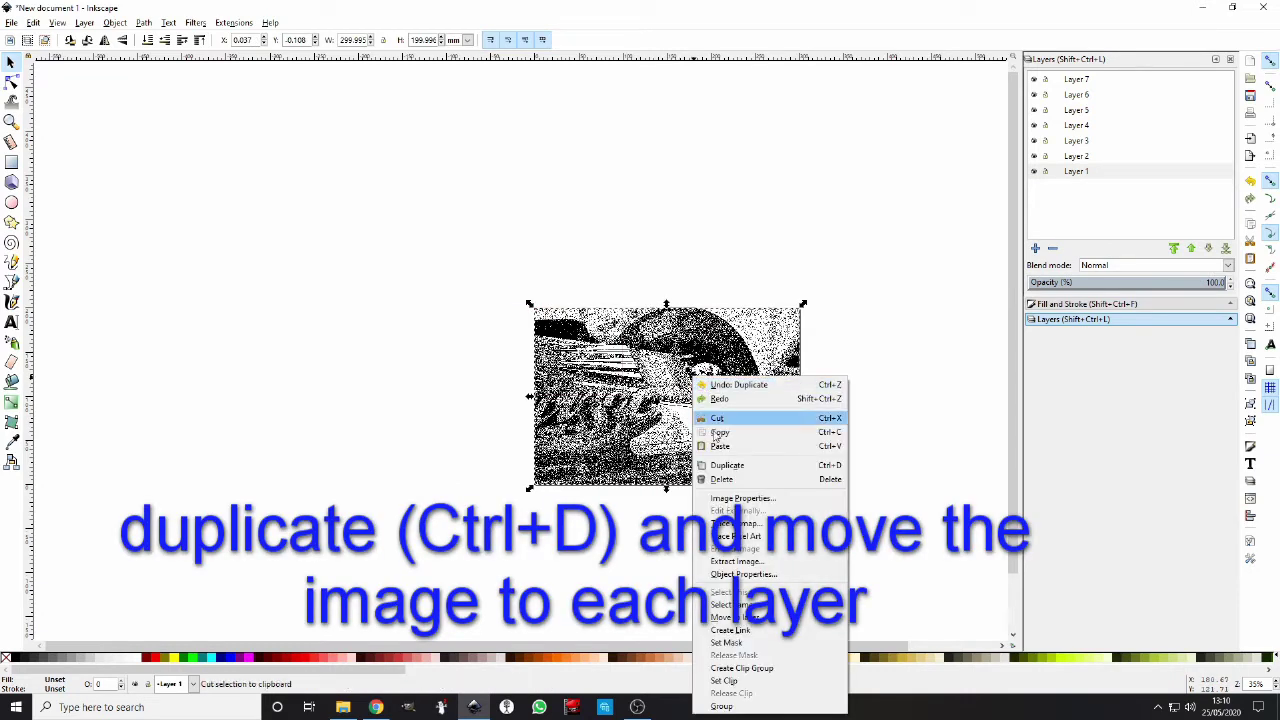
click(752, 617)
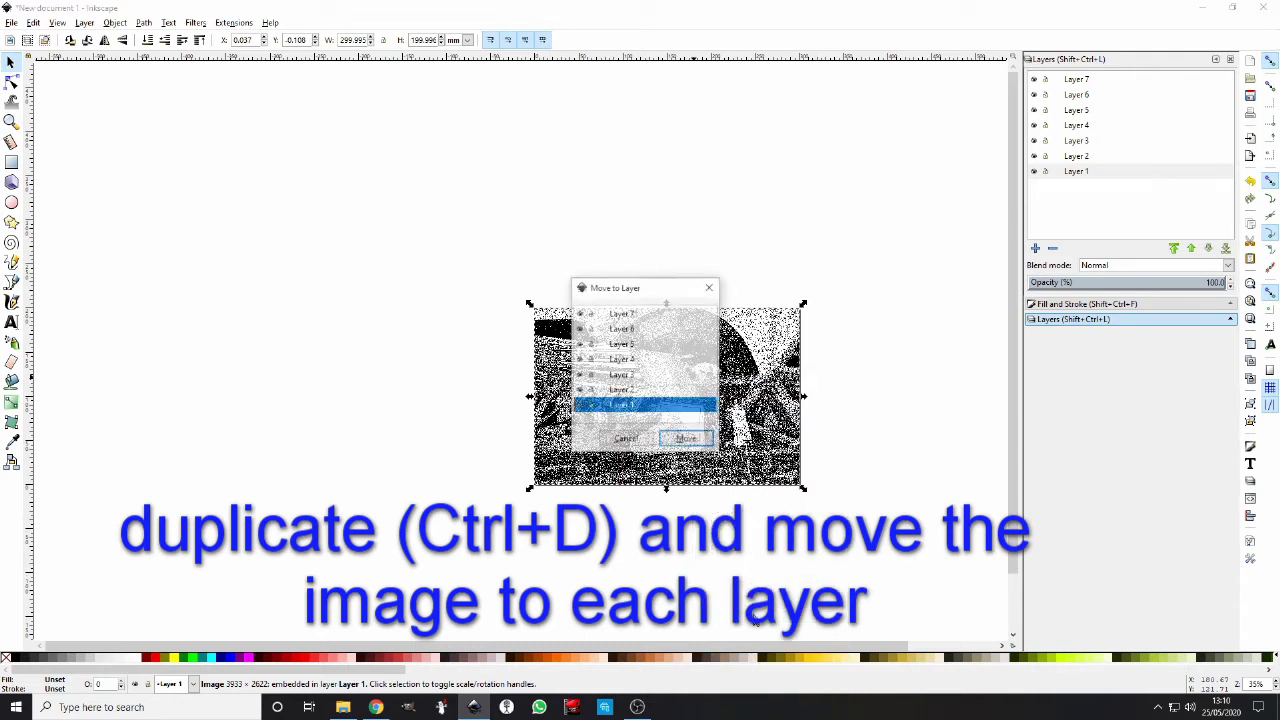
click(666, 390)
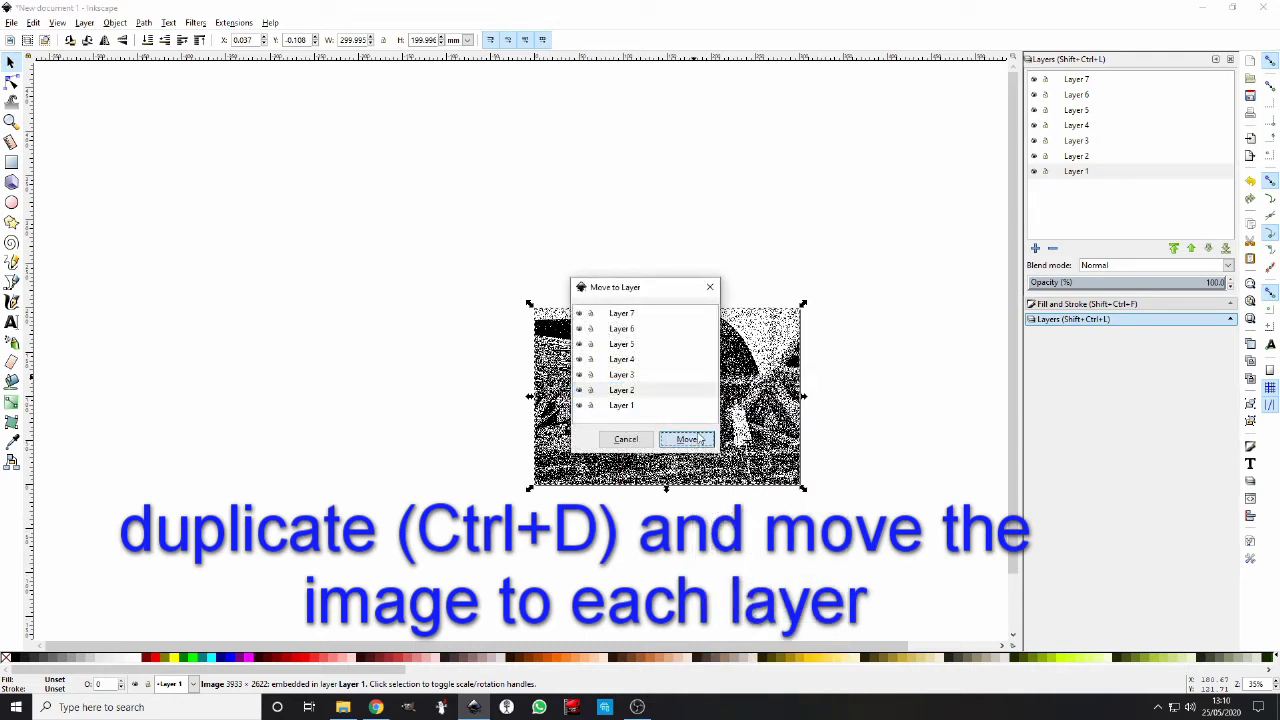
click(688, 439)
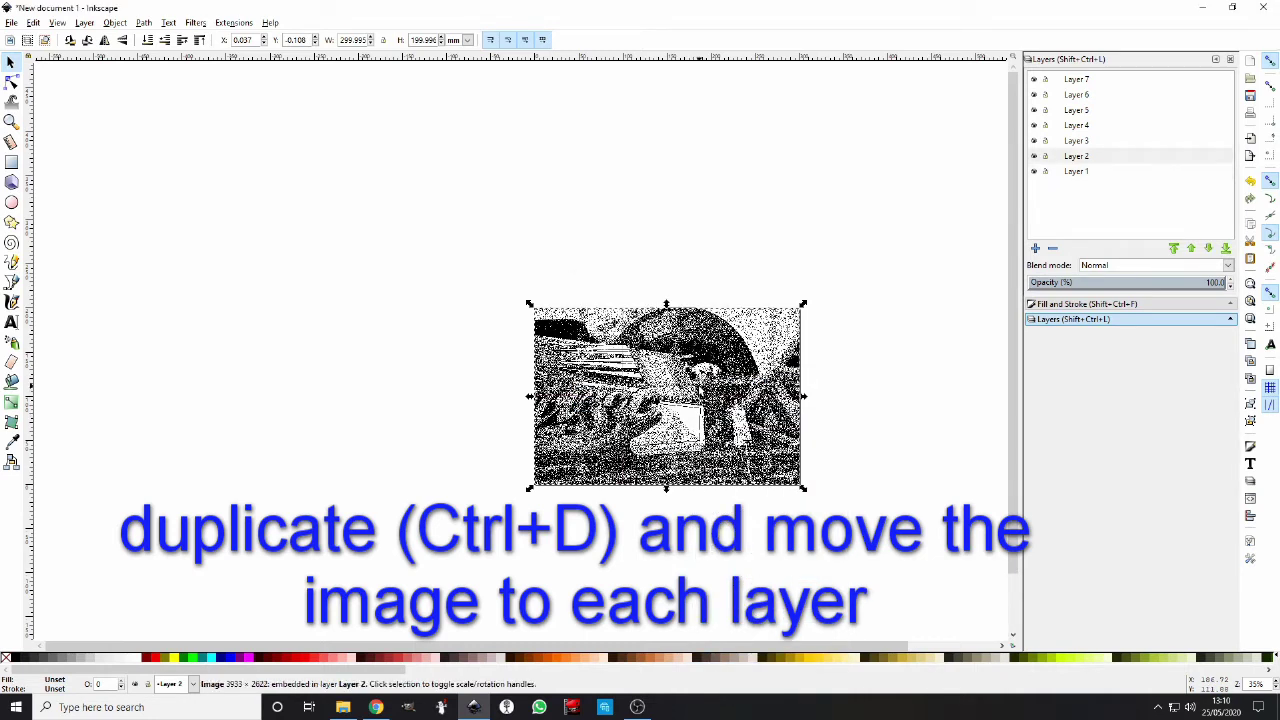
Move photo copies to Layer 3 and Layer 4 with Move to Layer.
right_click(700, 392)
click(753, 298)
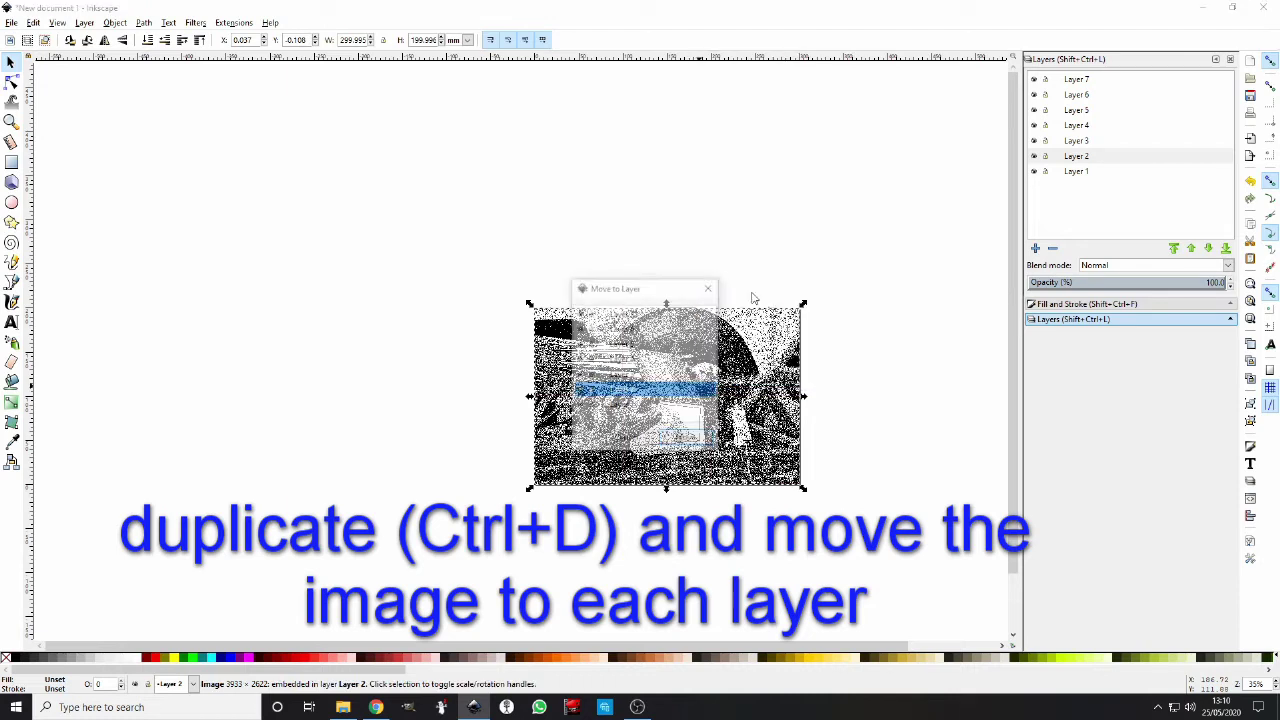
click(636, 375)
click(686, 439)
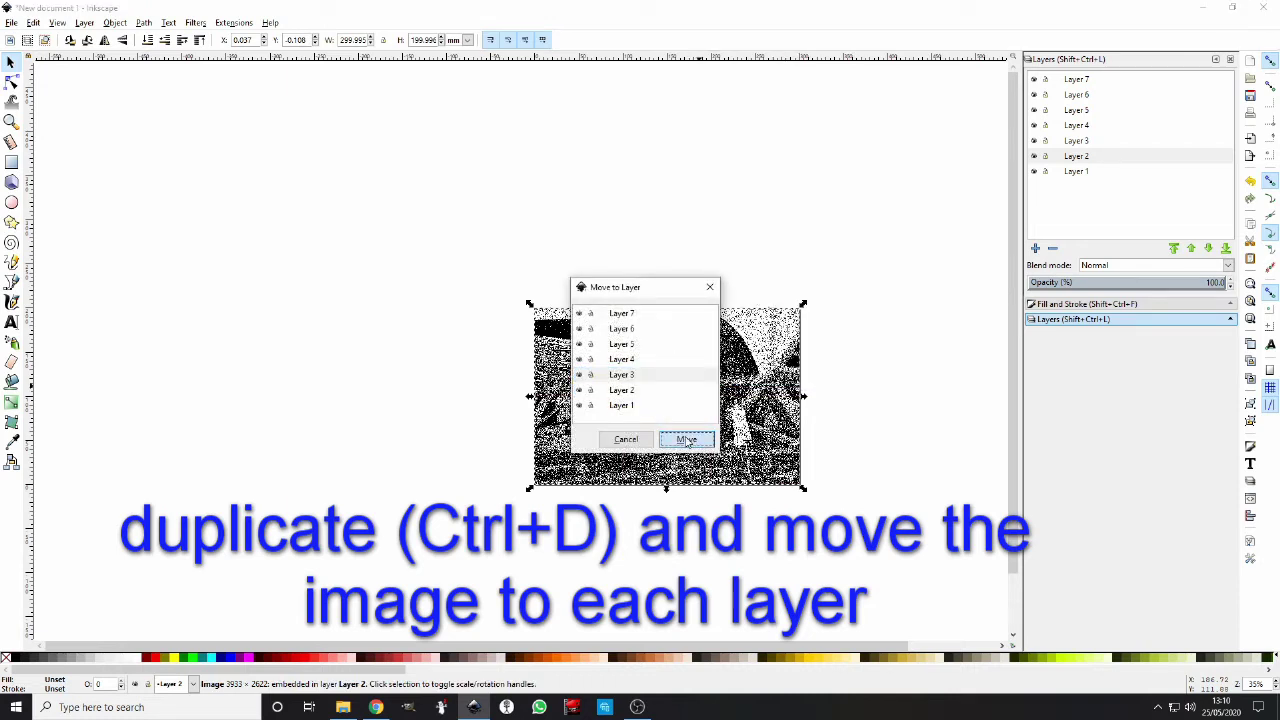
right_click(678, 390)
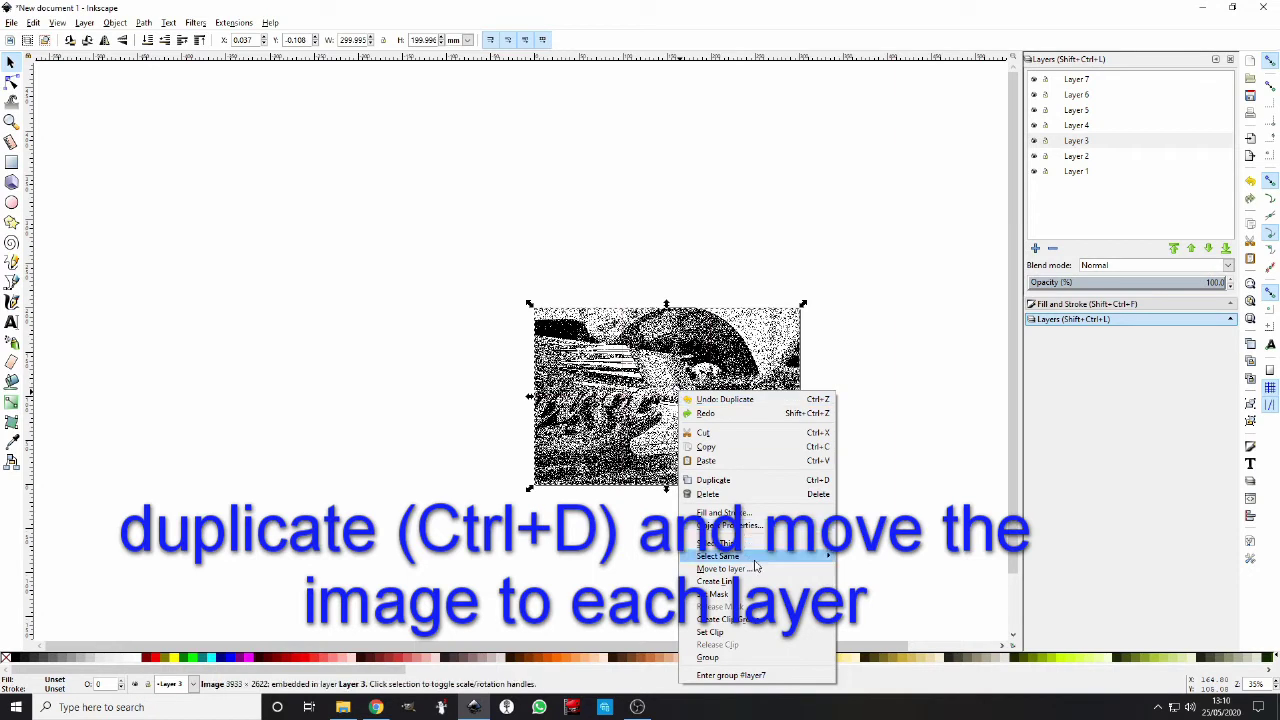
click(754, 569)
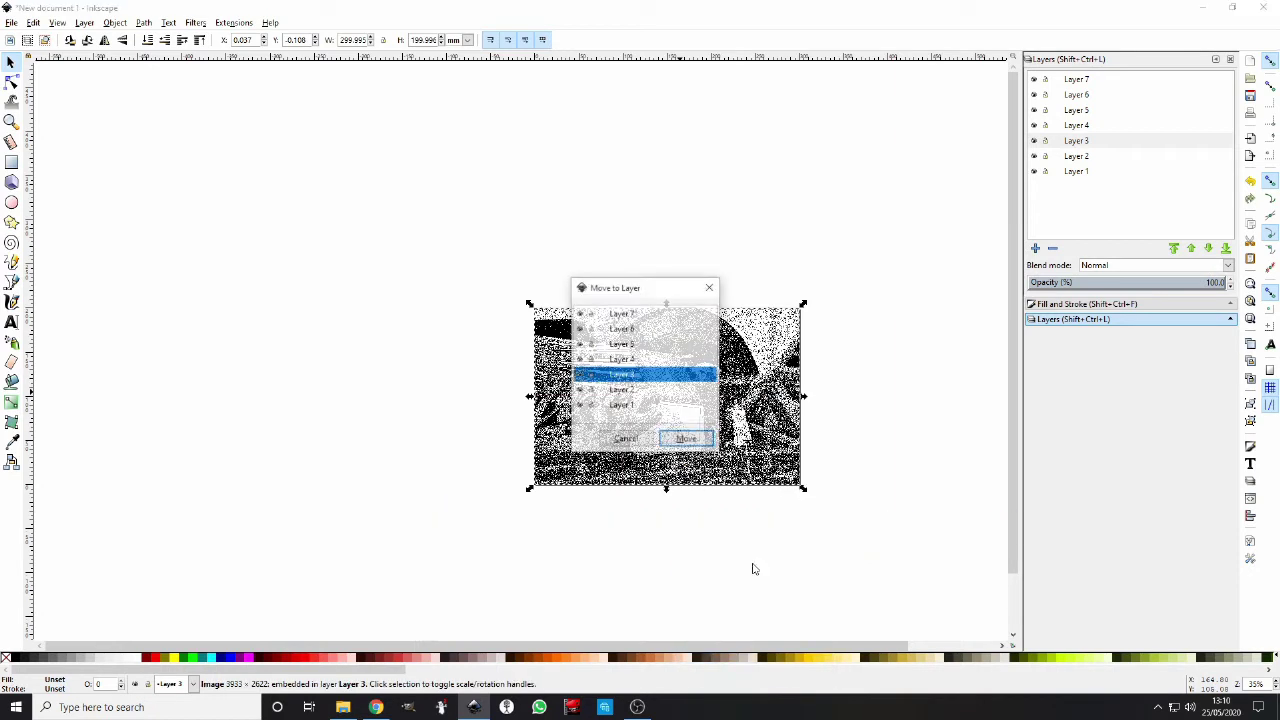
click(657, 362)
click(686, 439)
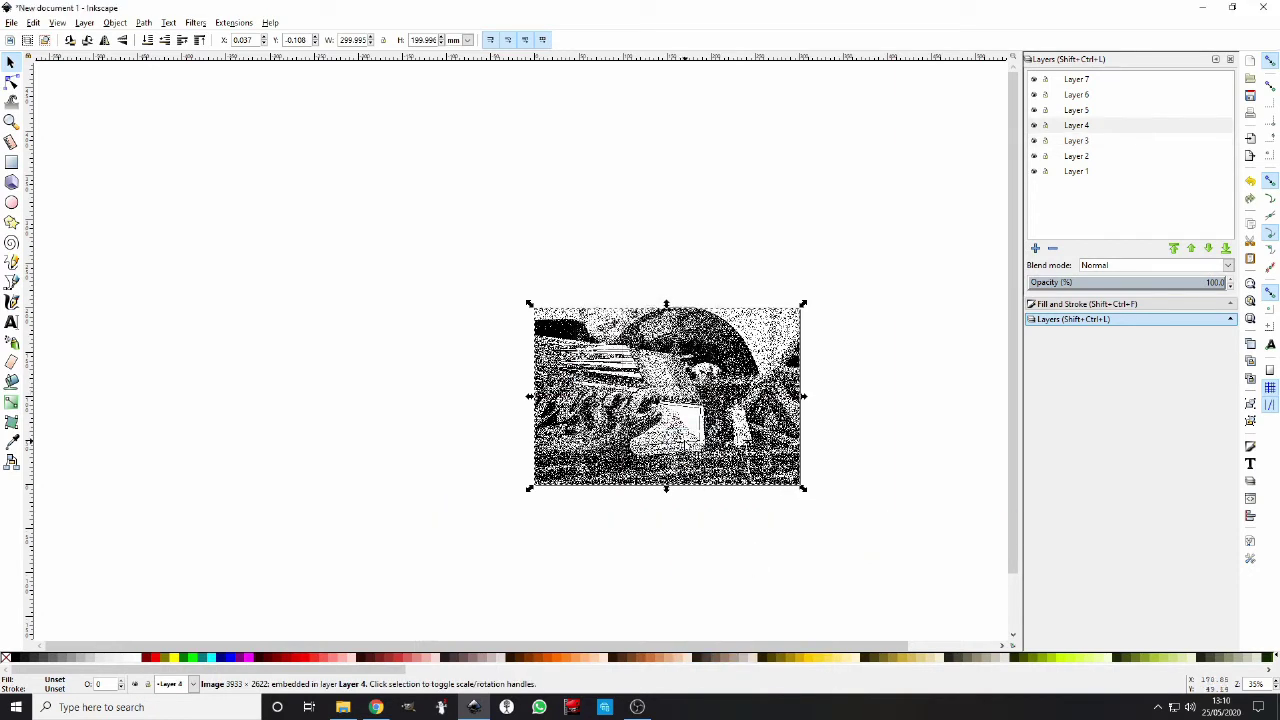
Move the remaining photo copies to Layer 5 and Layer 6.
right_click(686, 412)
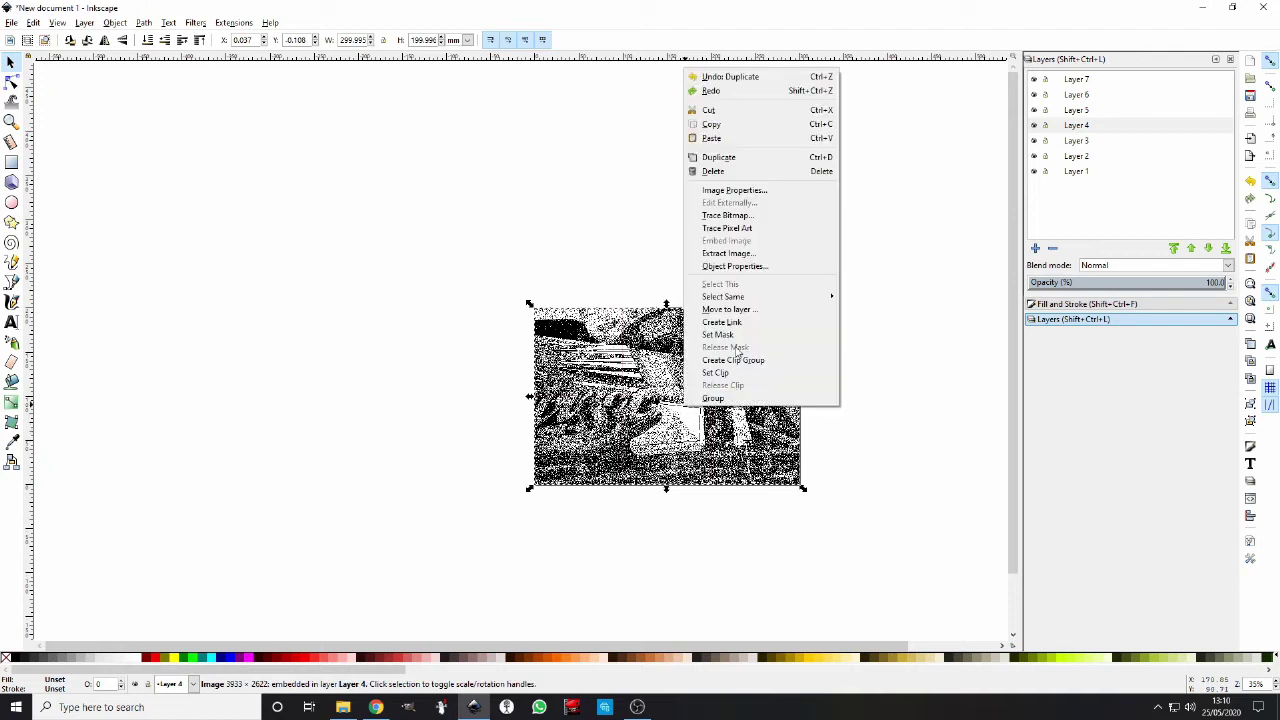
click(730, 310)
click(660, 344)
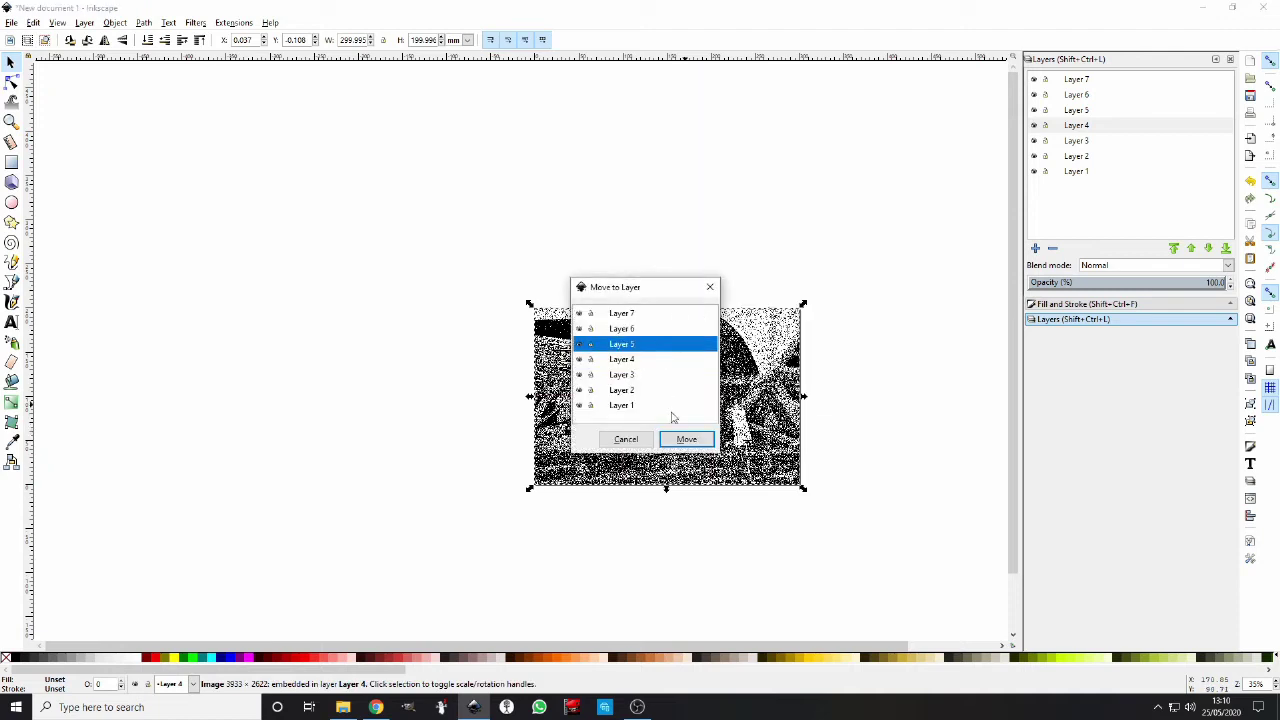
click(683, 441)
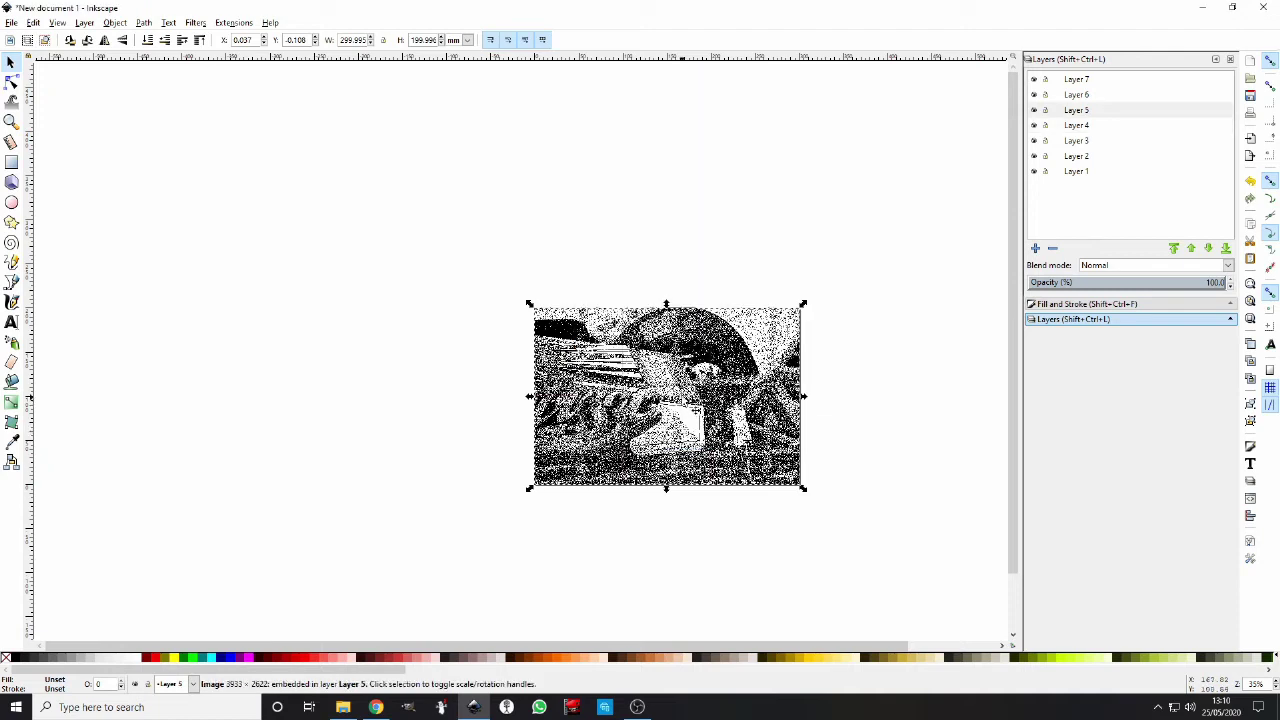
right_click(685, 400)
click(727, 293)
click(675, 332)
click(686, 439)
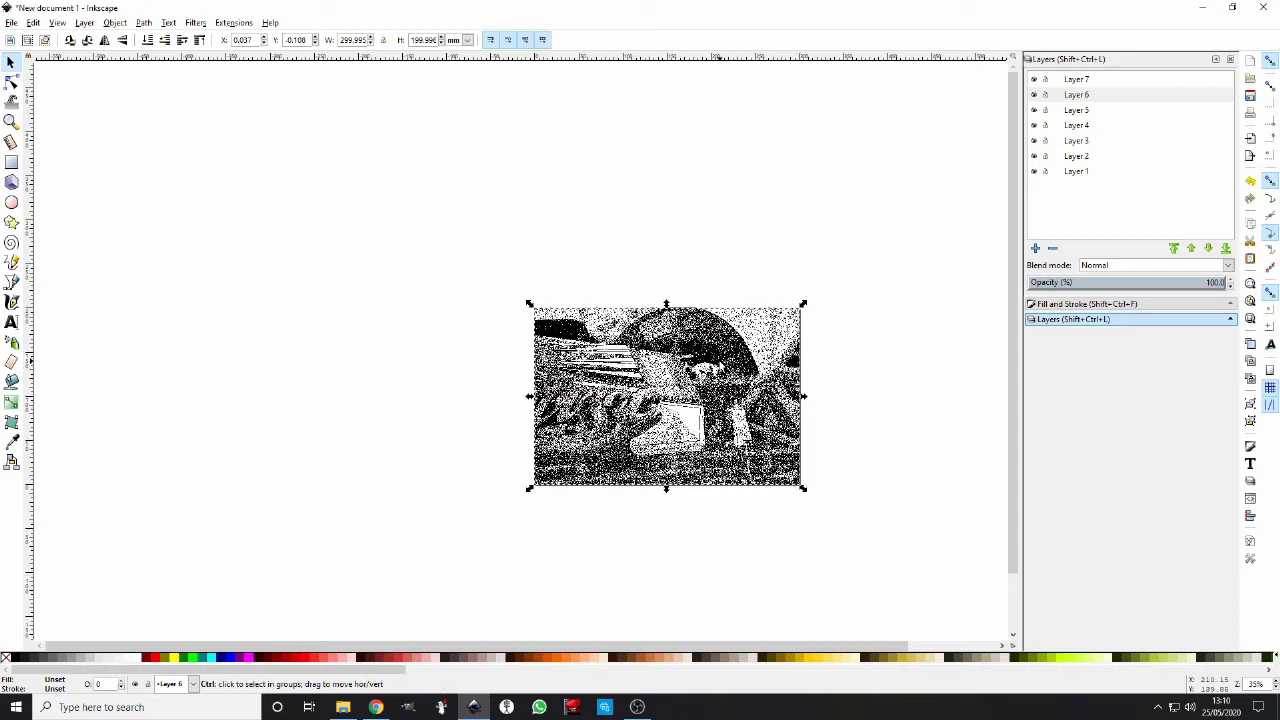
Deselect the photo, make Layer 6 current, and hide Layers 1–3.
click(836, 242)
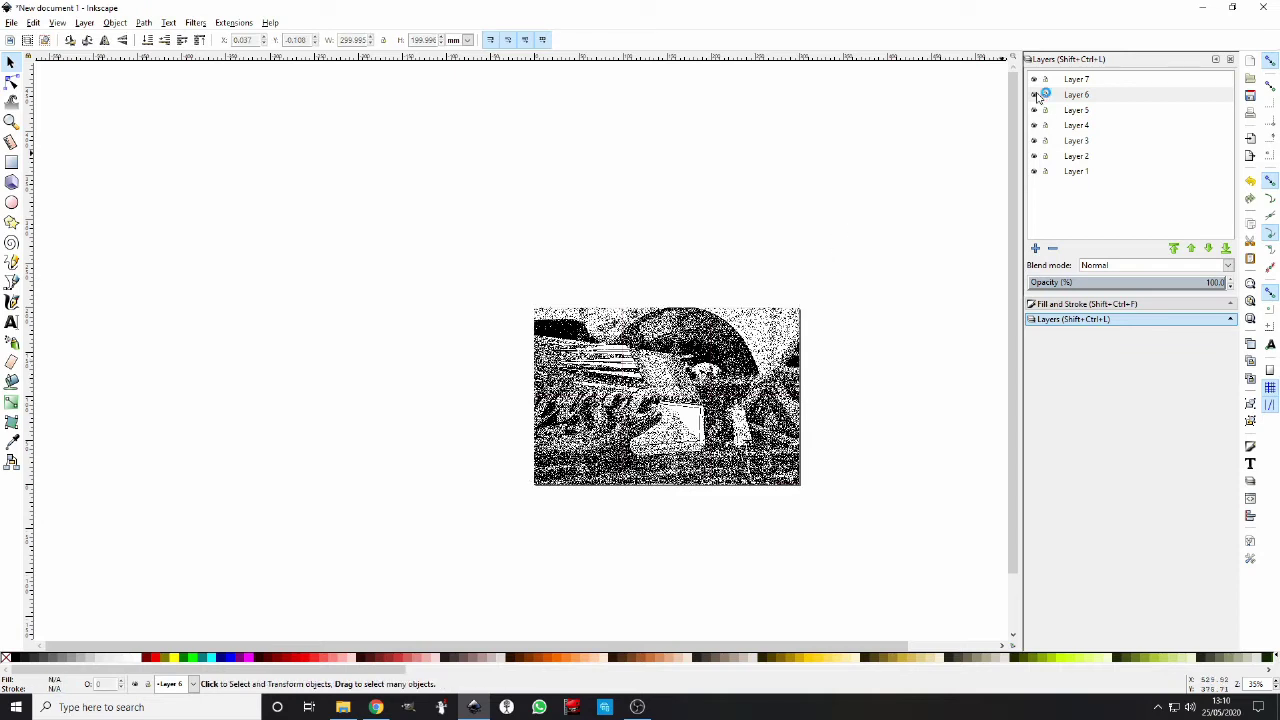
click(1040, 95)
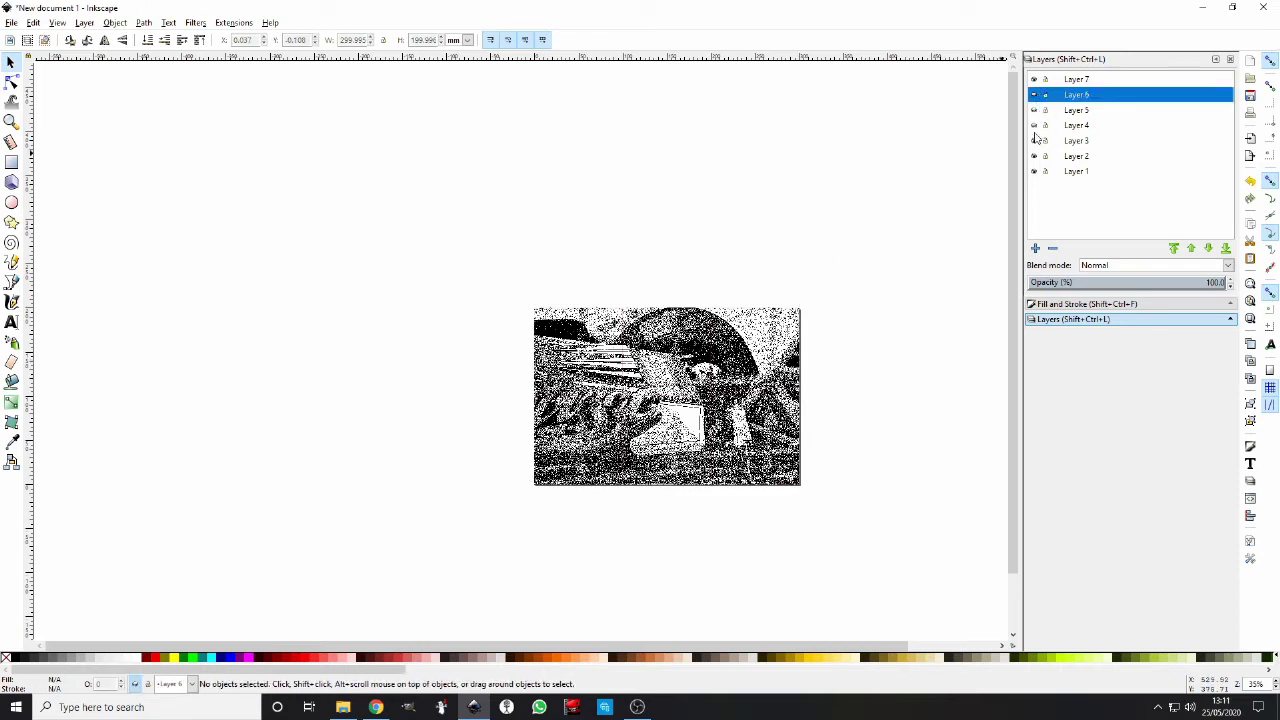
click(1035, 172)
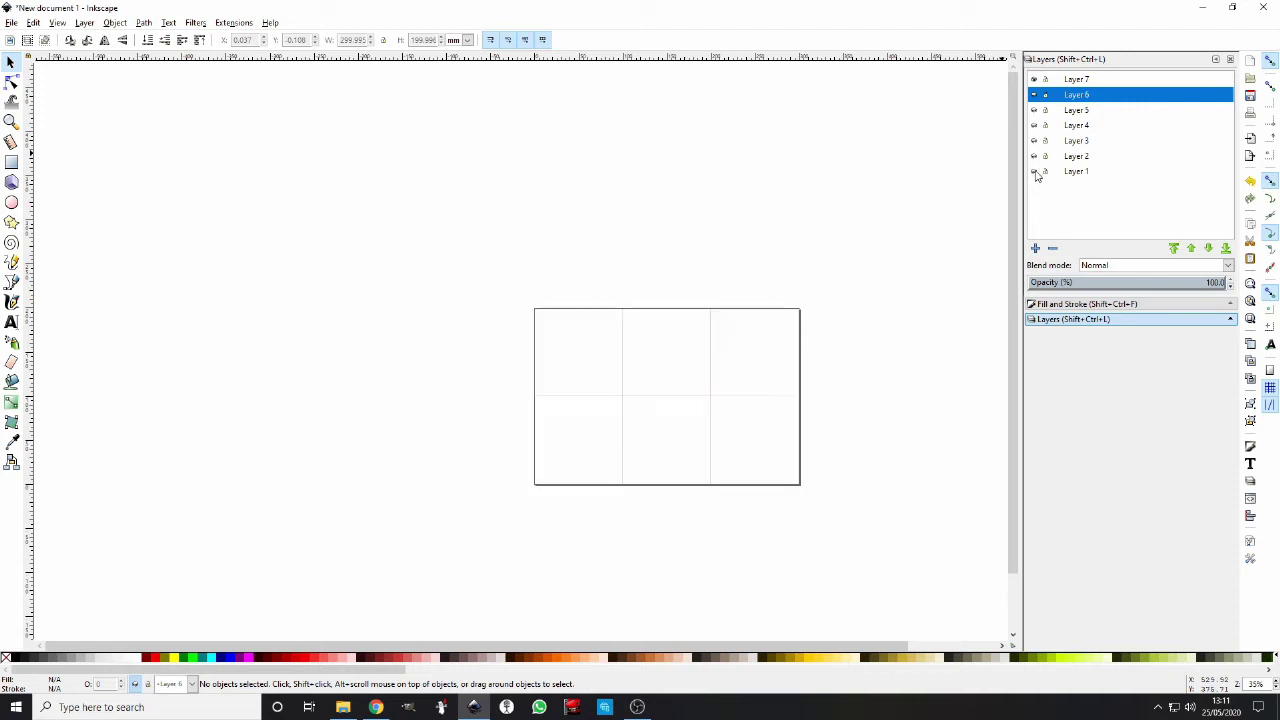
click(1035, 157)
click(1036, 155)
click(1035, 141)
click(1035, 140)
Hide Layers 4–6, make Layer 1 current, and select the grid's top-right box.
click(1035, 127)
click(1035, 127)
click(1035, 111)
click(1035, 111)
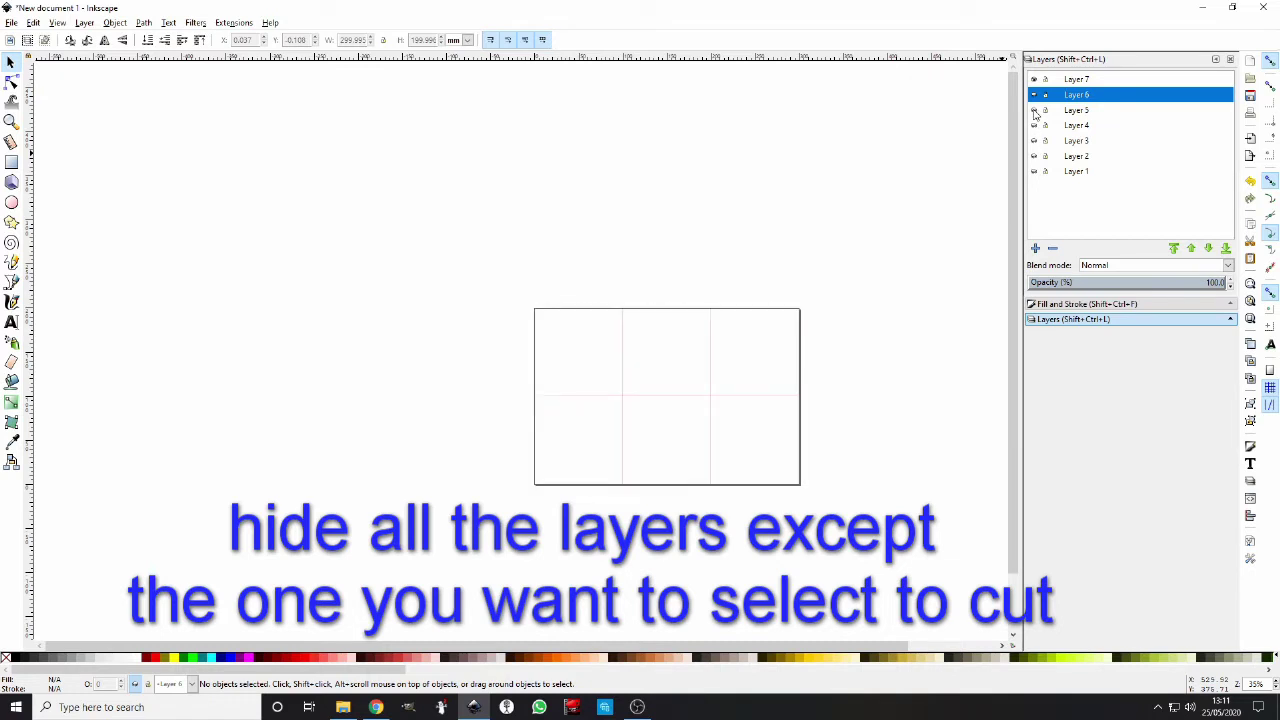
click(1035, 95)
click(1035, 95)
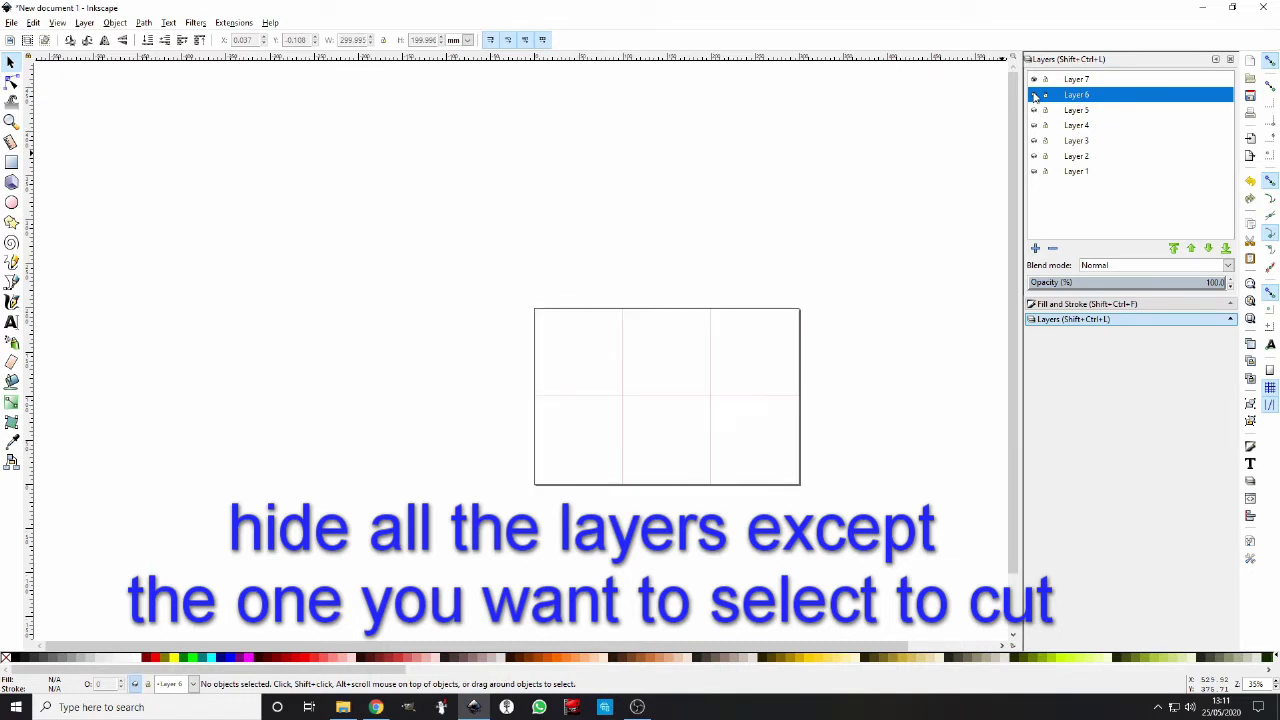
click(1072, 172)
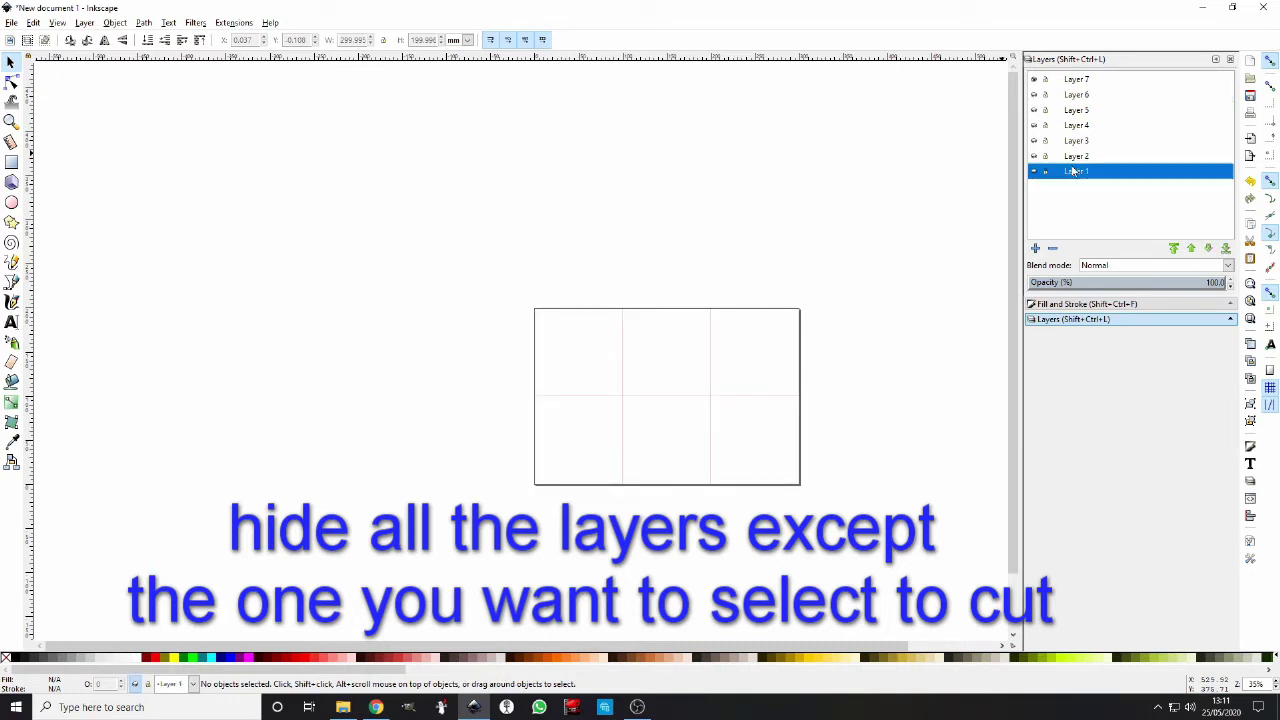
click(797, 328)
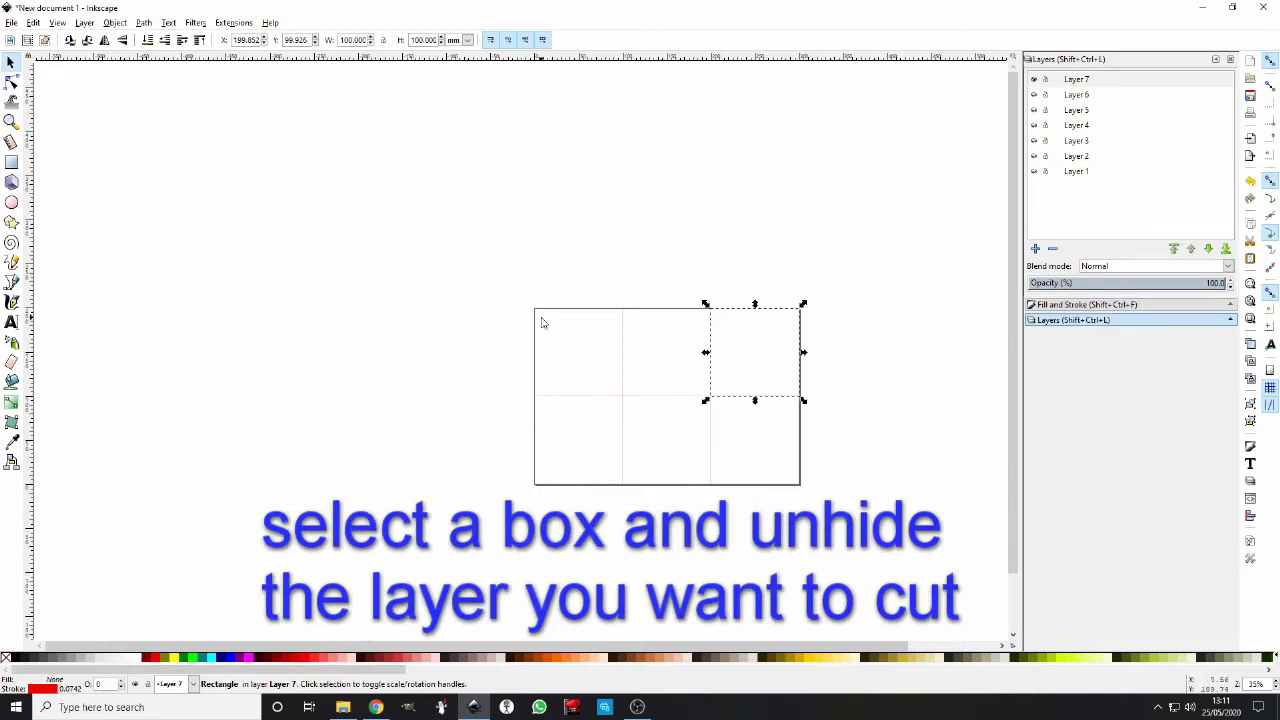
Clip the Layer 1 photo to the top-right box, then hide Layer 1.
click(1035, 173)
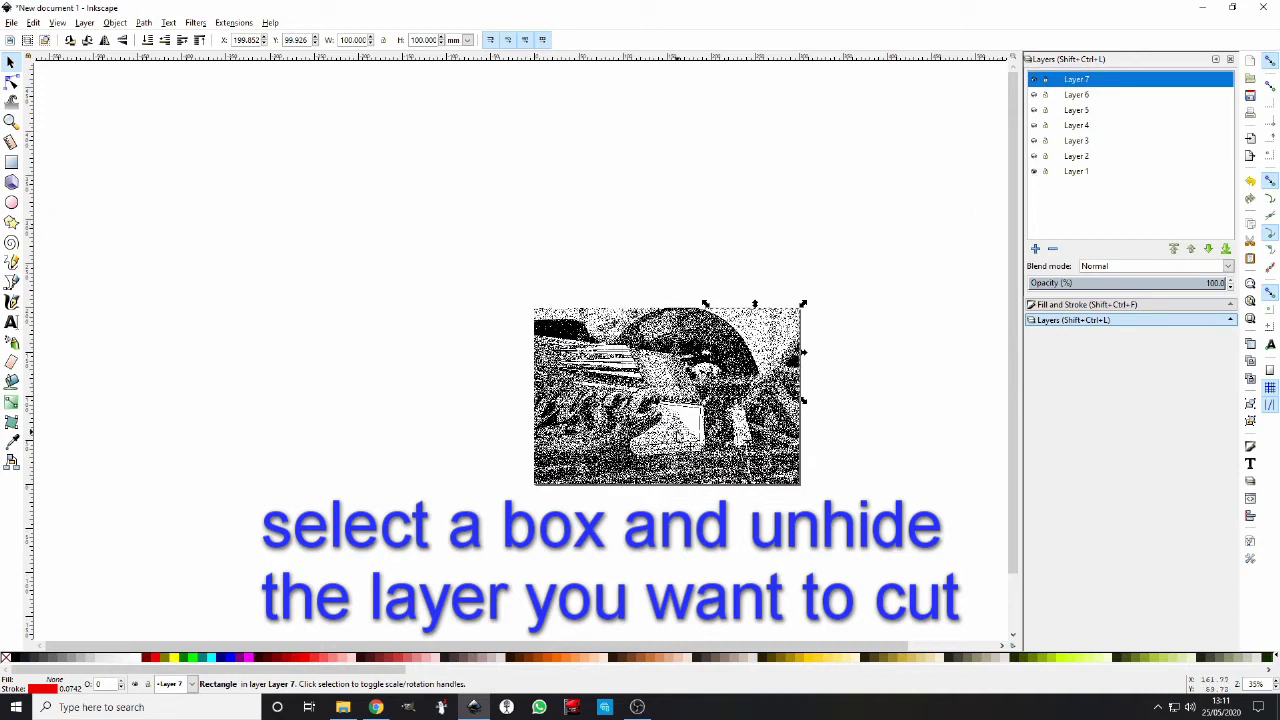
shift+click(772, 346)
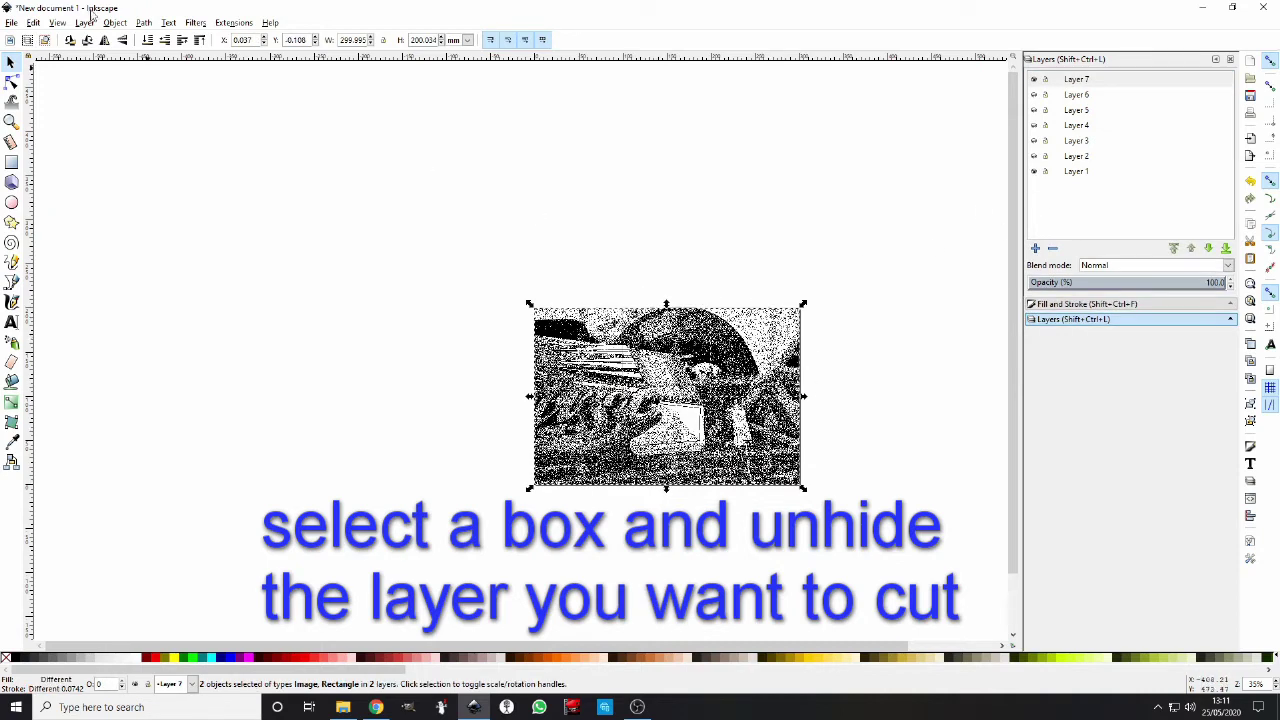
click(115, 24)
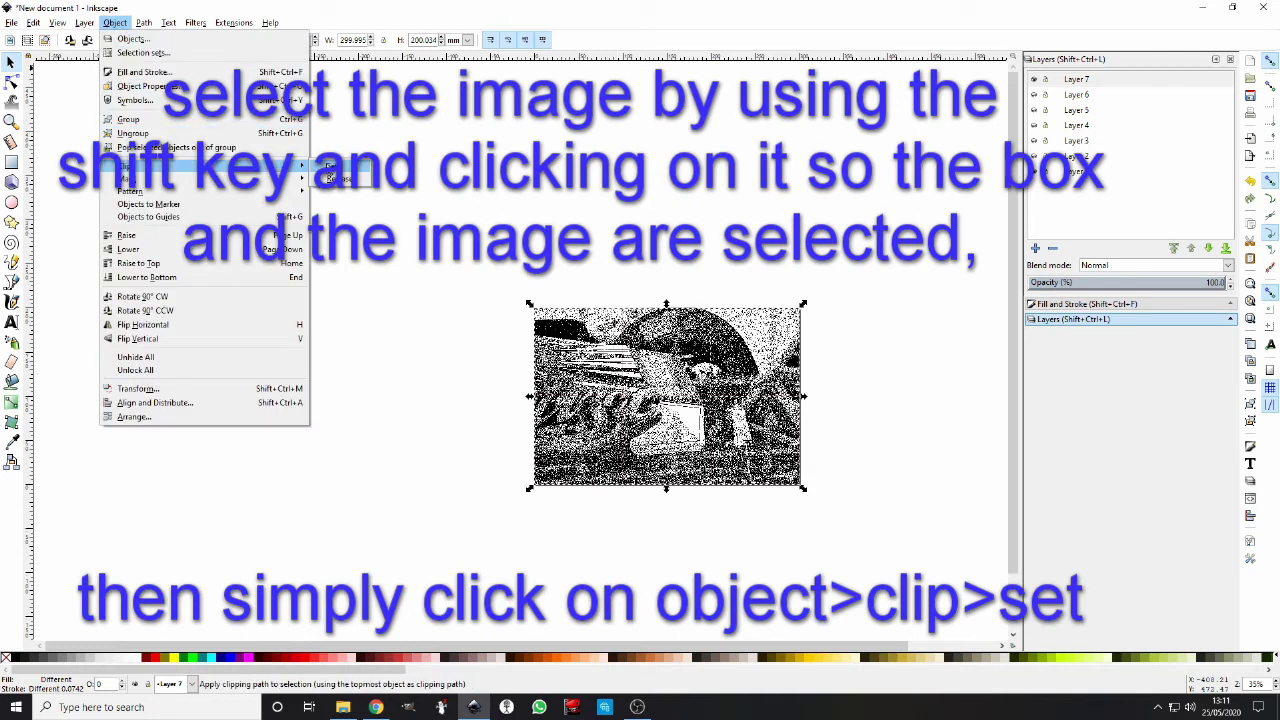
click(332, 163)
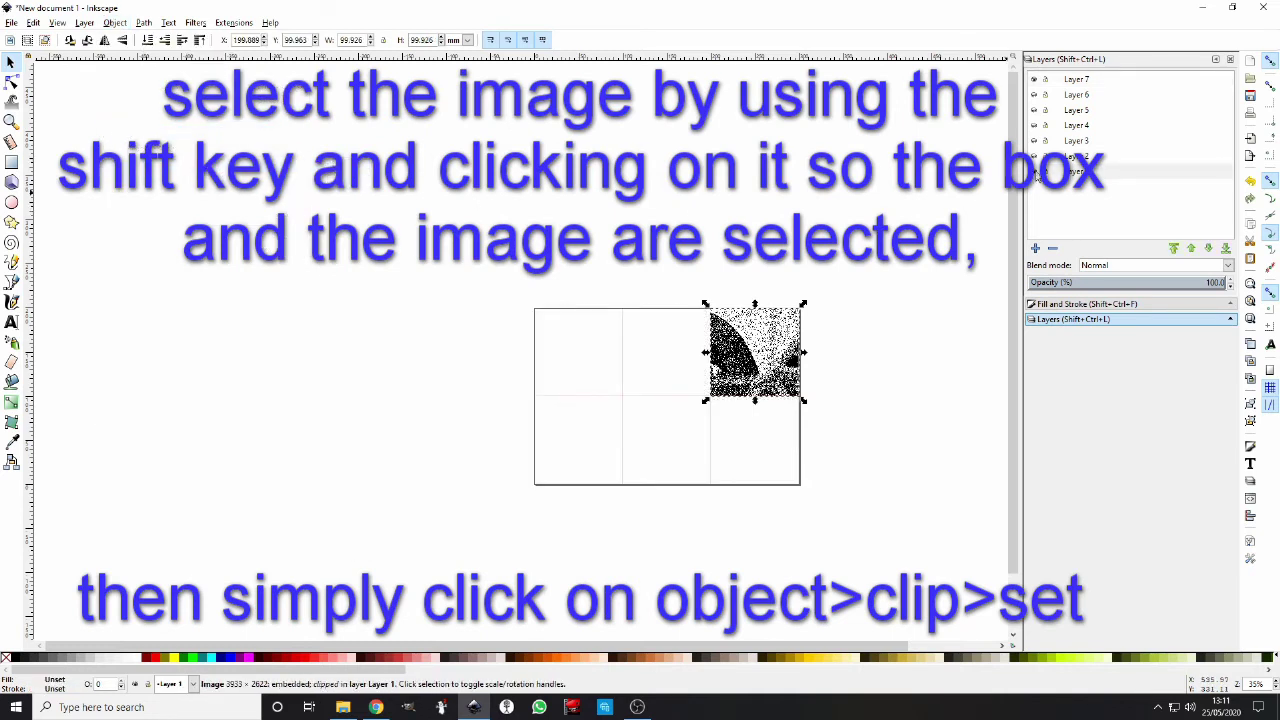
click(1036, 175)
Clip the Layer 2 photo to the top-middle box, then hide Layer 2.
click(666, 314)
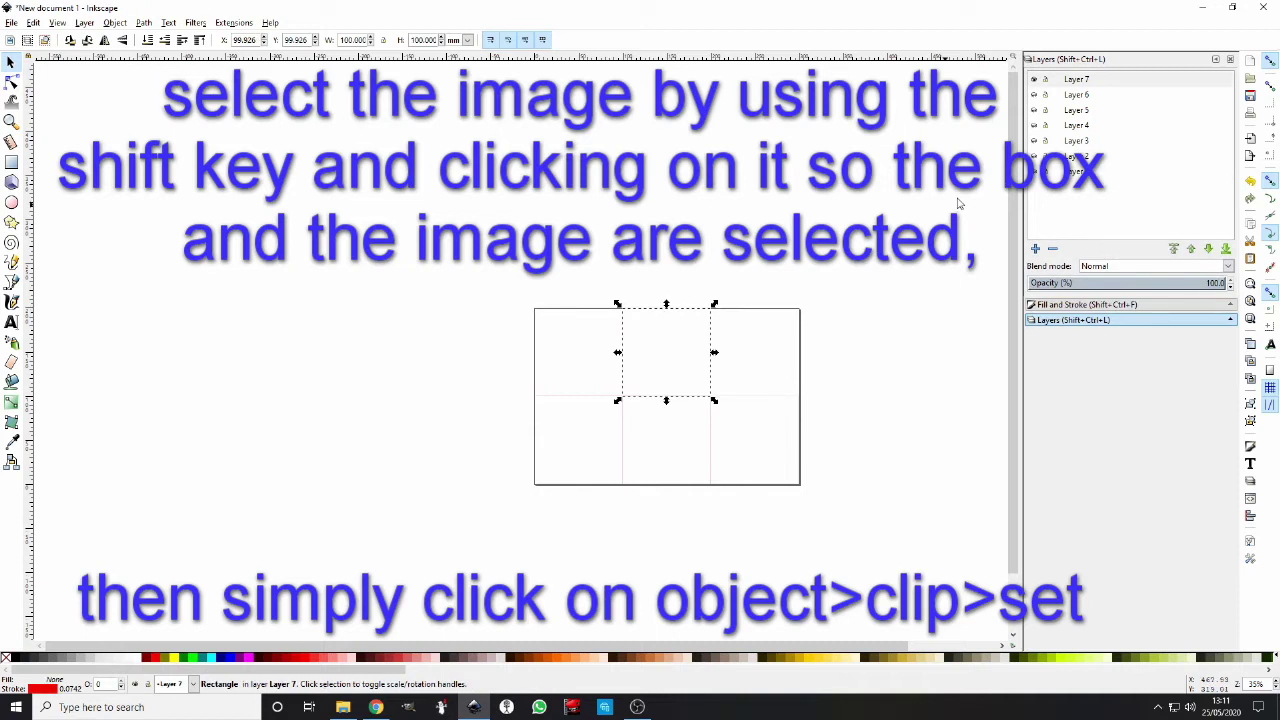
click(1036, 160)
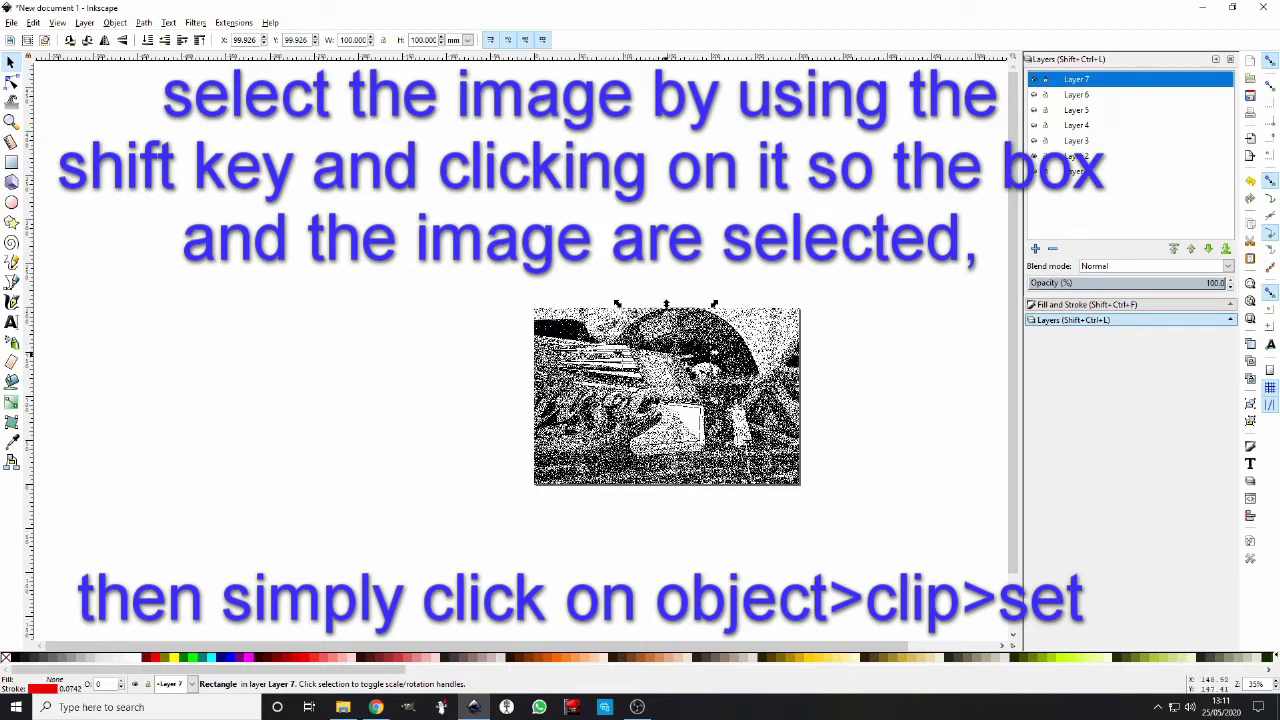
shift+click(670, 358)
click(116, 22)
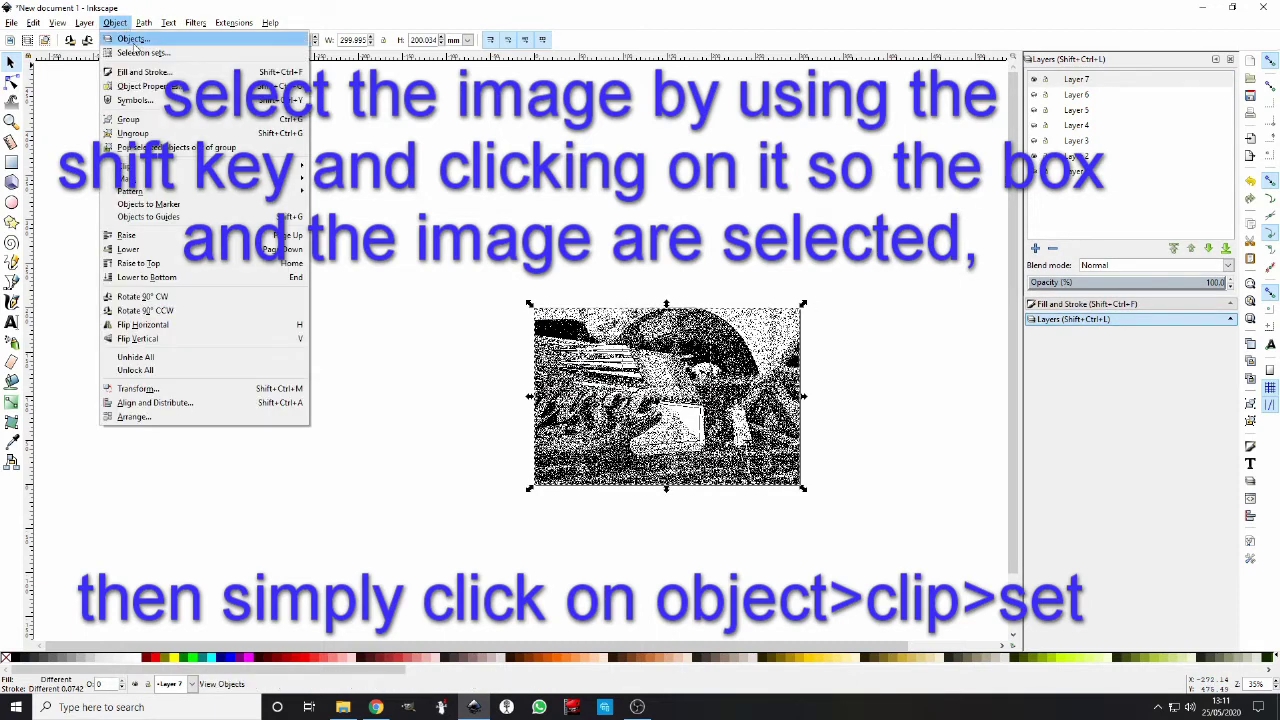
click(340, 165)
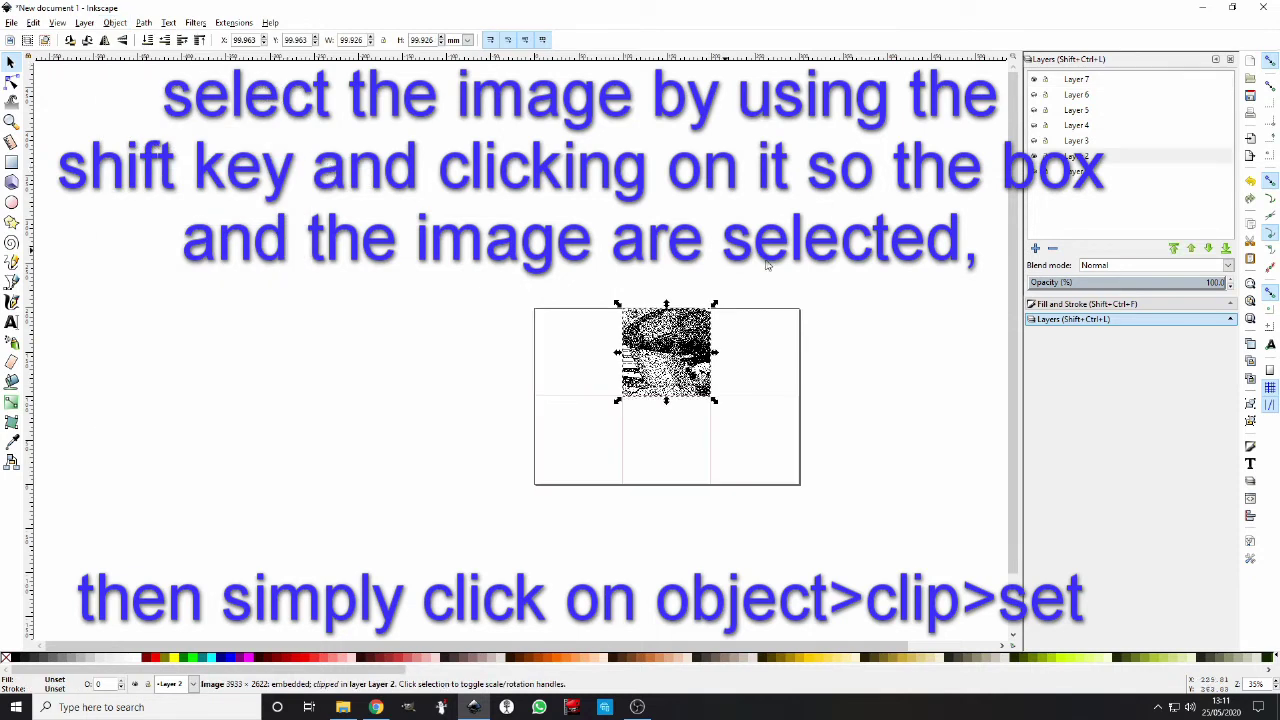
click(1036, 158)
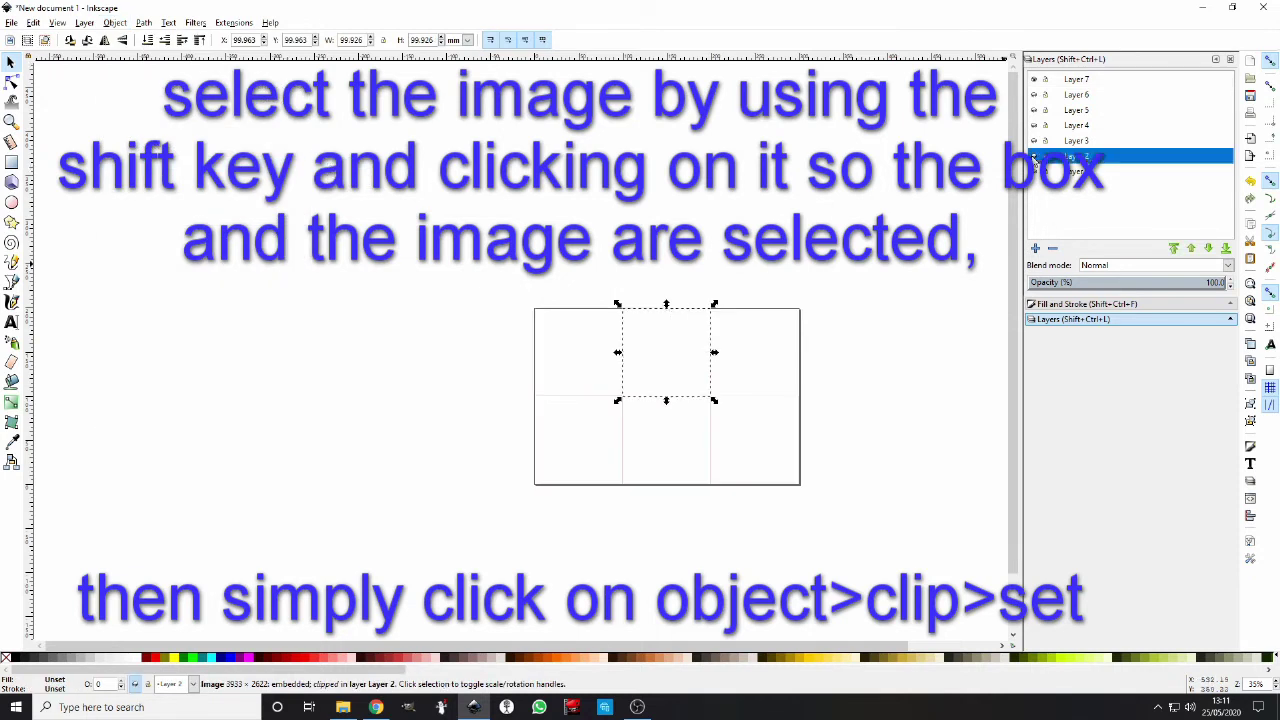
Clip the Layer 3 photo to the top-left box.
click(580, 313)
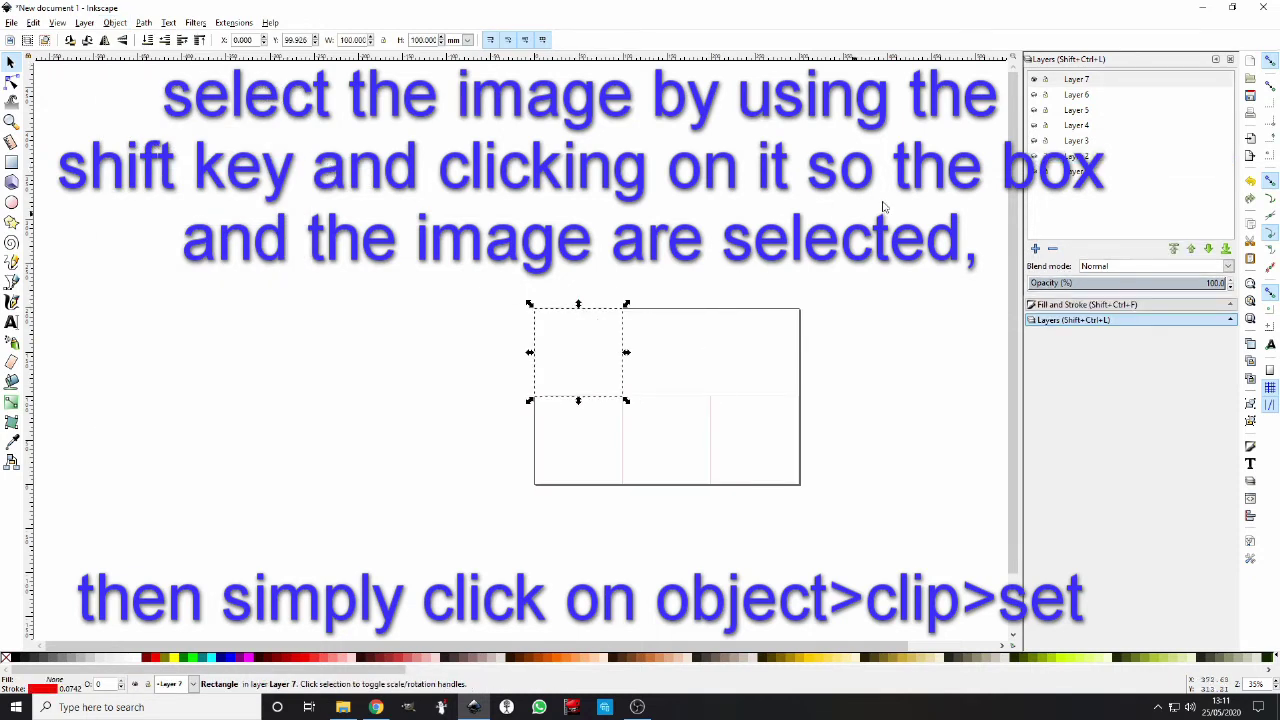
click(1034, 157)
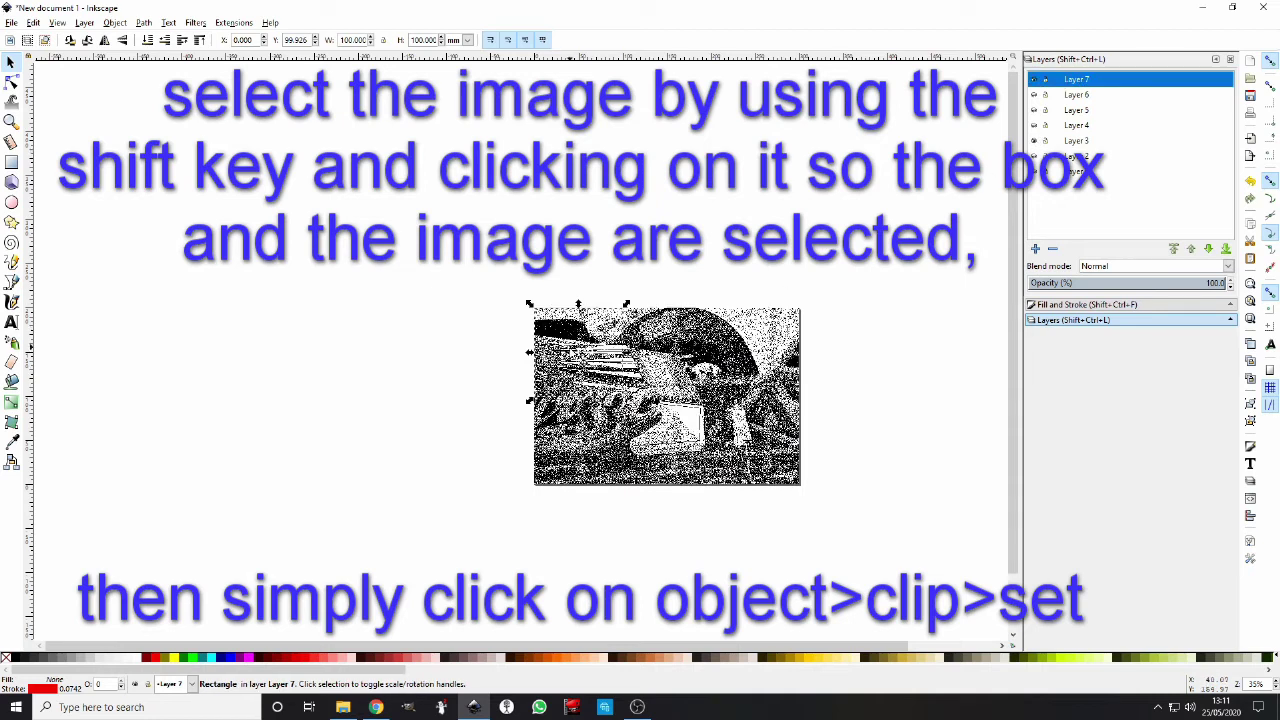
shift+click(578, 358)
click(115, 22)
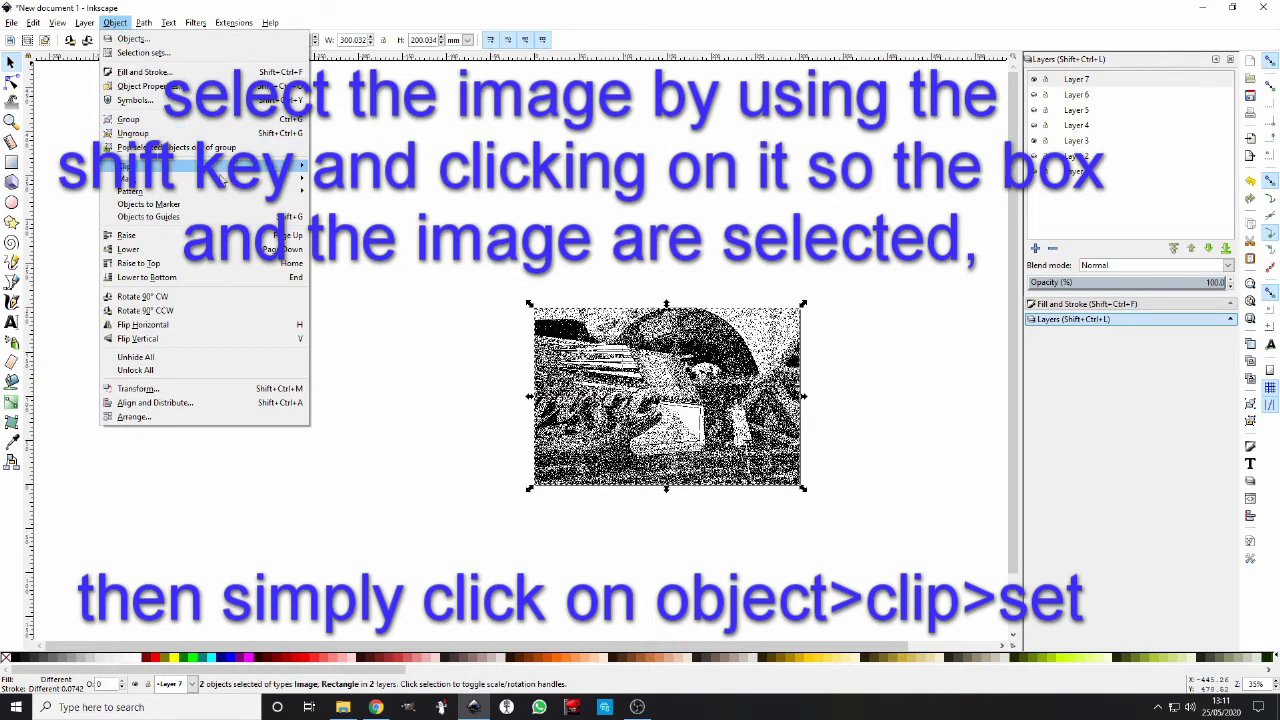
mouse_move(200, 165)
click(330, 164)
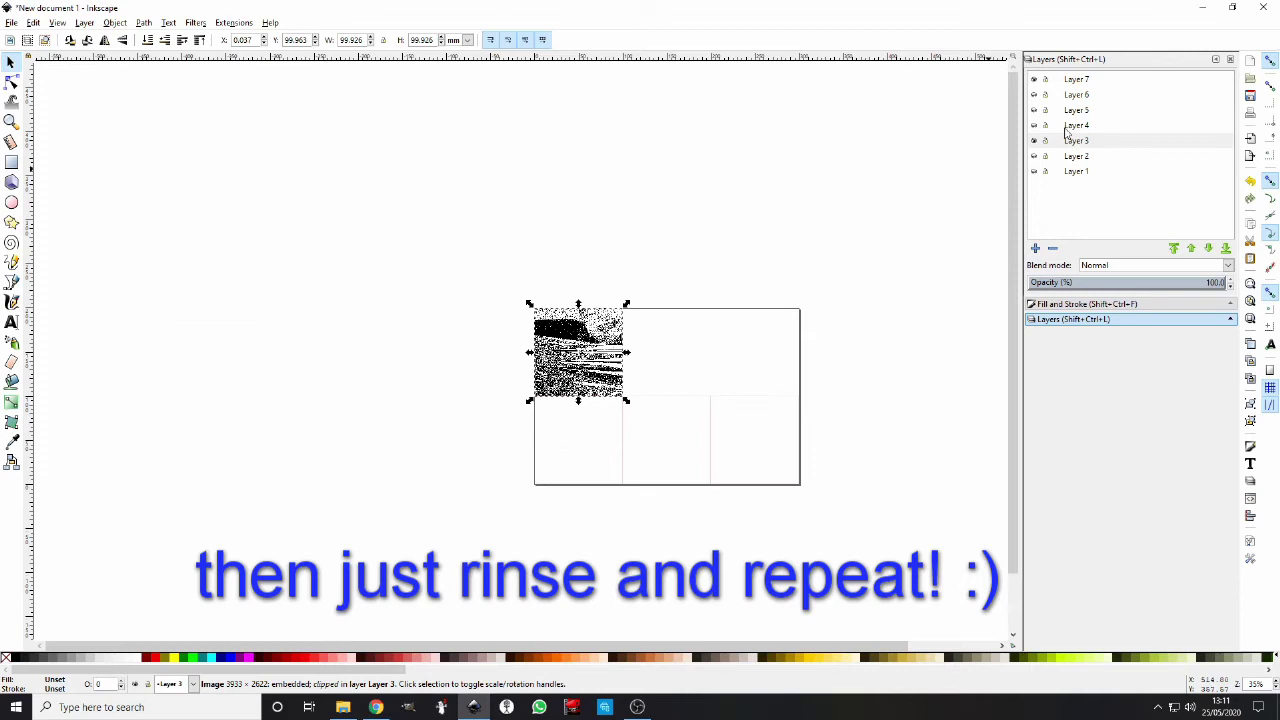
Hide Layer 3 and clip the Layer 4 photo to the bottom-right box.
click(792, 408)
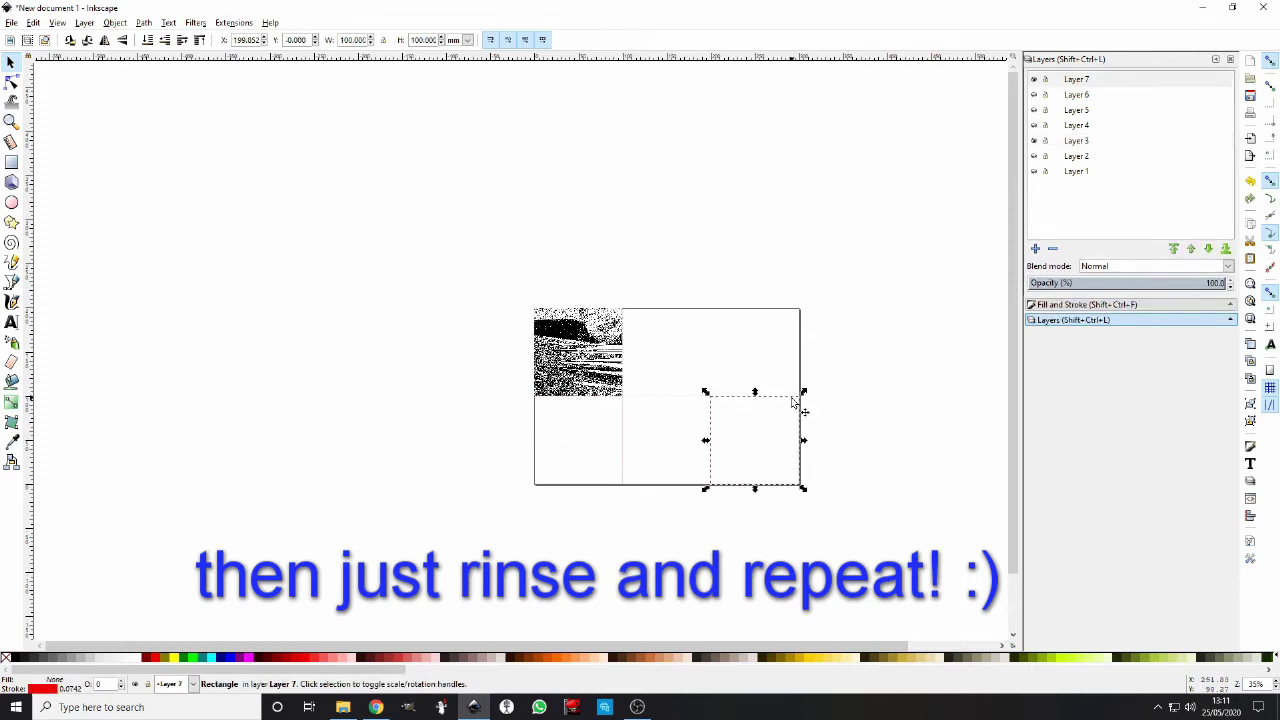
click(1035, 142)
click(1035, 126)
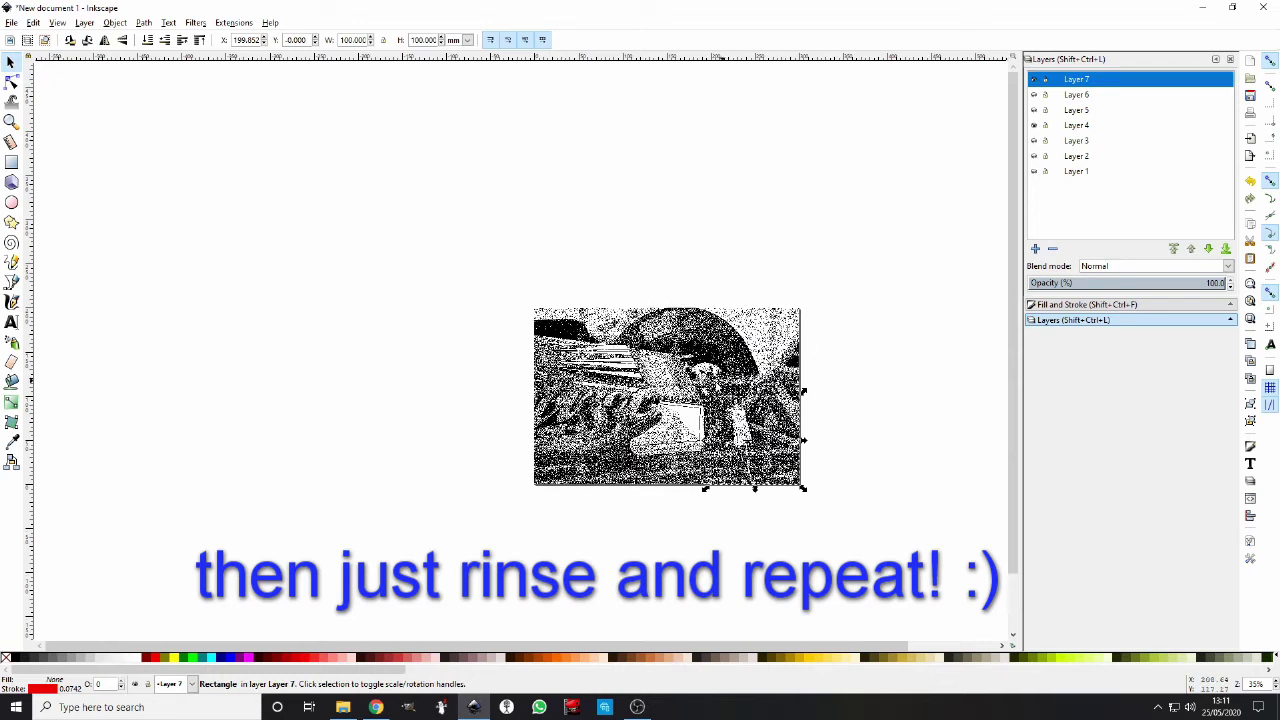
shift+click(563, 340)
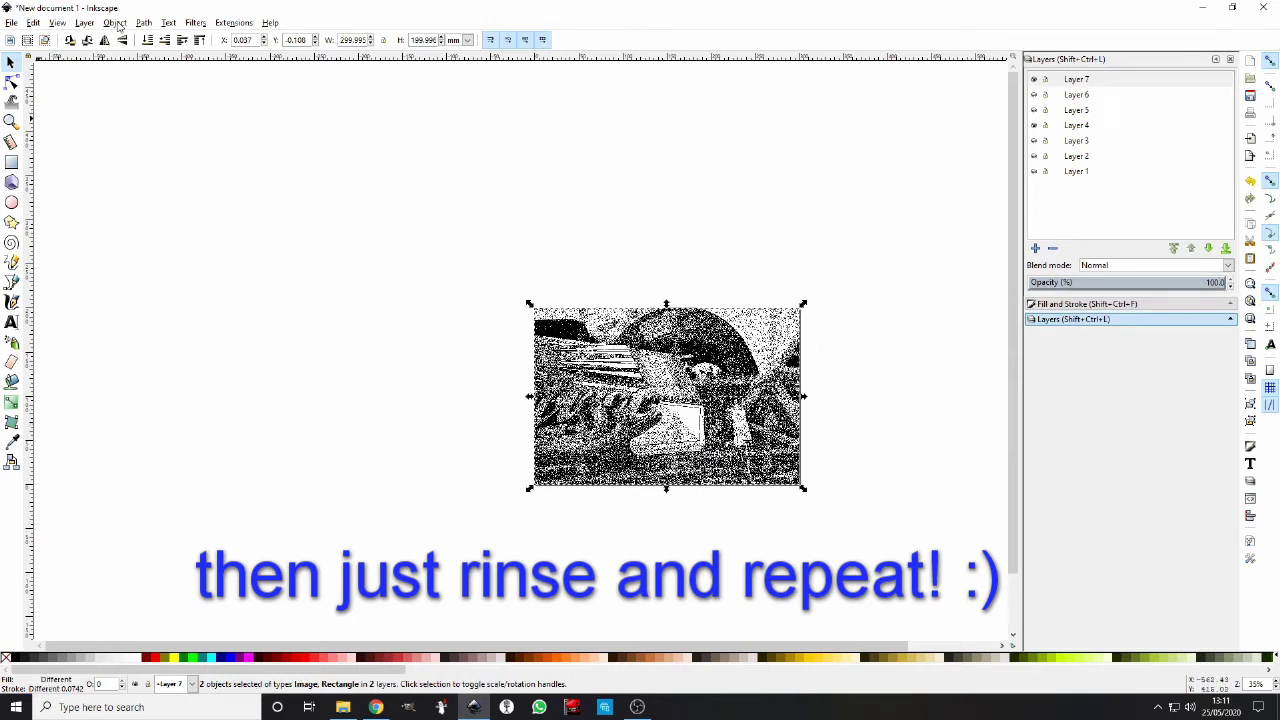
click(115, 22)
click(335, 166)
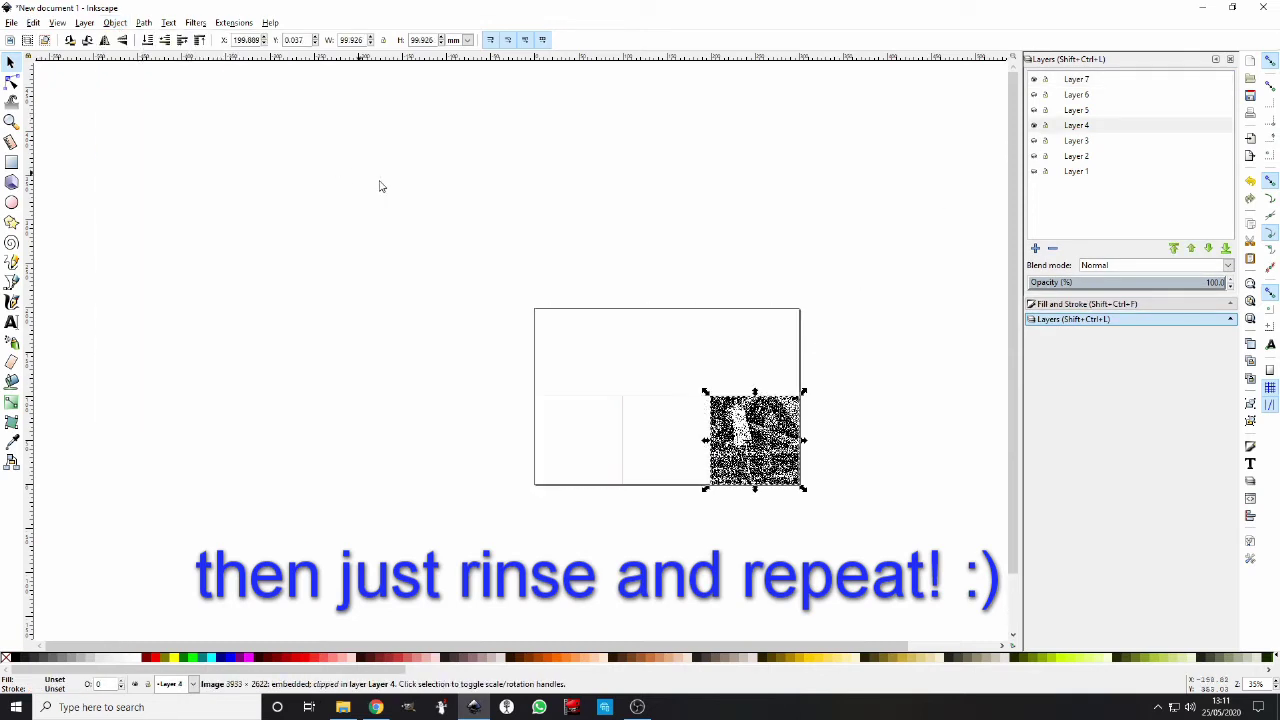
Hide Layer 4 and clip the Layer 5 photo to the bottom-middle box.
click(668, 397)
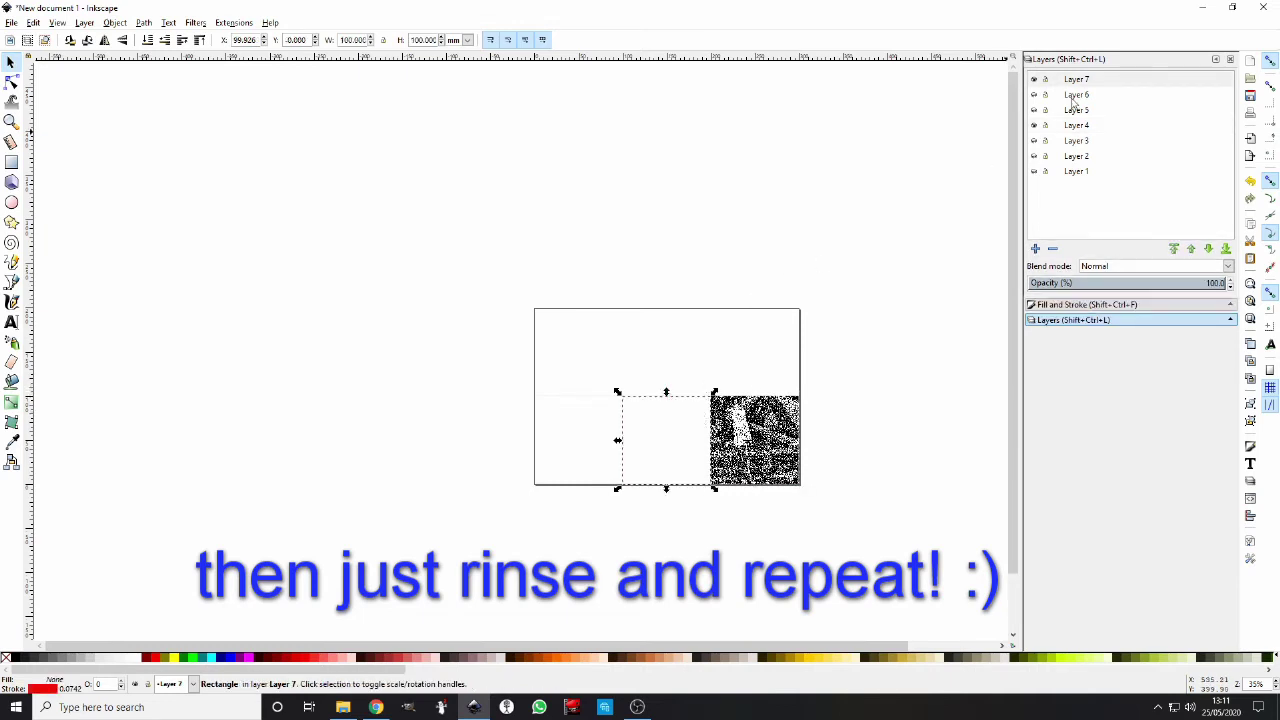
click(1035, 125)
click(1035, 112)
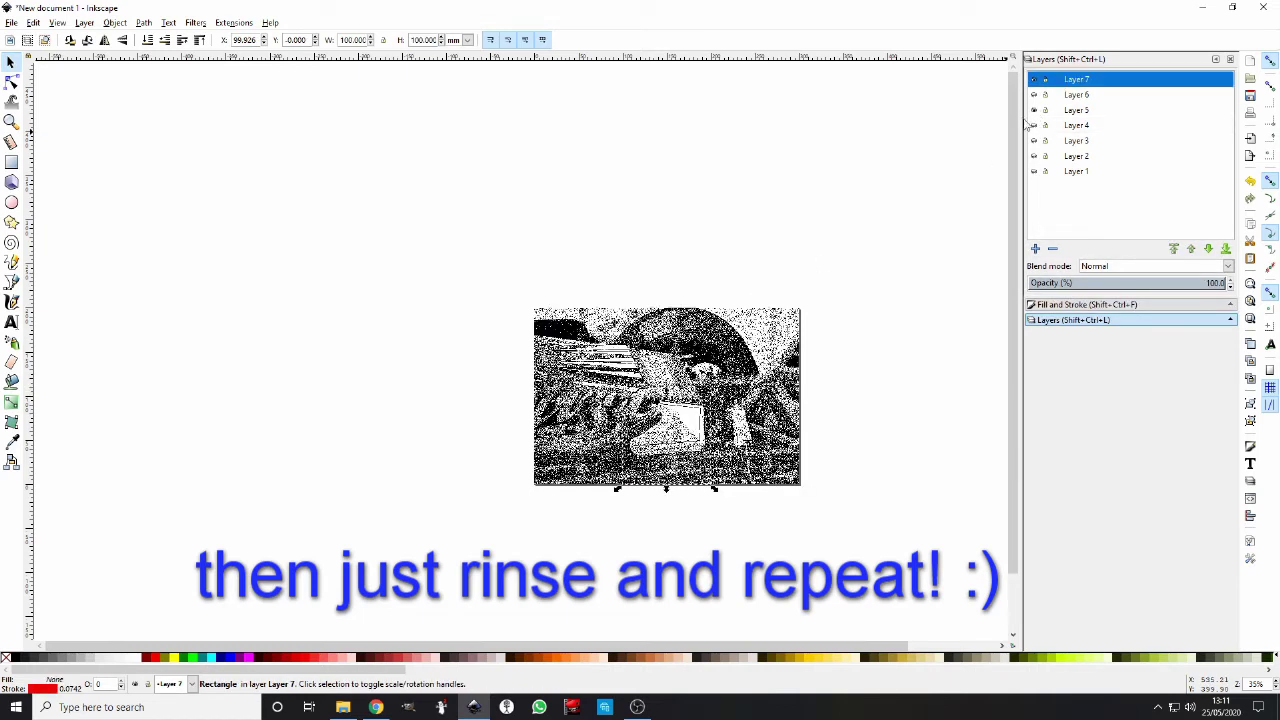
shift+click(735, 386)
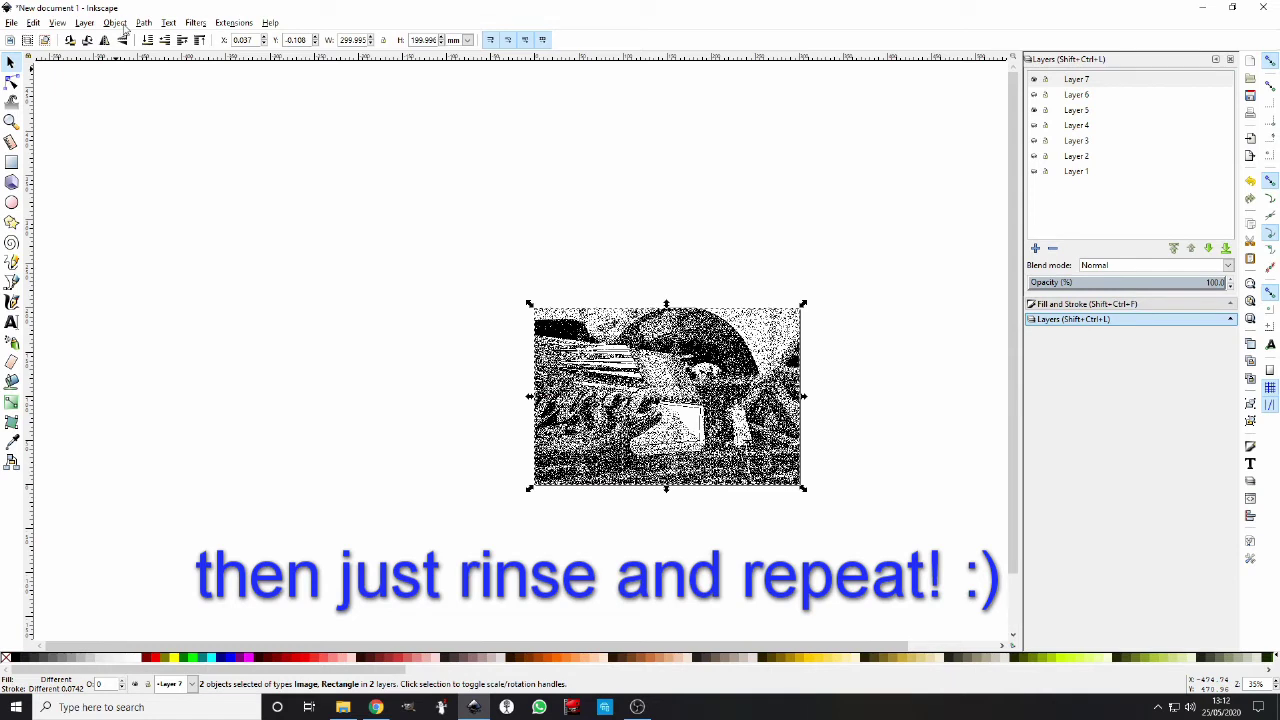
click(116, 23)
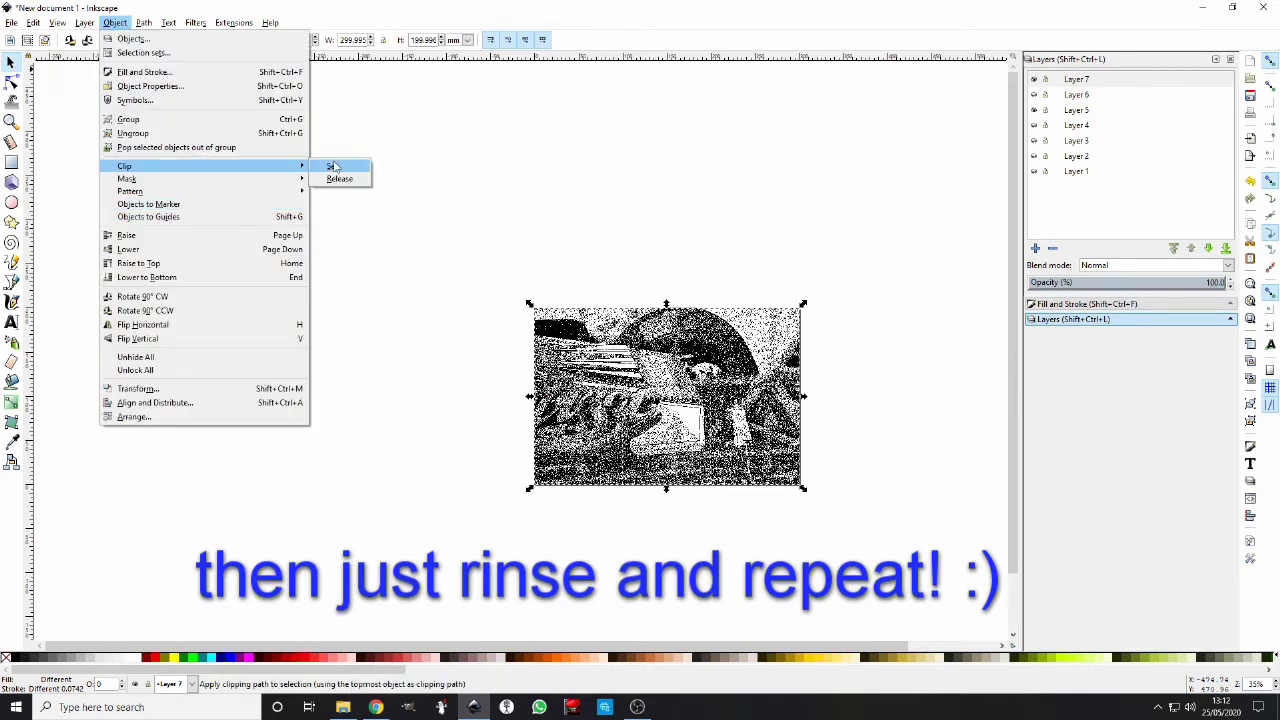
click(334, 166)
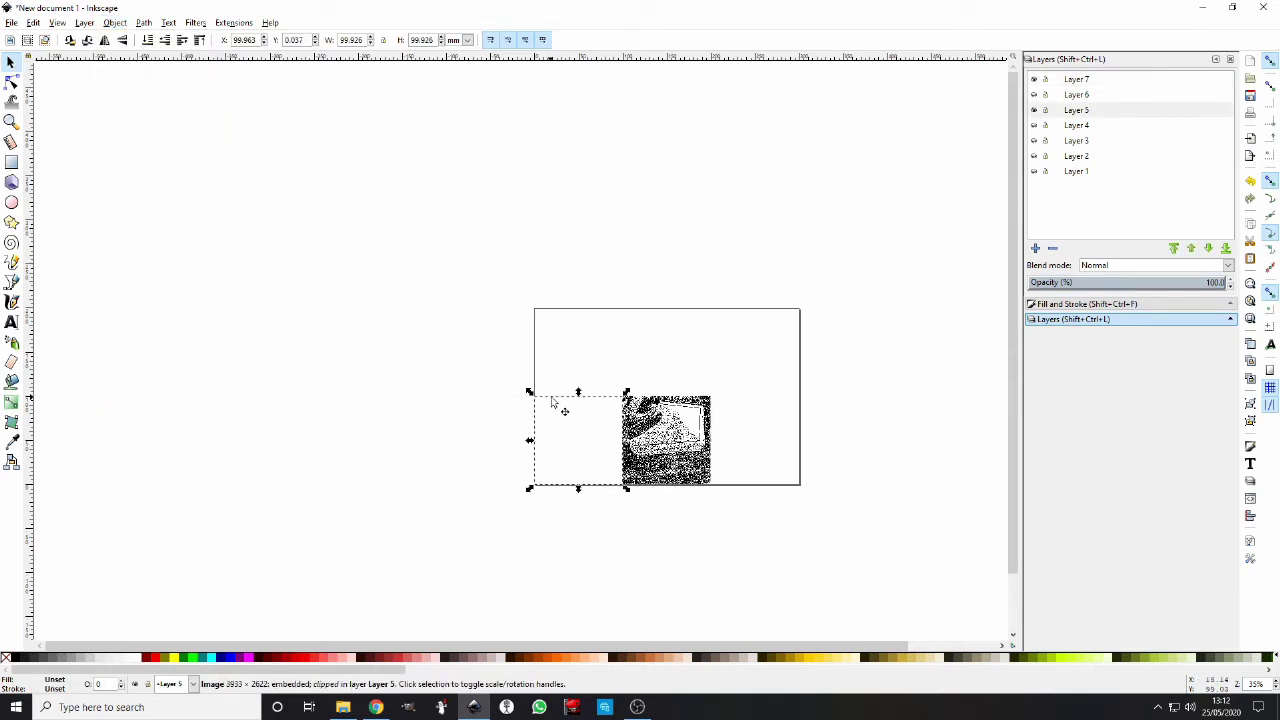
Clip the Layer 6 photo to the bottom-left square.
click(1034, 110)
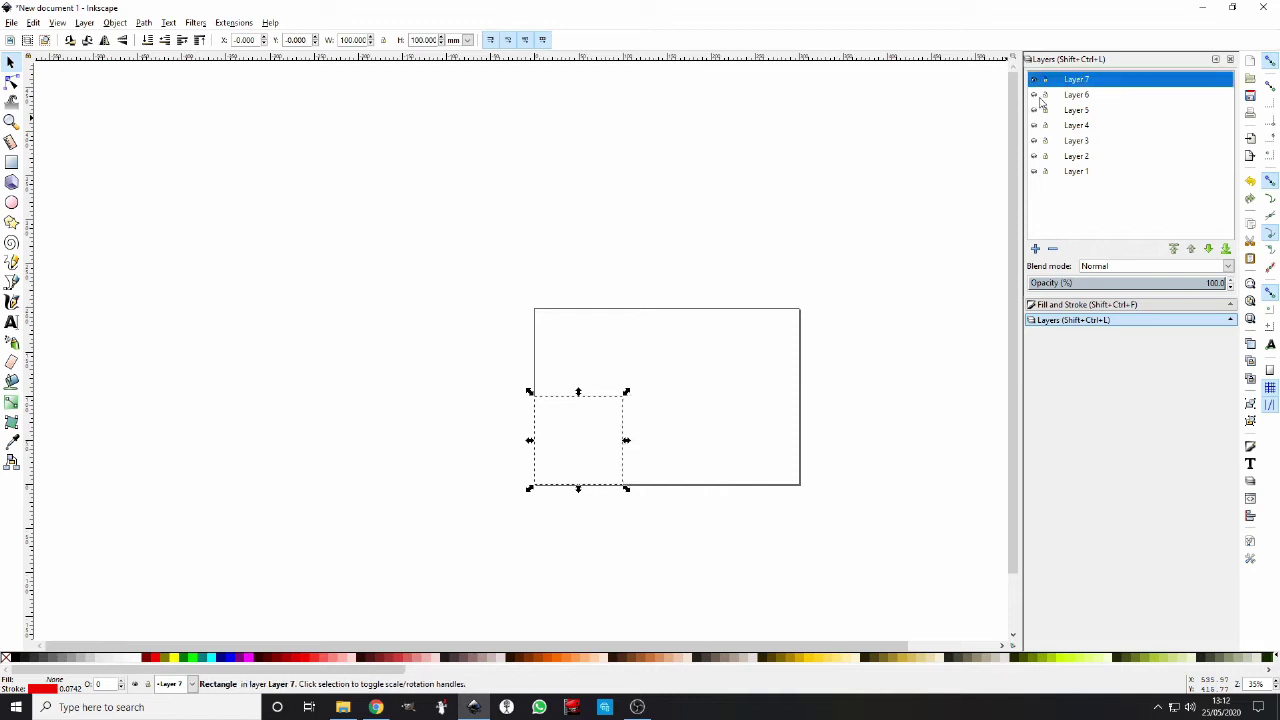
click(1034, 109)
shift+click(720, 350)
click(115, 22)
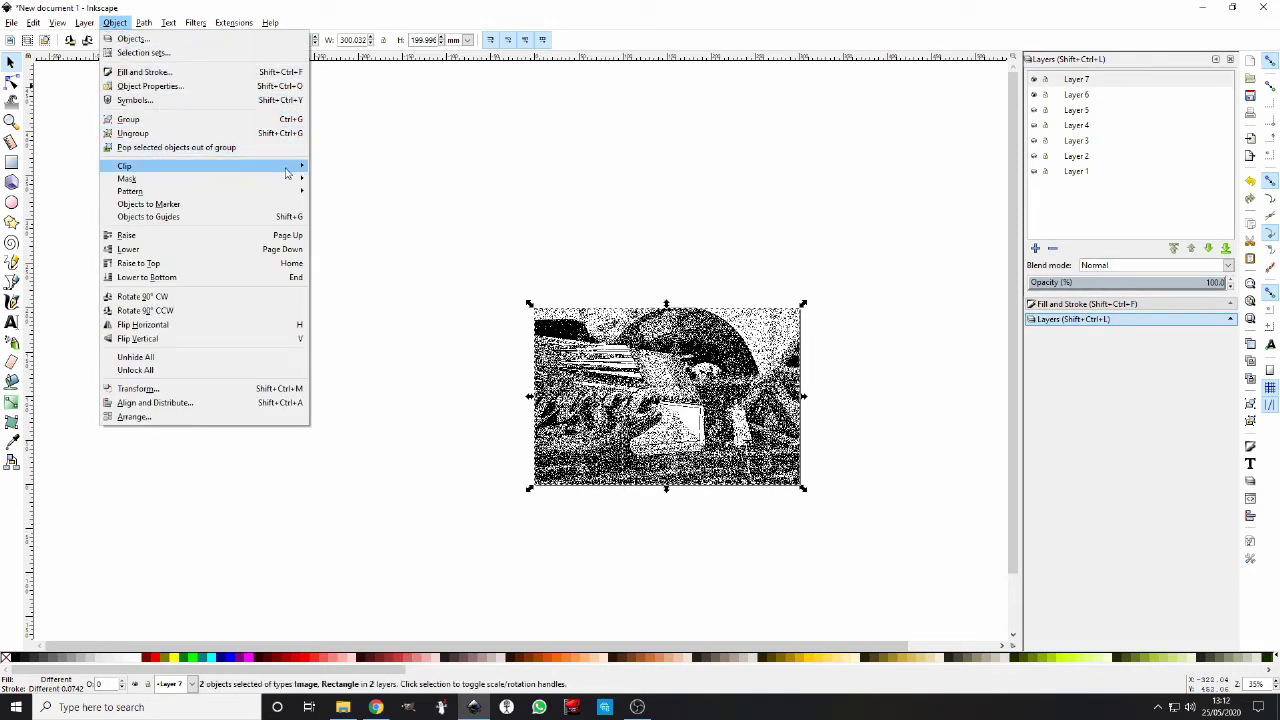
mouse_move(200, 166)
click(318, 167)
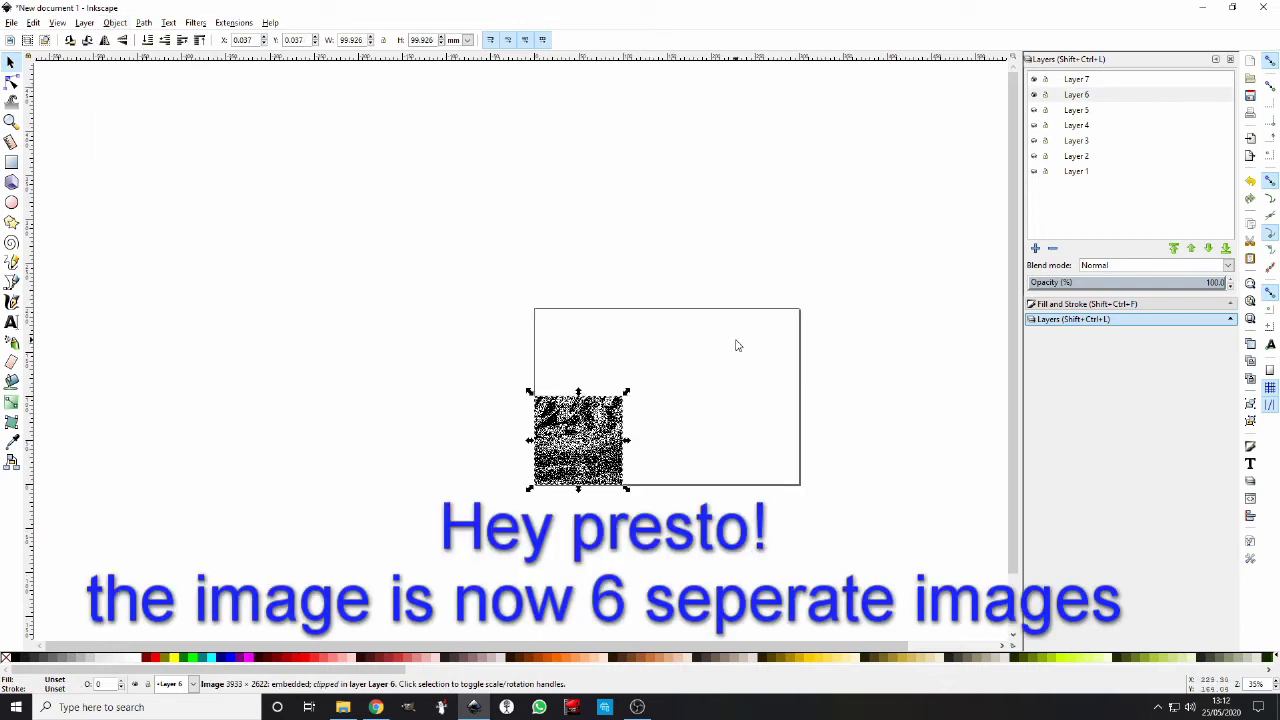
click(957, 330)
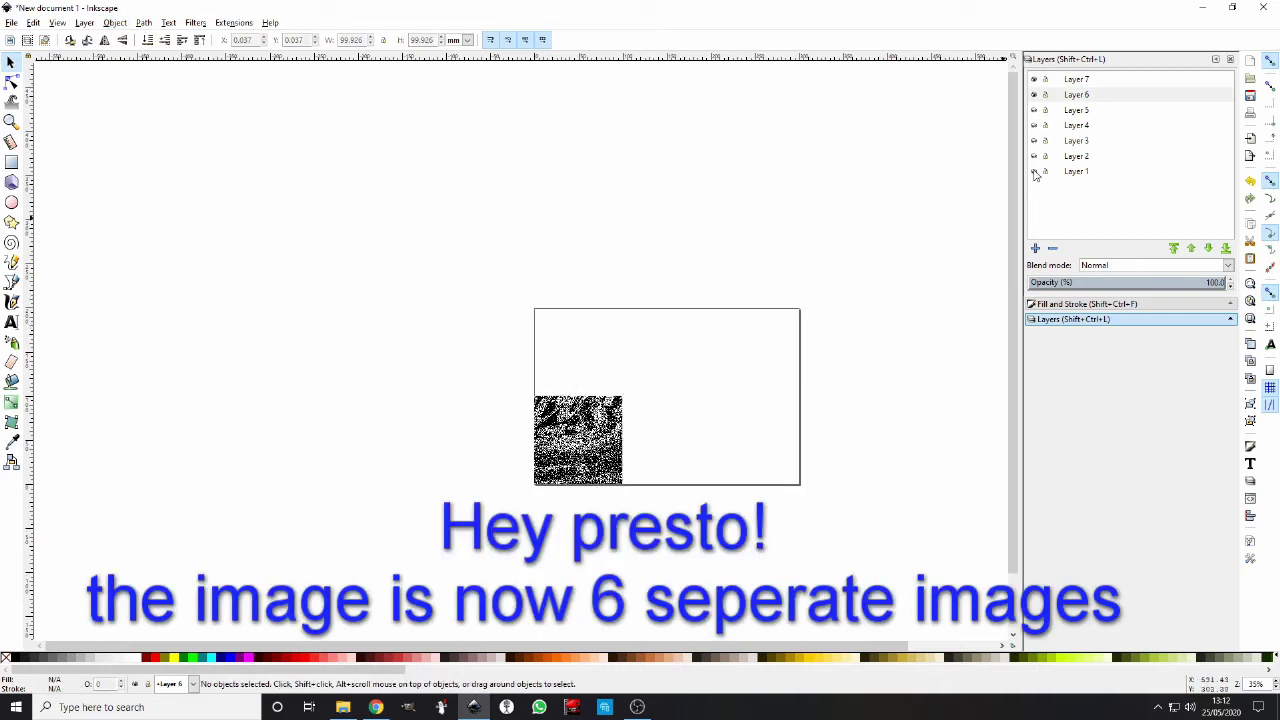
click(1034, 171)
click(1034, 156)
click(1034, 140)
click(1034, 125)
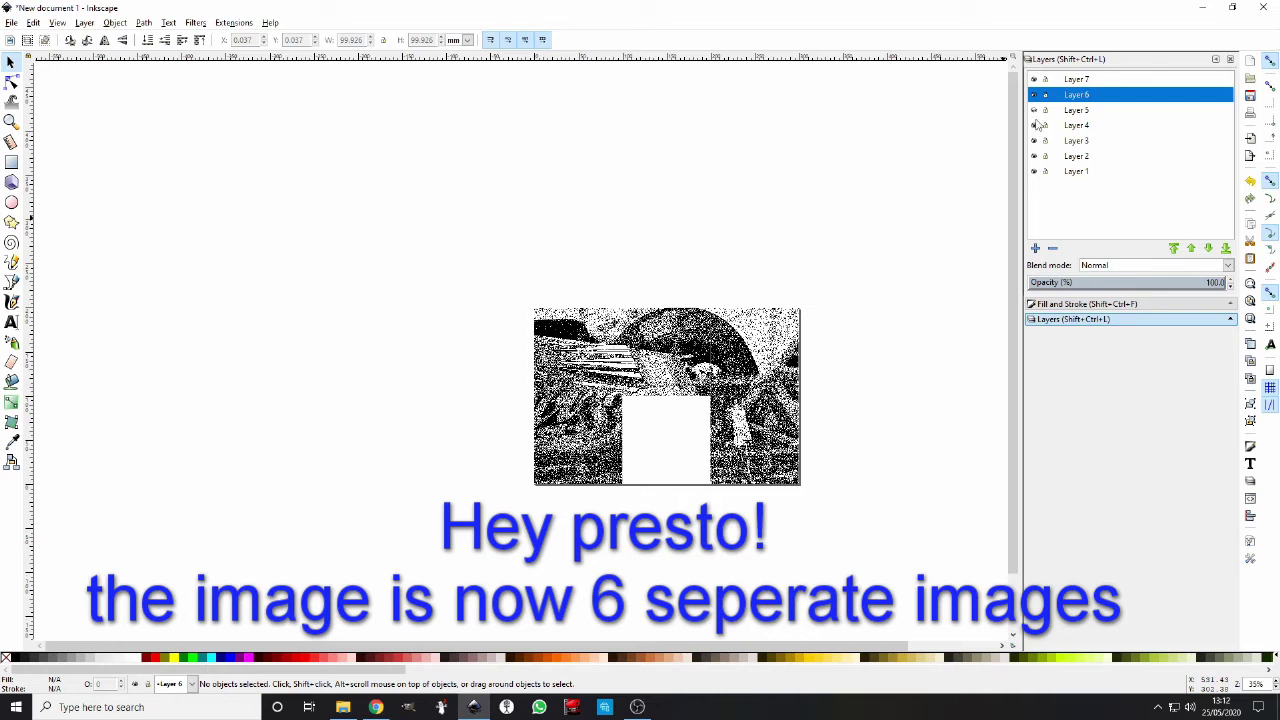
click(1034, 110)
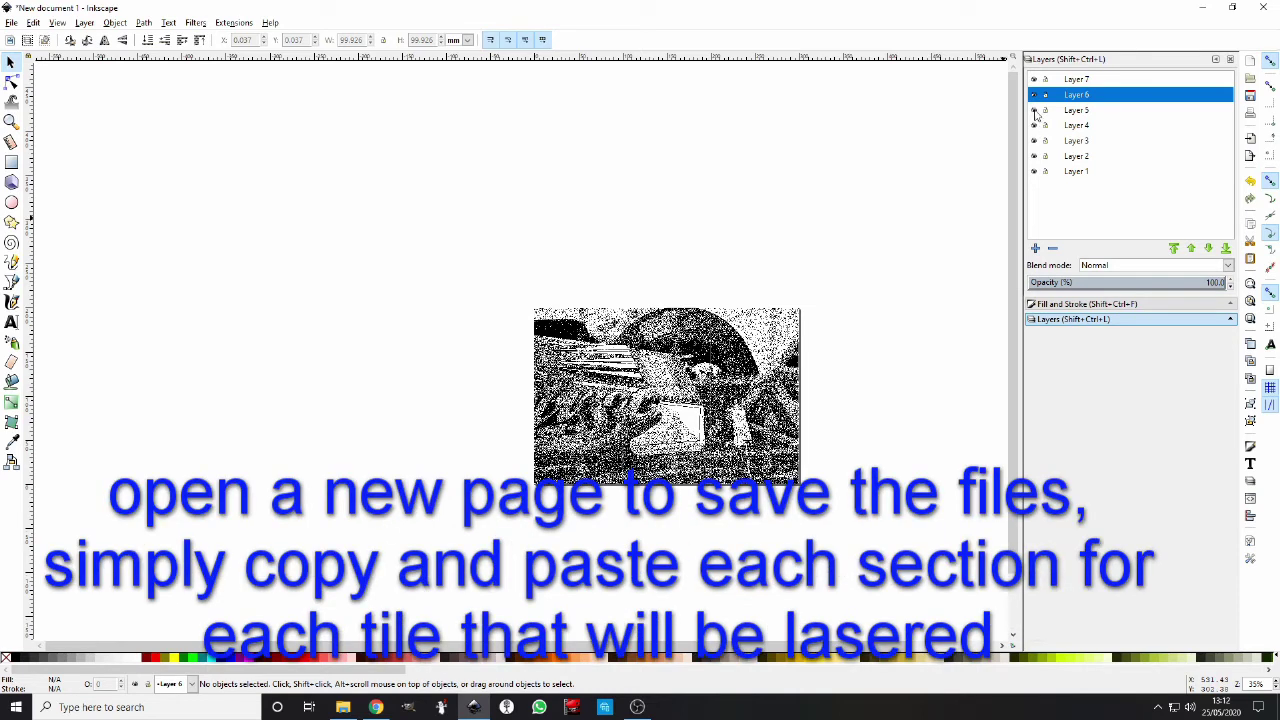
click(1034, 110)
click(1034, 125)
click(1034, 140)
click(1034, 156)
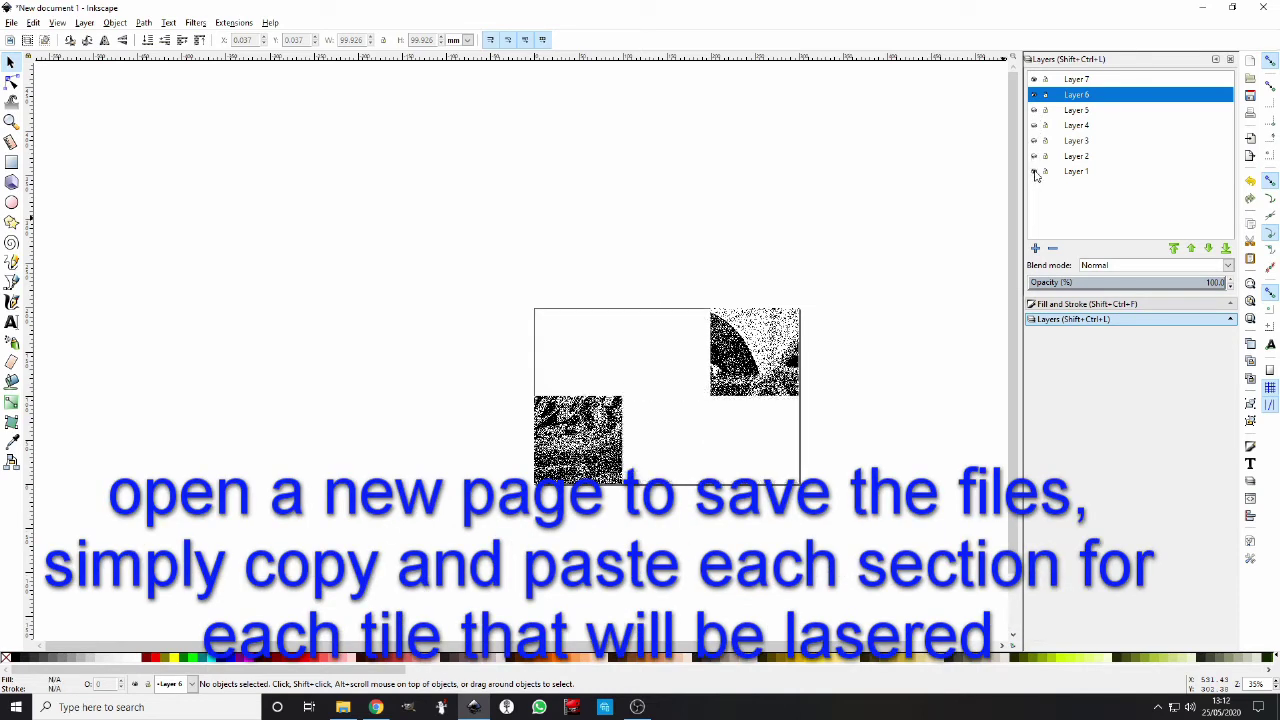
click(1035, 172)
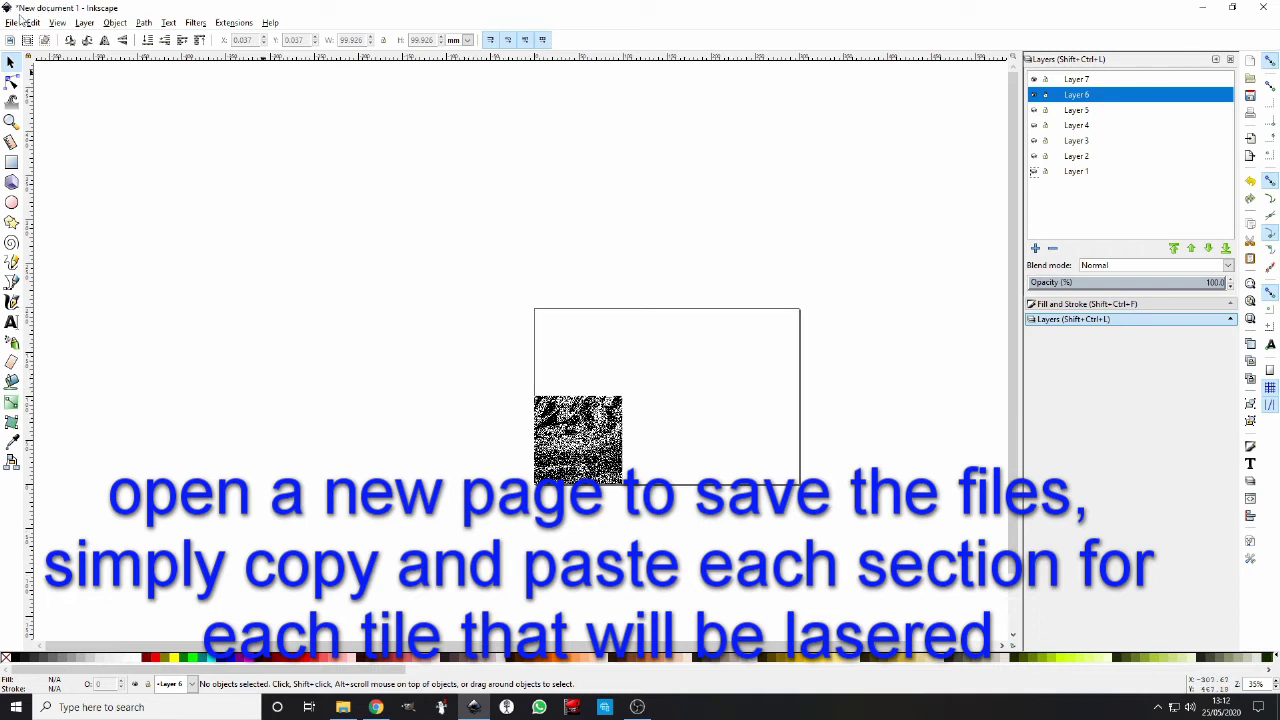
click(11, 23)
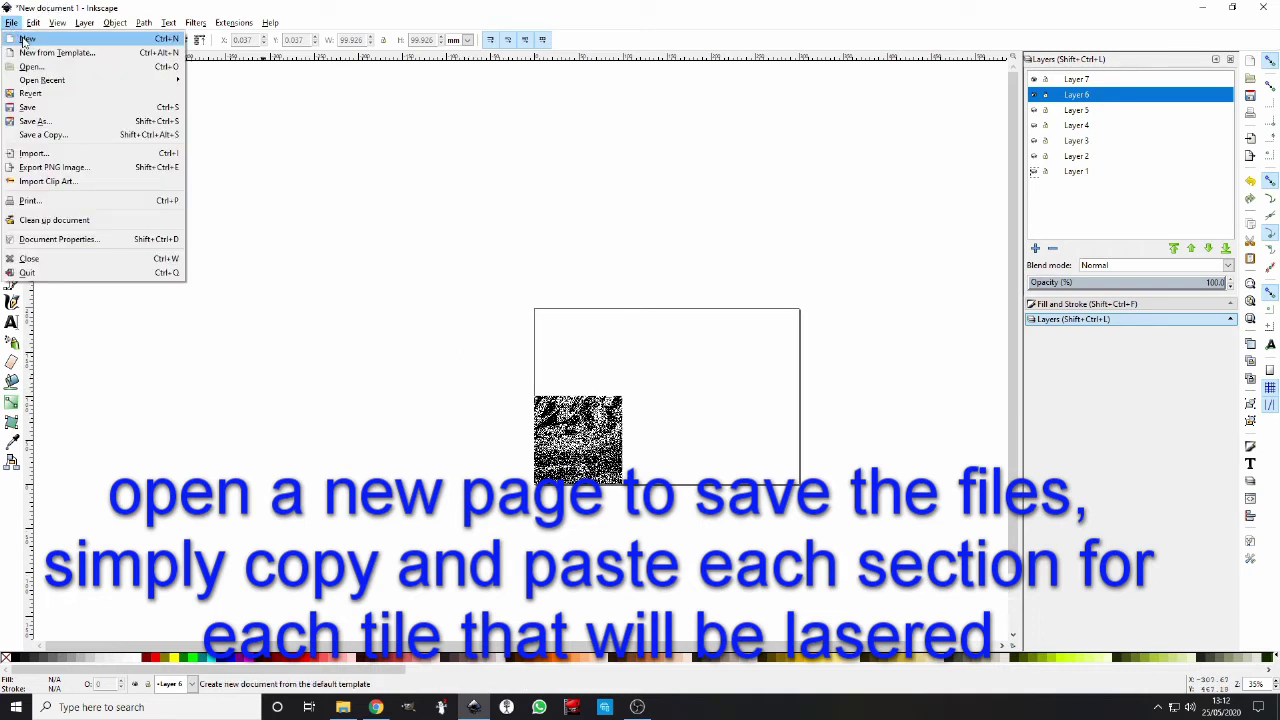
Create a new blank document and copy the lower-left tile from the tiled document.
click(26, 39)
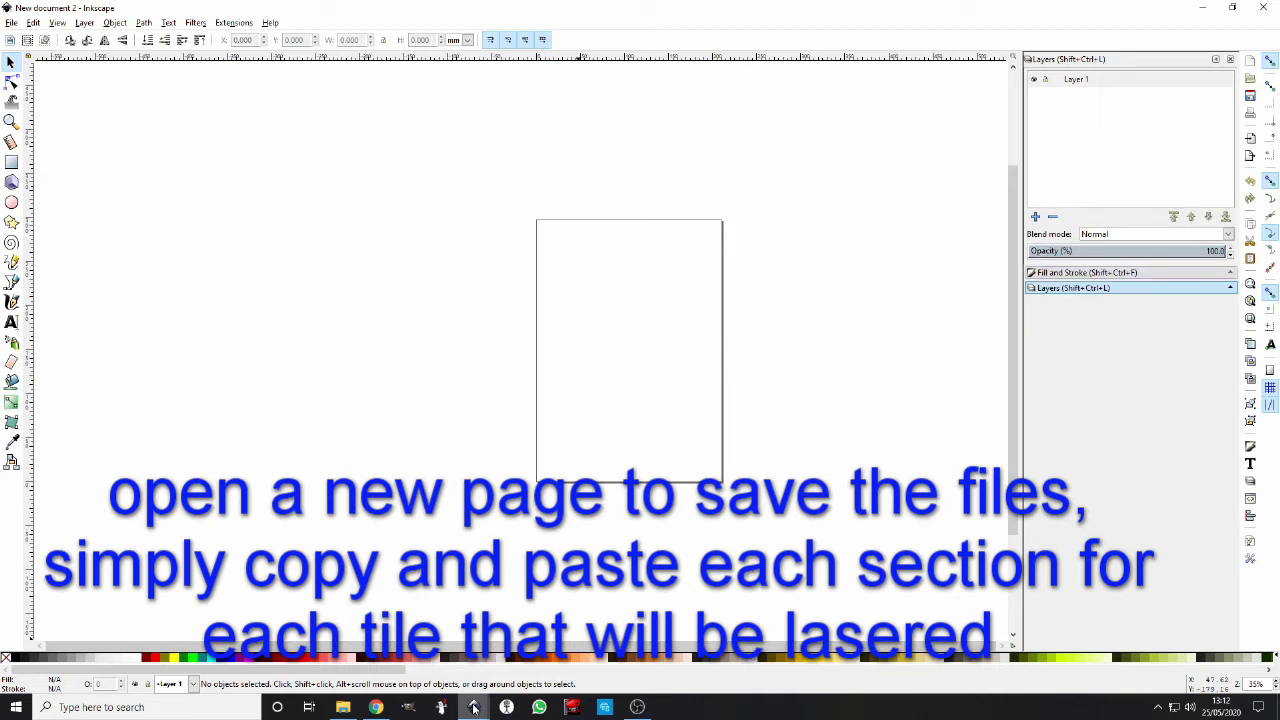
mouse_move(474, 708)
click(400, 645)
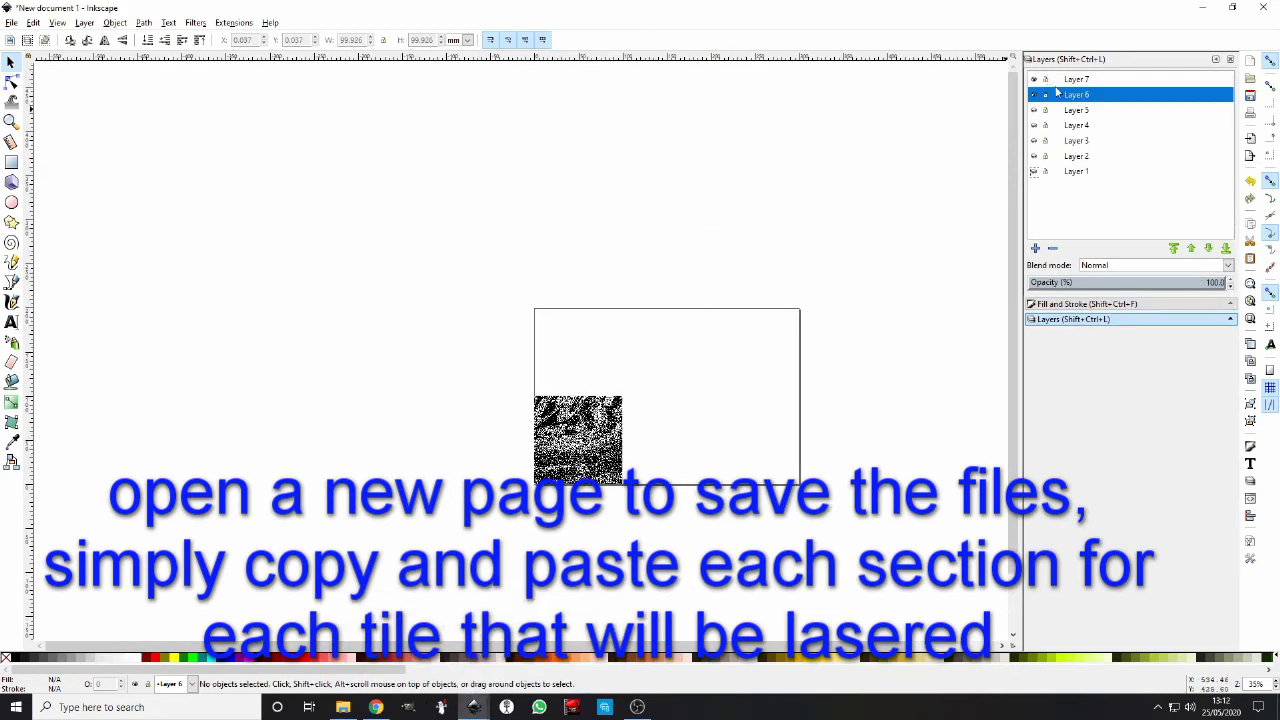
click(557, 456)
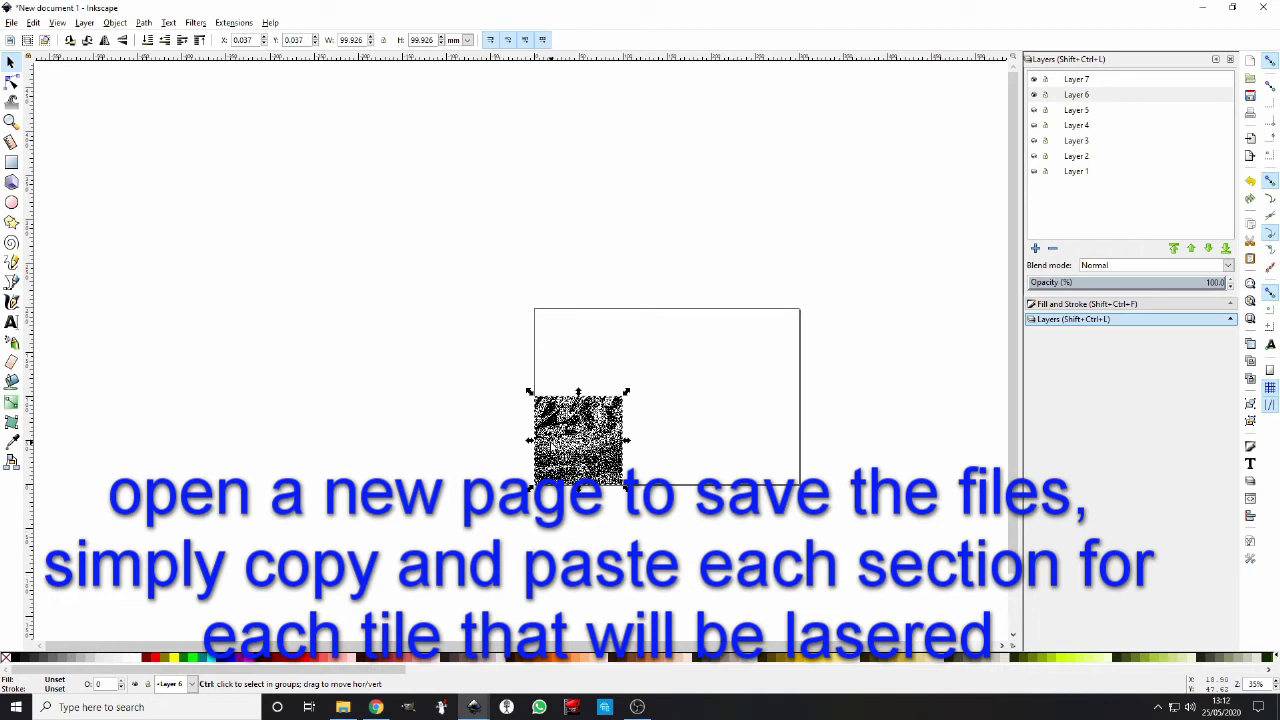
key(ctrl+c)
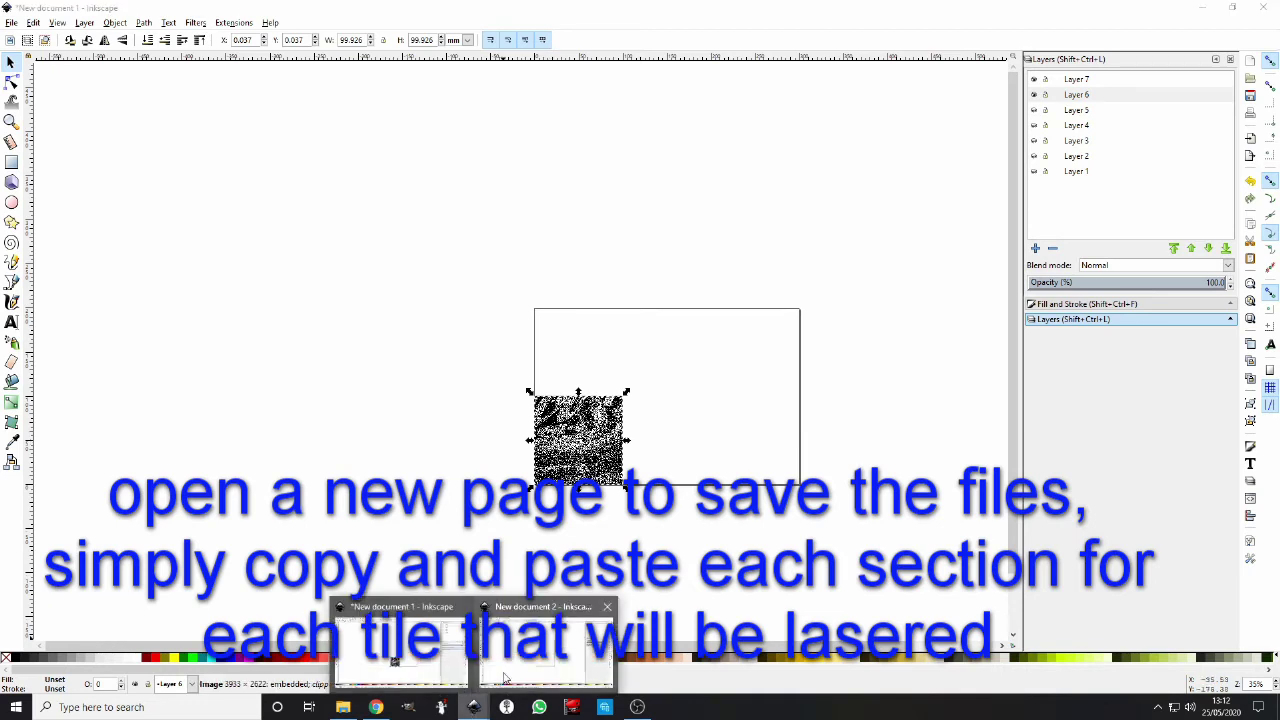
Snap the new document to the left half and the tiled document to the right.
click(520, 603)
drag(873, 8, 2, 140)
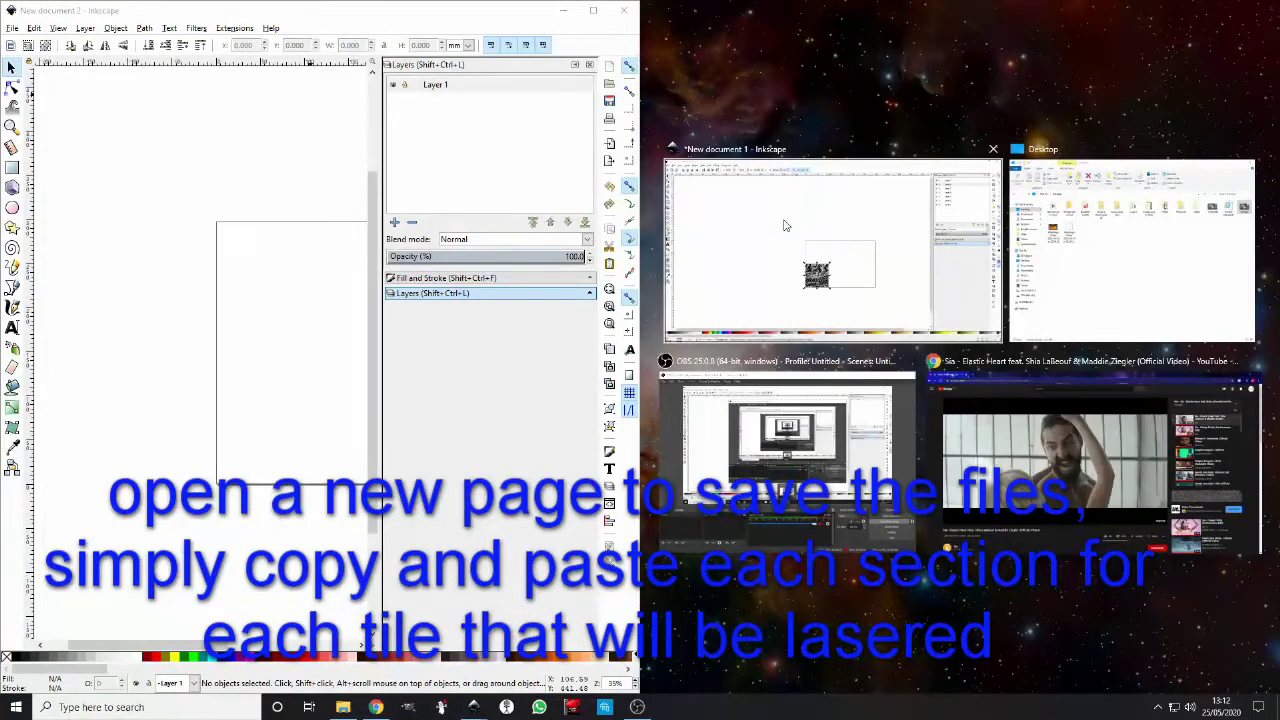
click(724, 231)
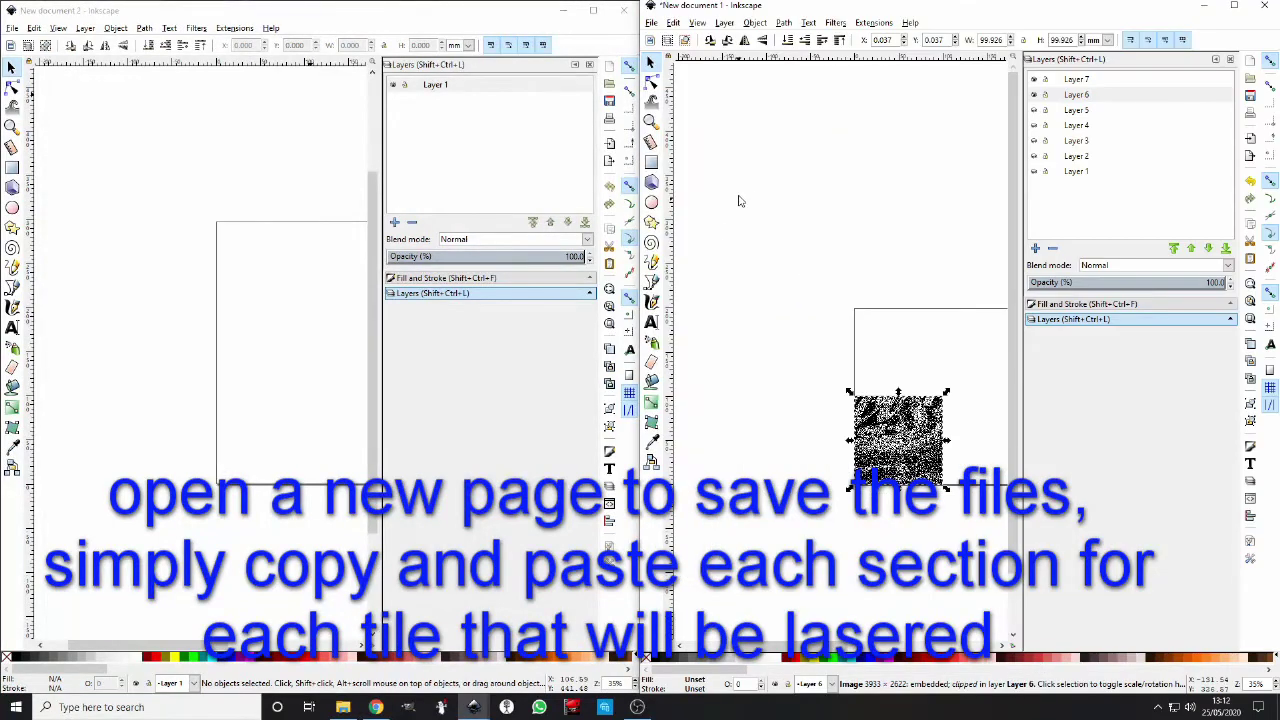
Copy the lower-left tile and paste it onto the new document's page.
key(ctrl+c)
click(280, 351)
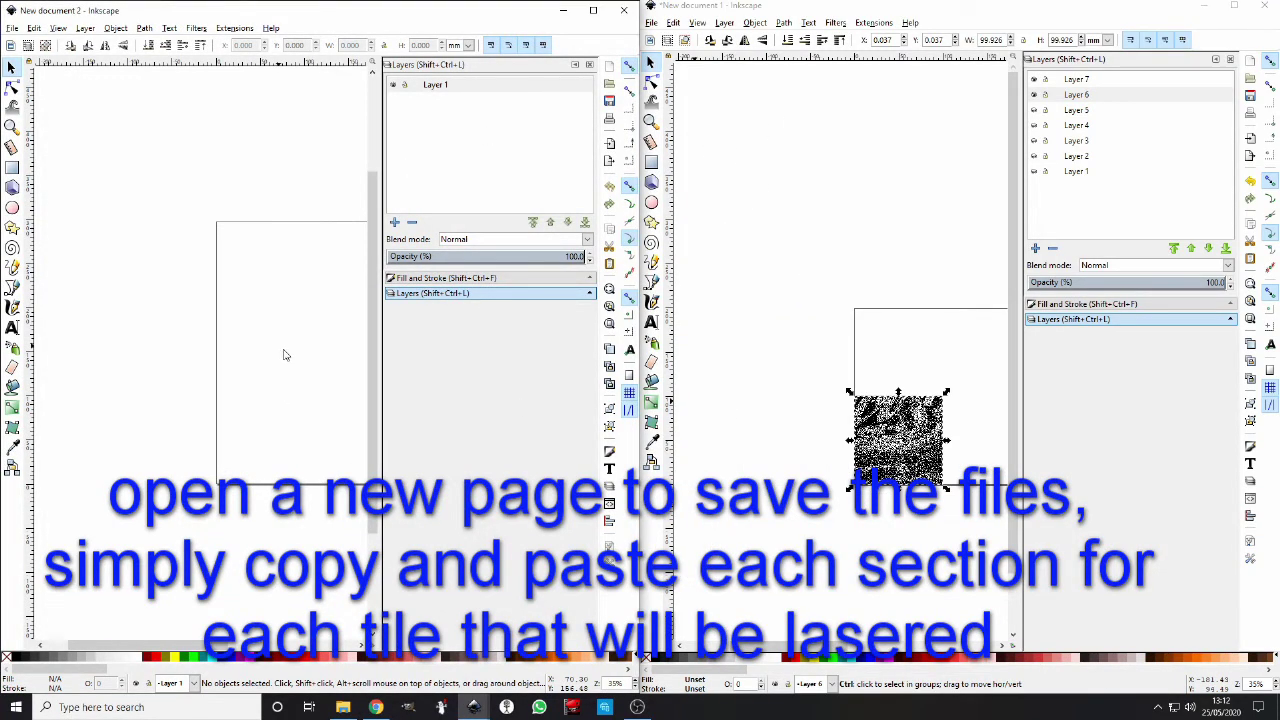
key(ctrl+v)
click(589, 64)
click(589, 64)
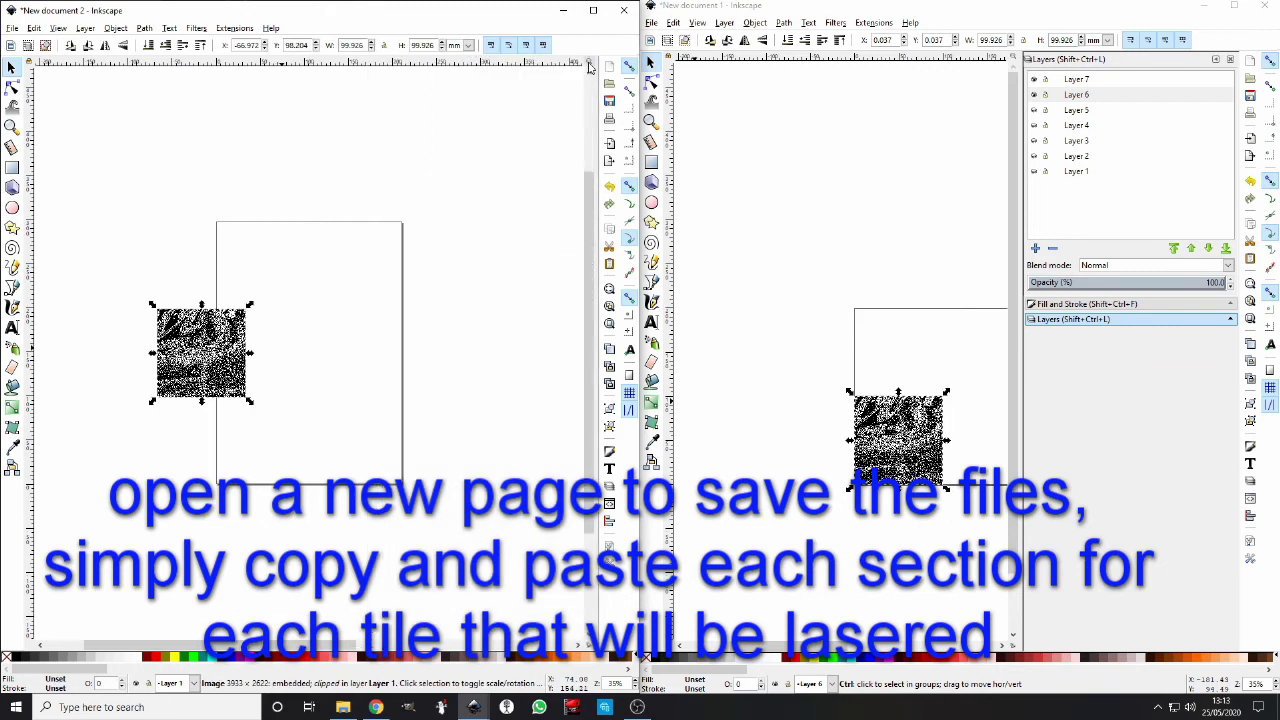
drag(186, 351, 289, 412)
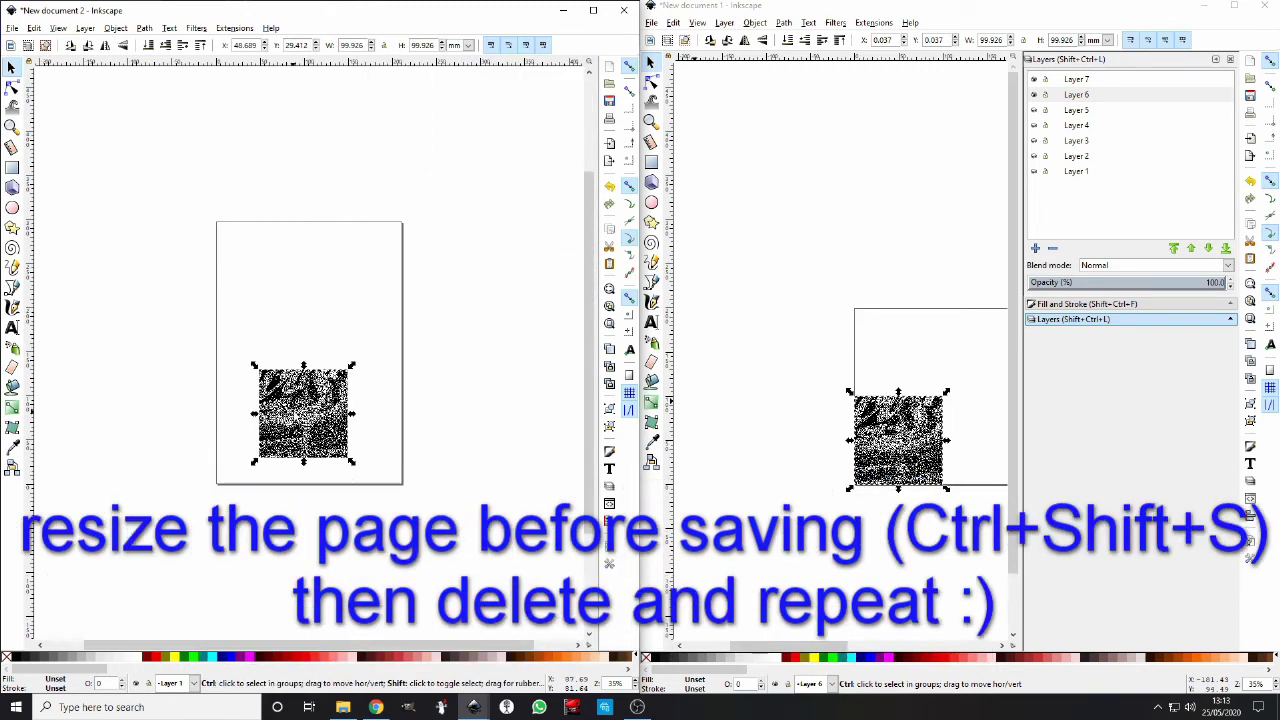
Resize the page to the pasted tile in Document Properties, giving 99.93 × 99.93 mm.
key(ctrl+shift+d)
click(1150, 359)
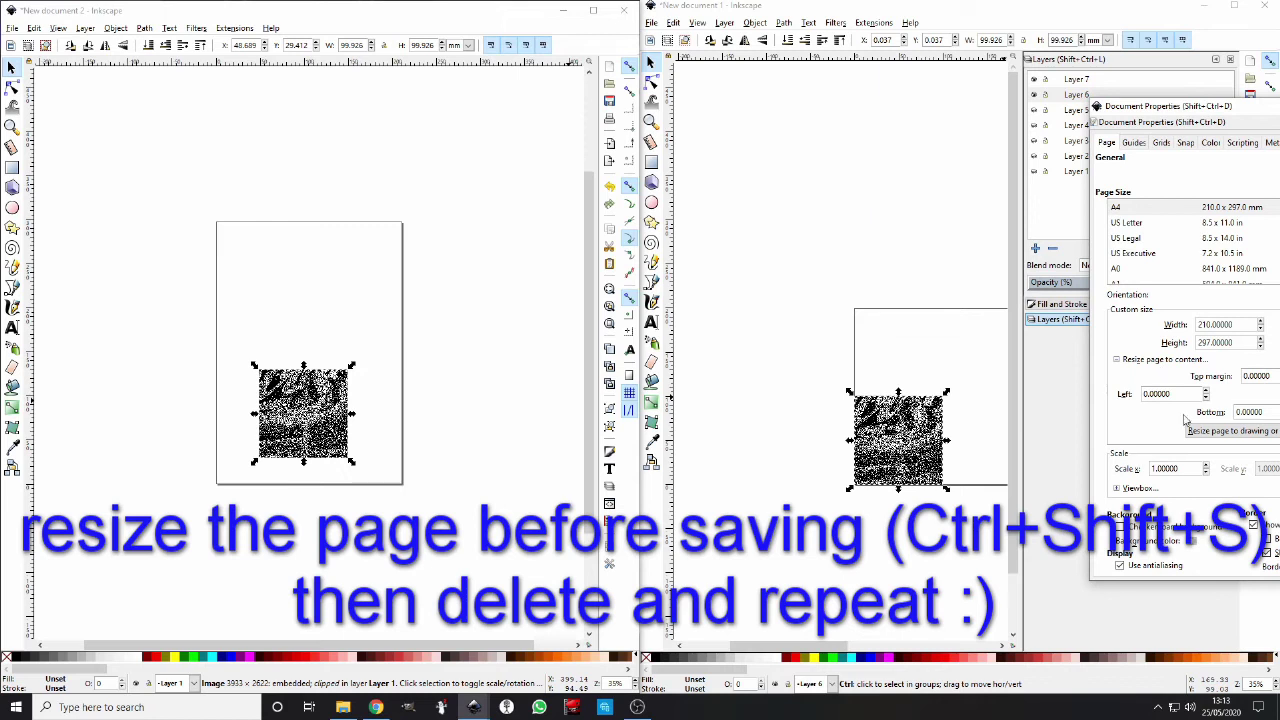
click(1209, 431)
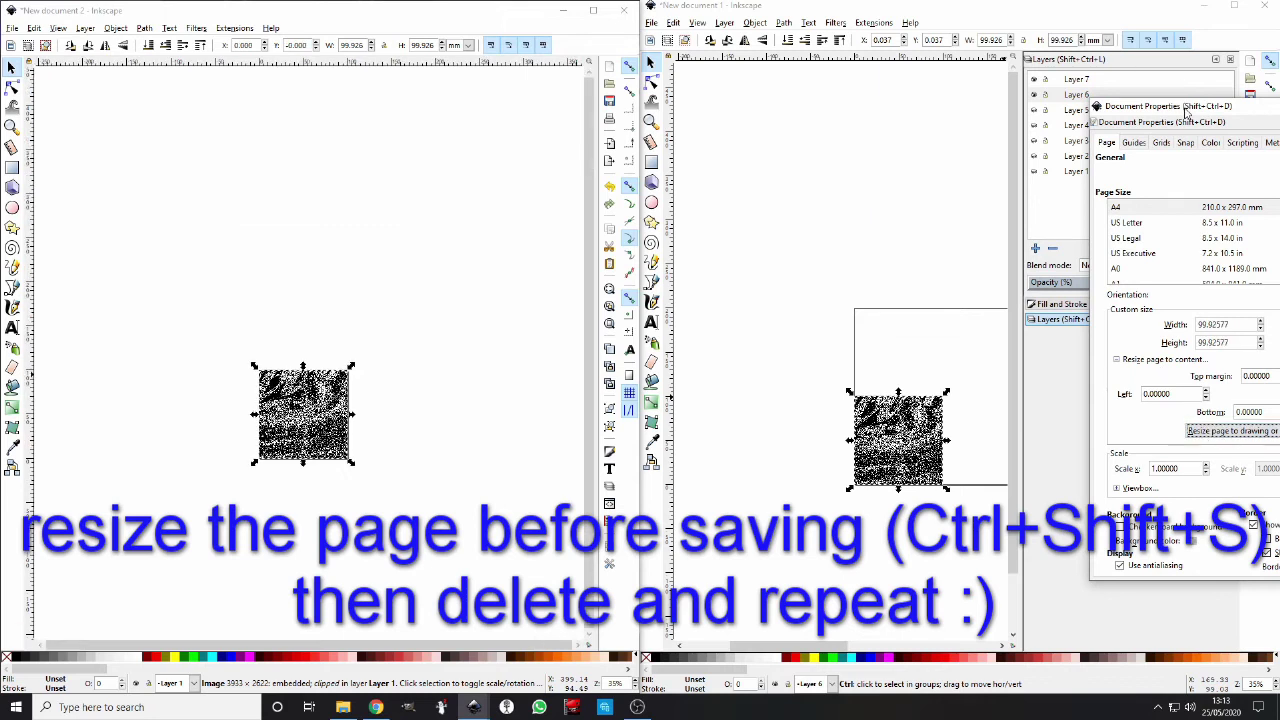
drag(1187, 113, 996, 227)
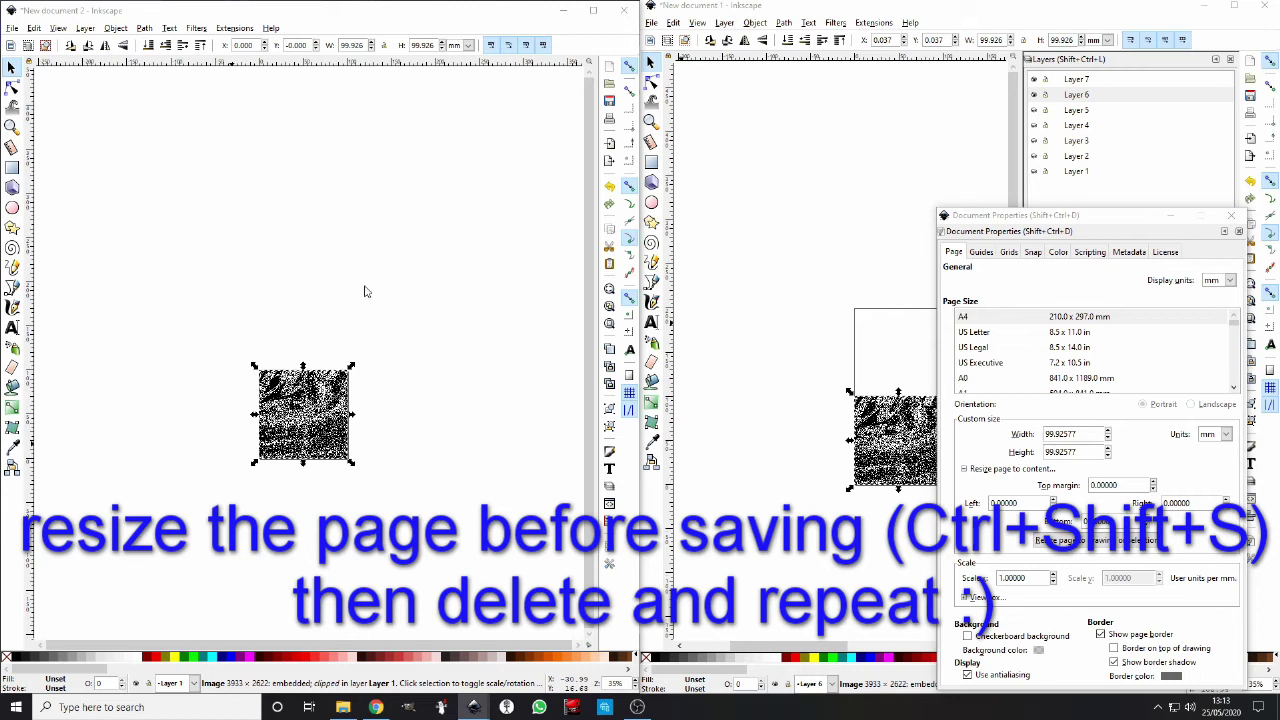
Save the document as 'banger 1' in the Desktop's Banger tile mural folder.
key(ctrl+shift+s)
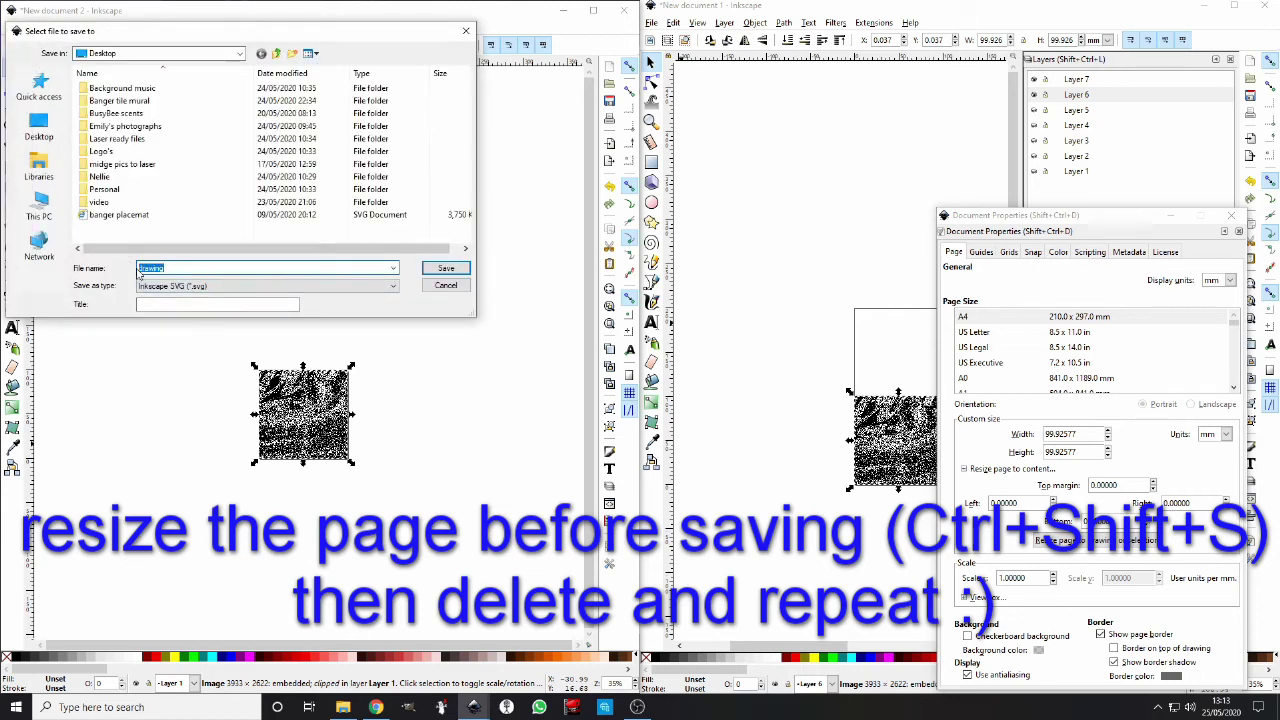
text(banger)
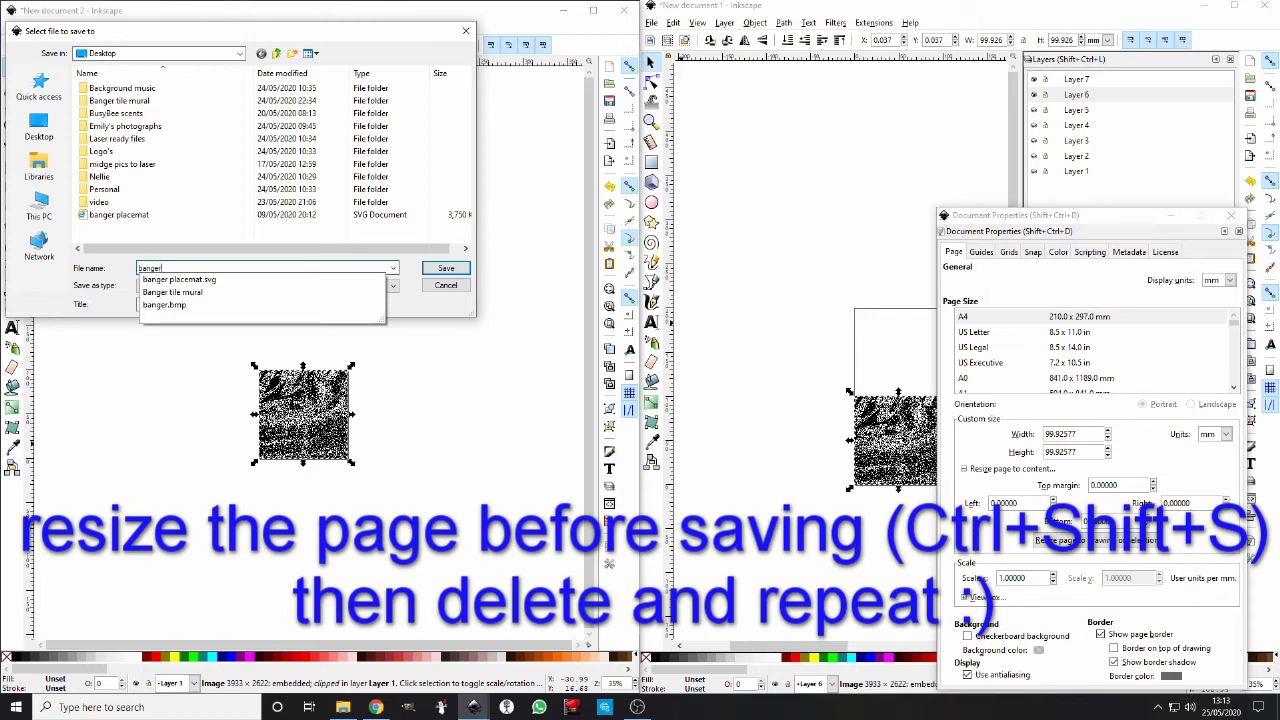
text( 1)
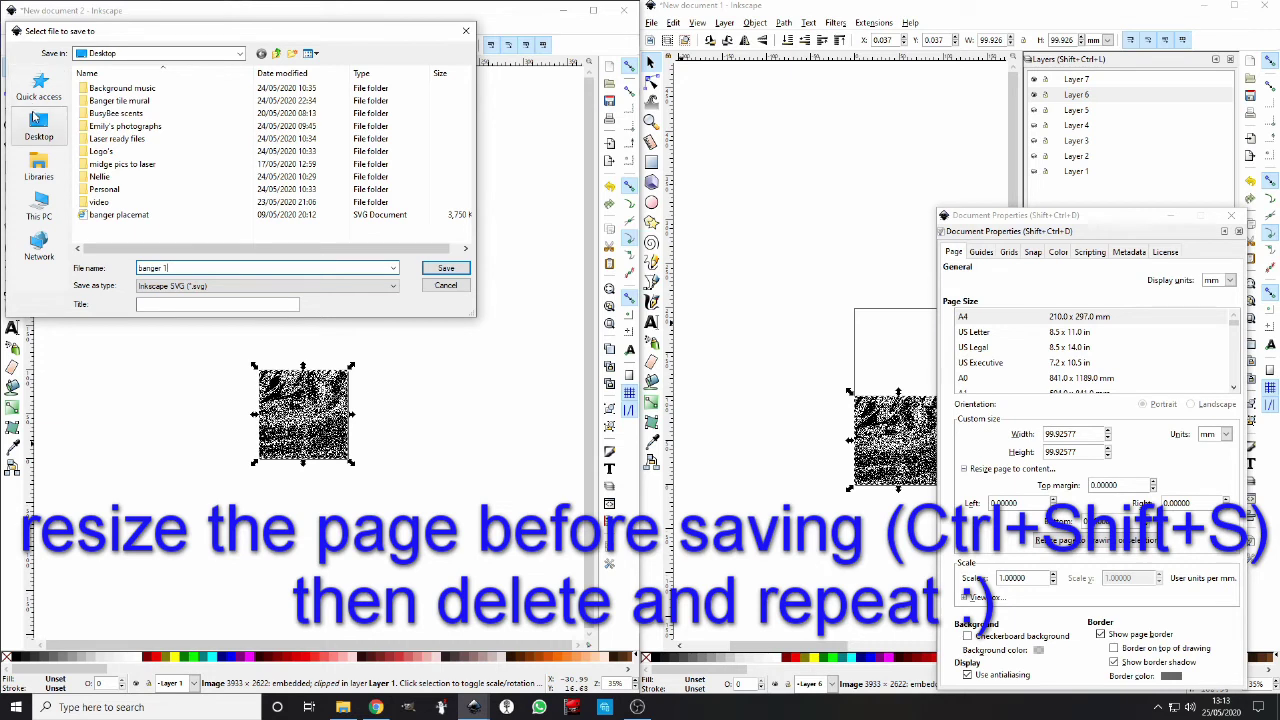
click(52, 138)
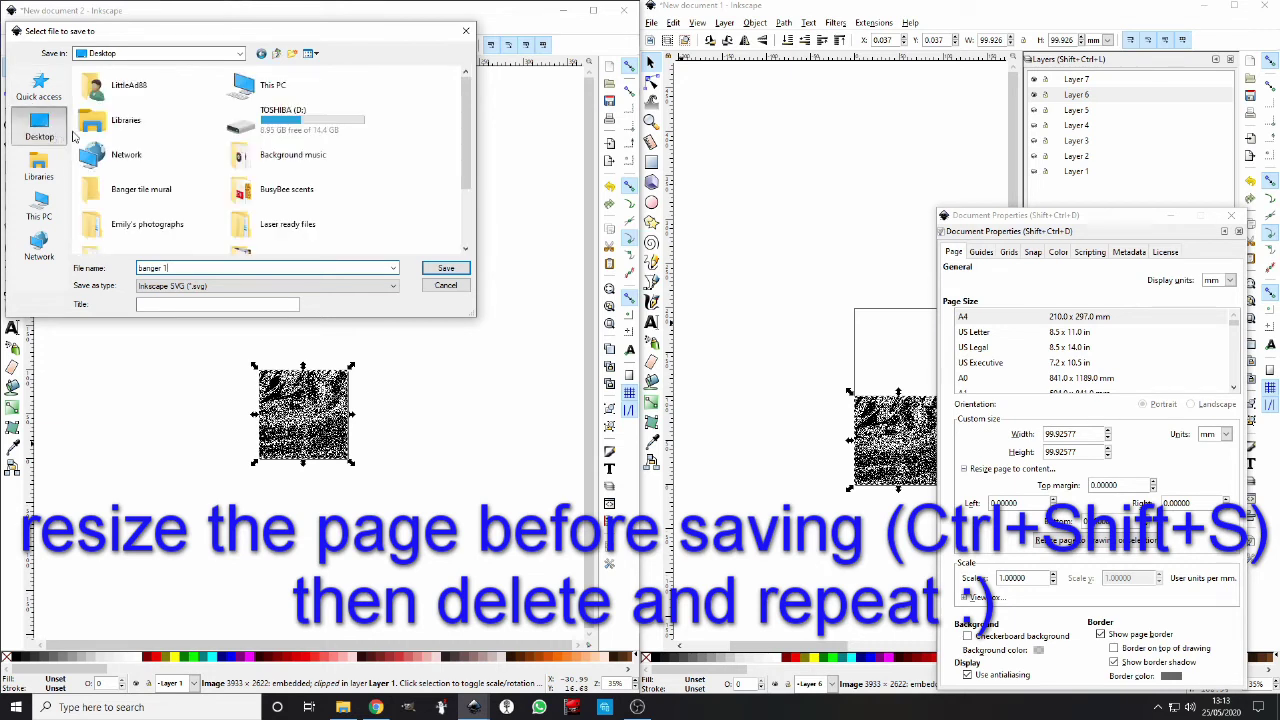
double_click(136, 193)
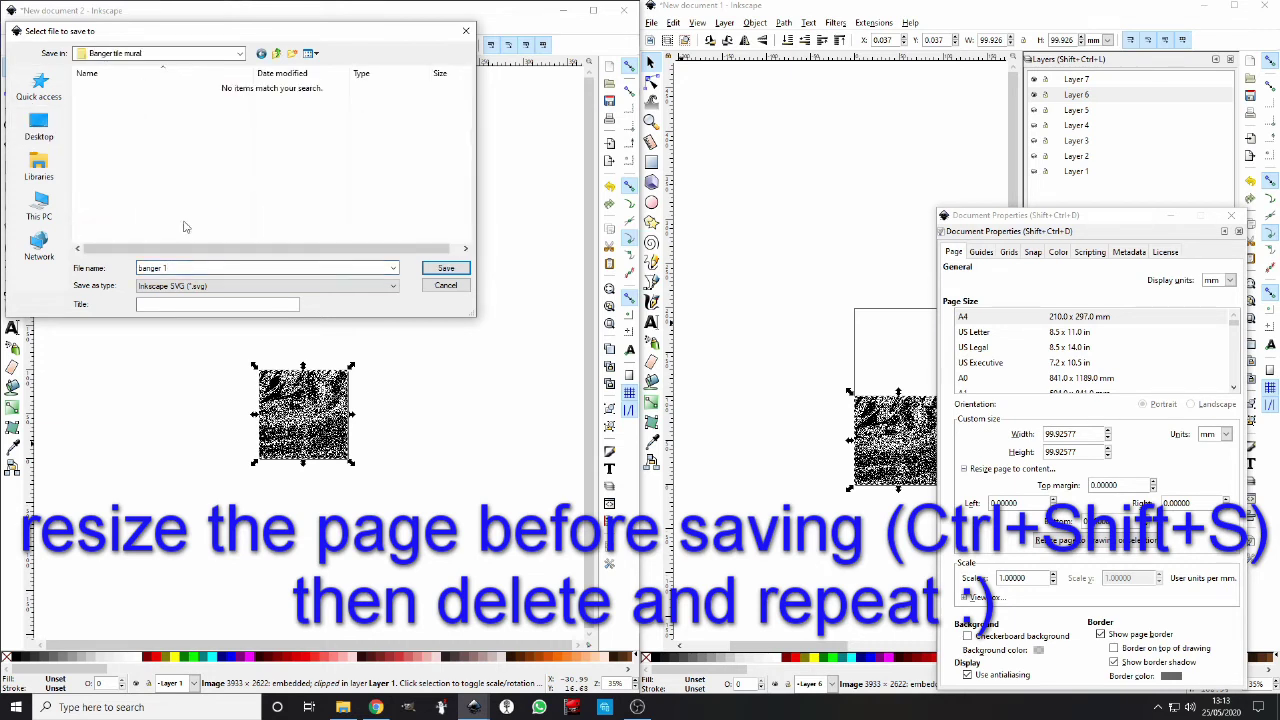
click(440, 272)
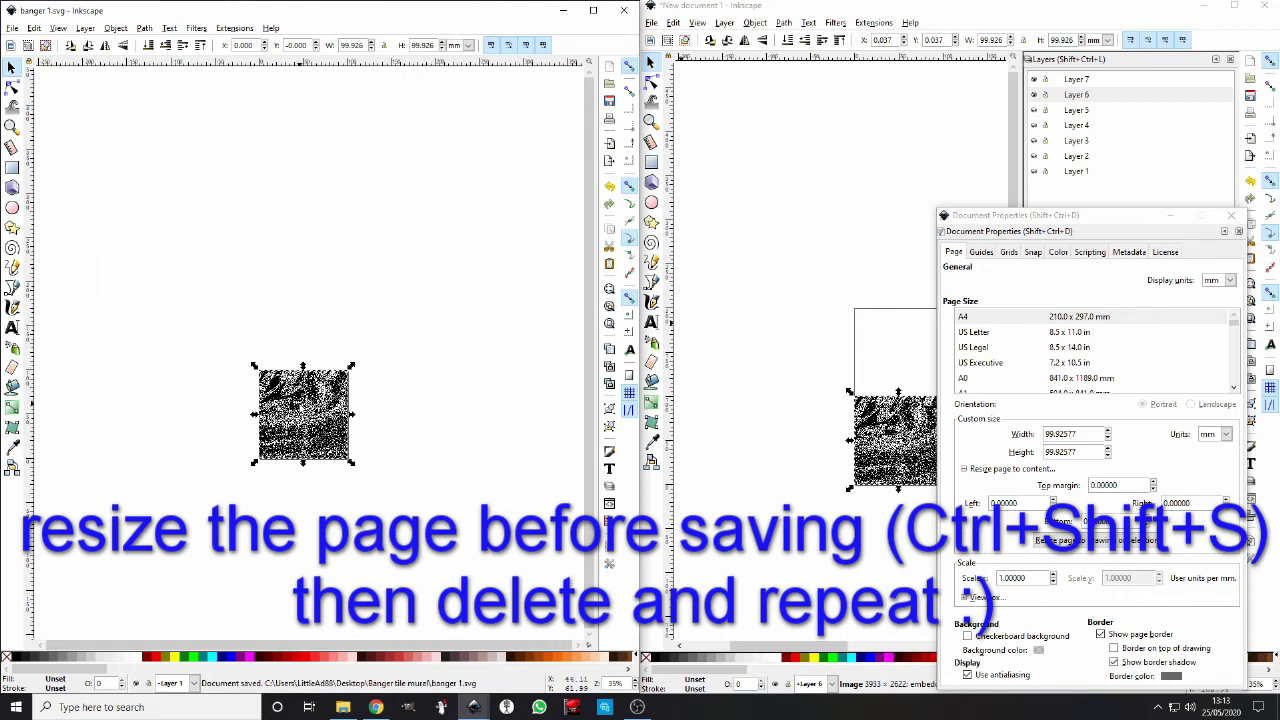
Replace the saved tile with the Layer 5 tile and fit the page to it.
key(Delete)
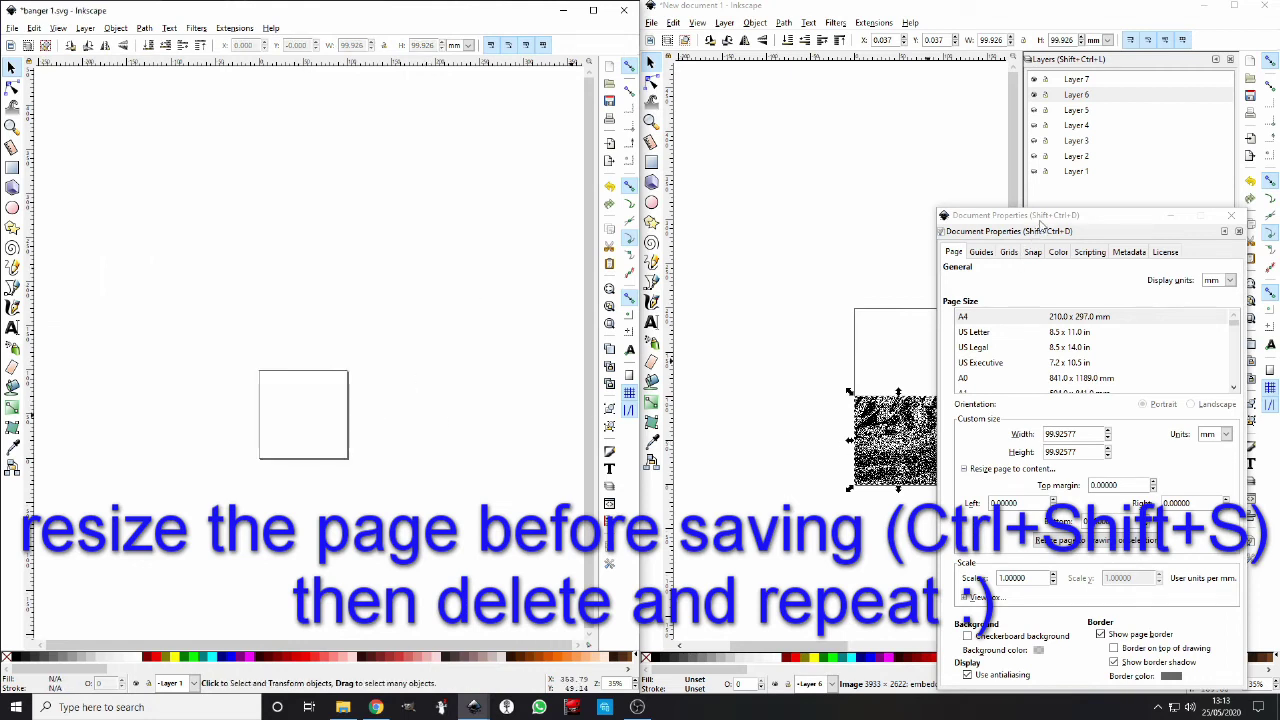
drag(1043, 225, 625, 171)
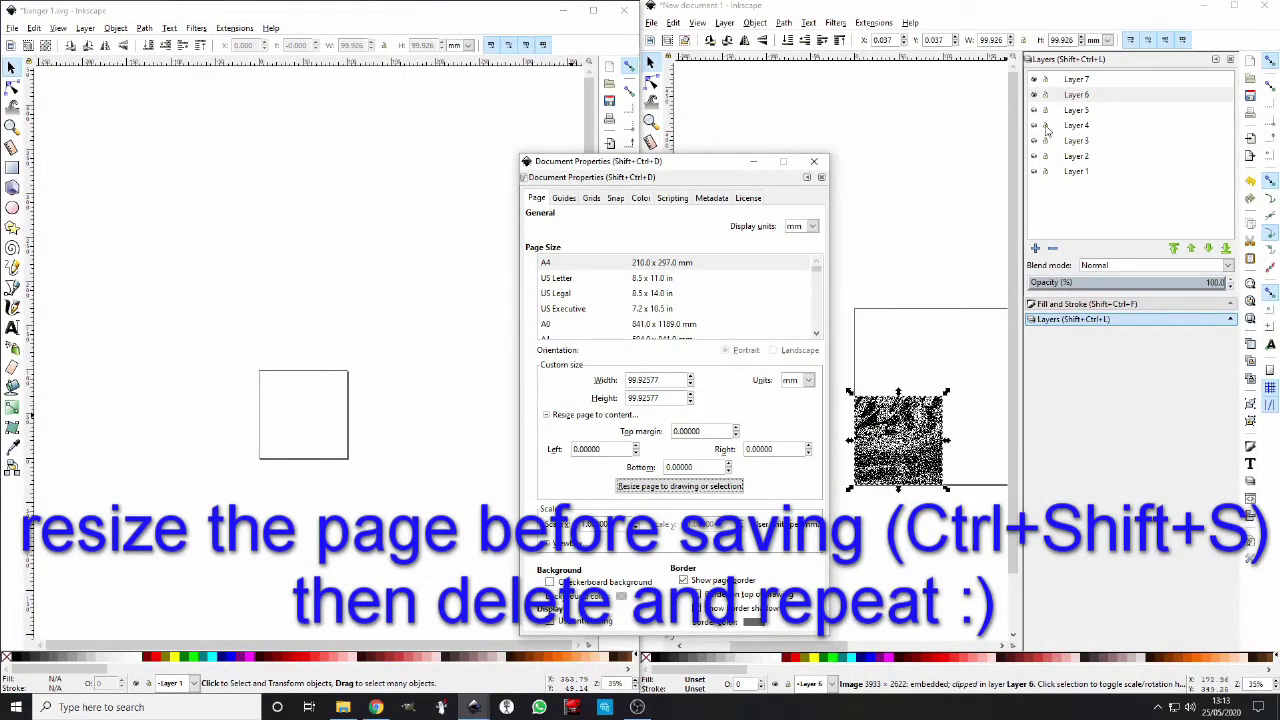
click(1034, 95)
click(1034, 110)
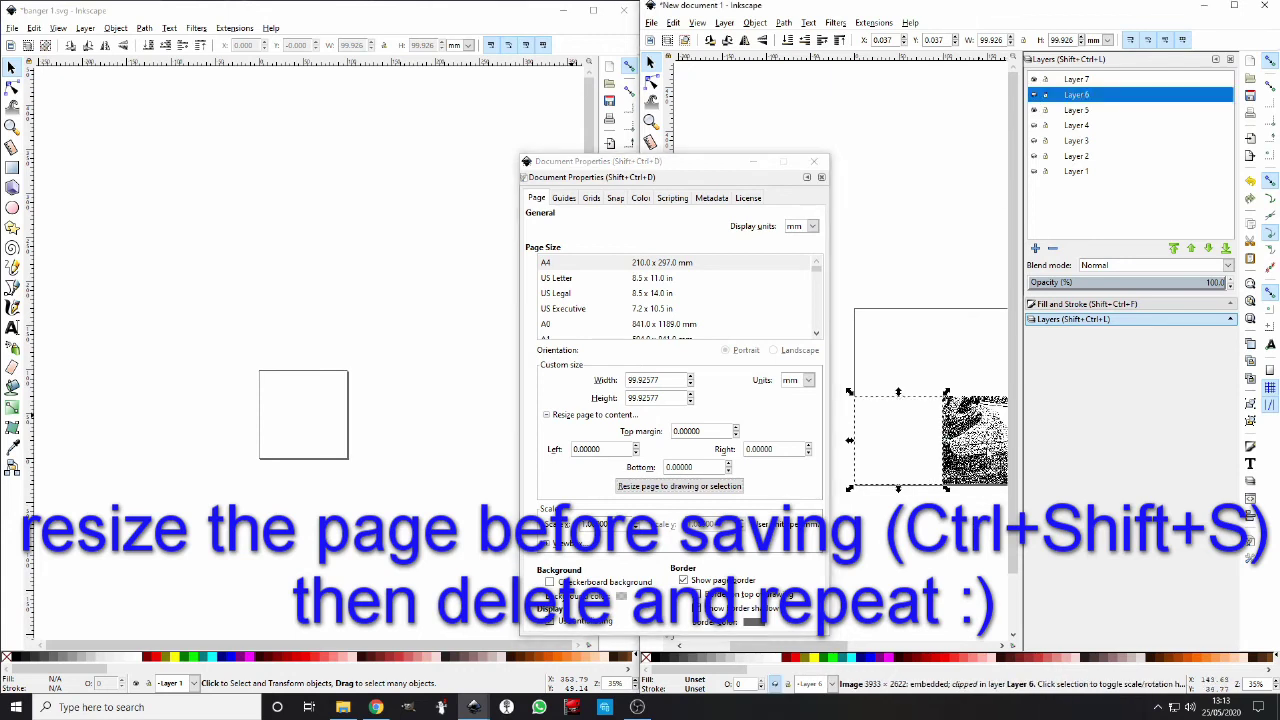
click(985, 441)
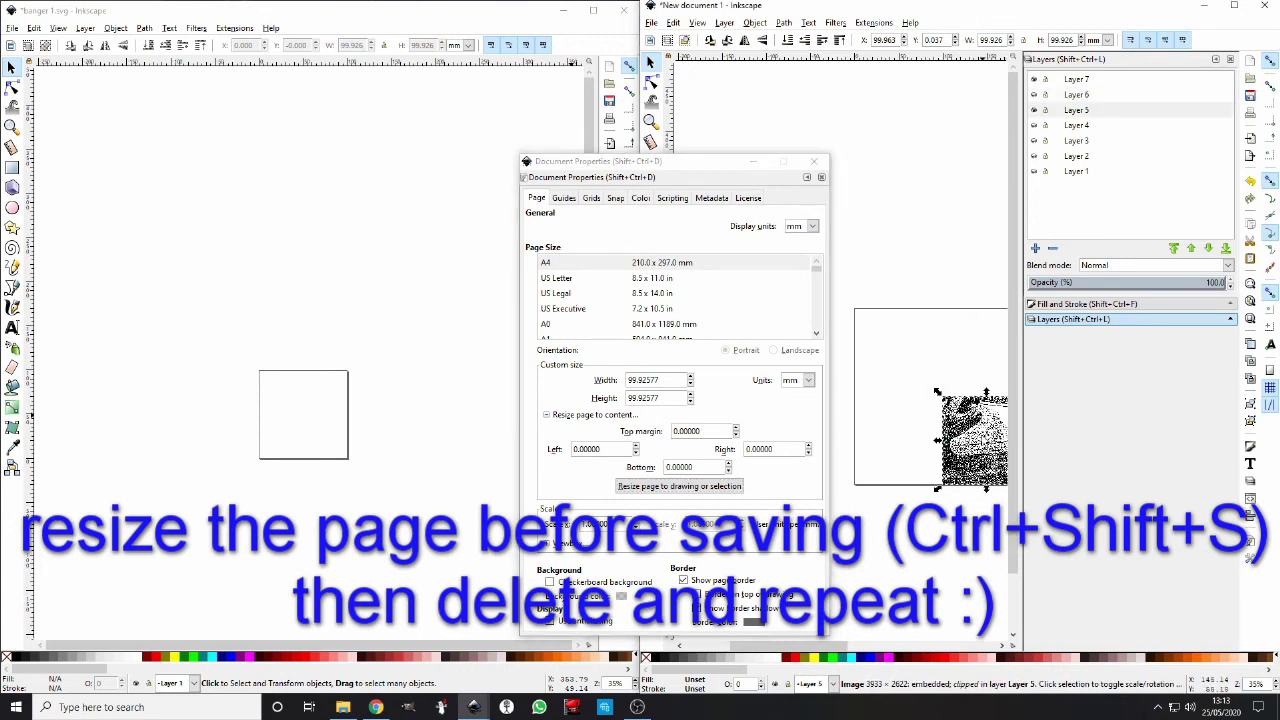
click(305, 416)
key(ctrl+v)
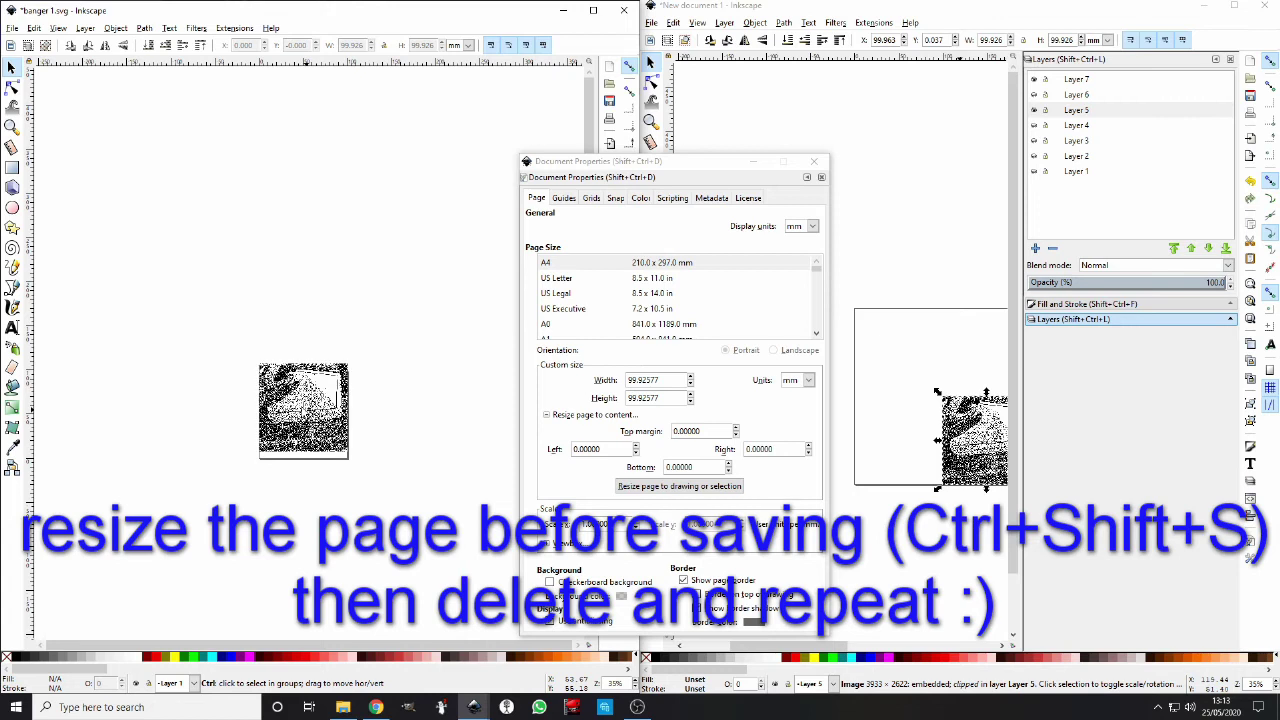
click(650, 488)
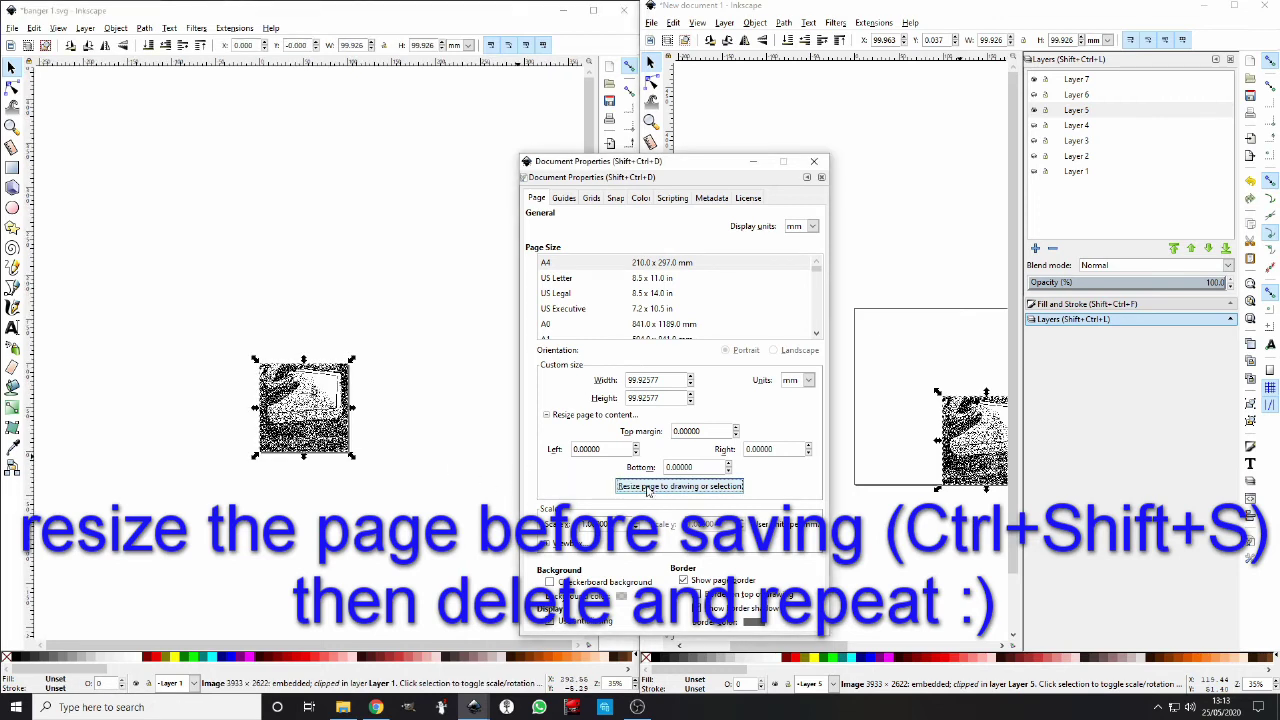
Save the document as 'banger 2'.
key(ctrl+shift+s)
text(banger 2)
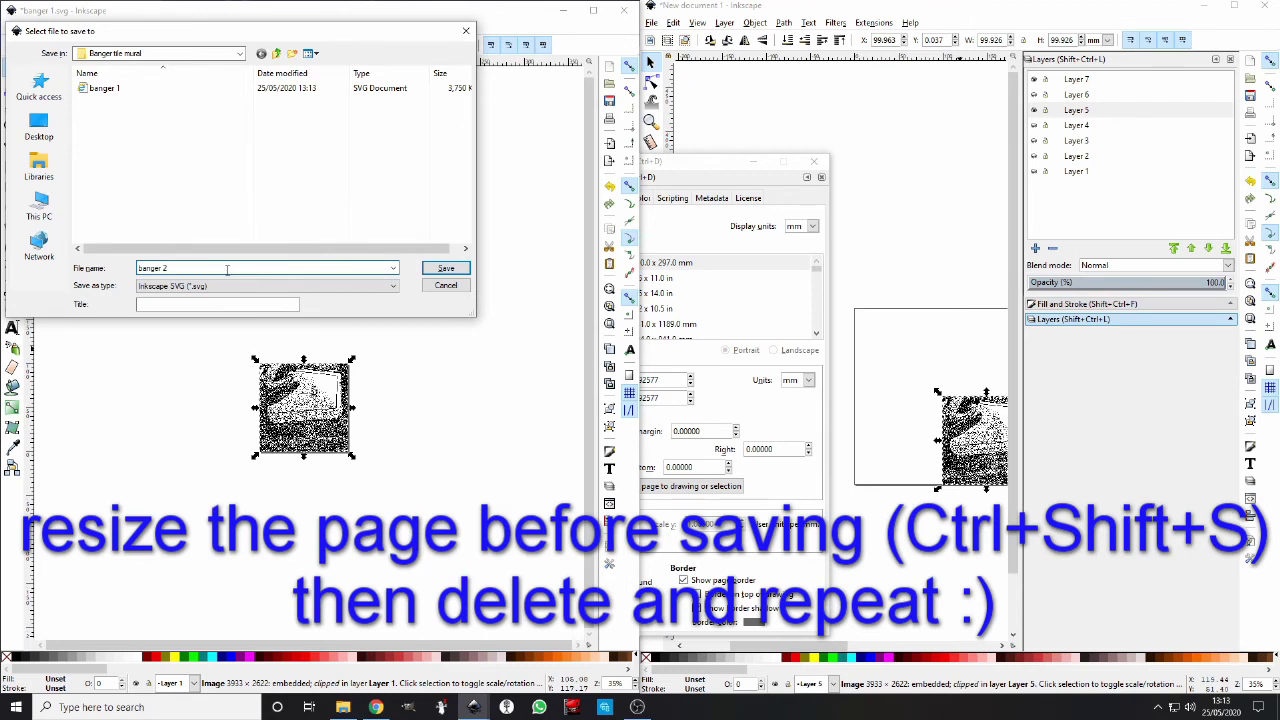
key(Return)
key(ctrl)
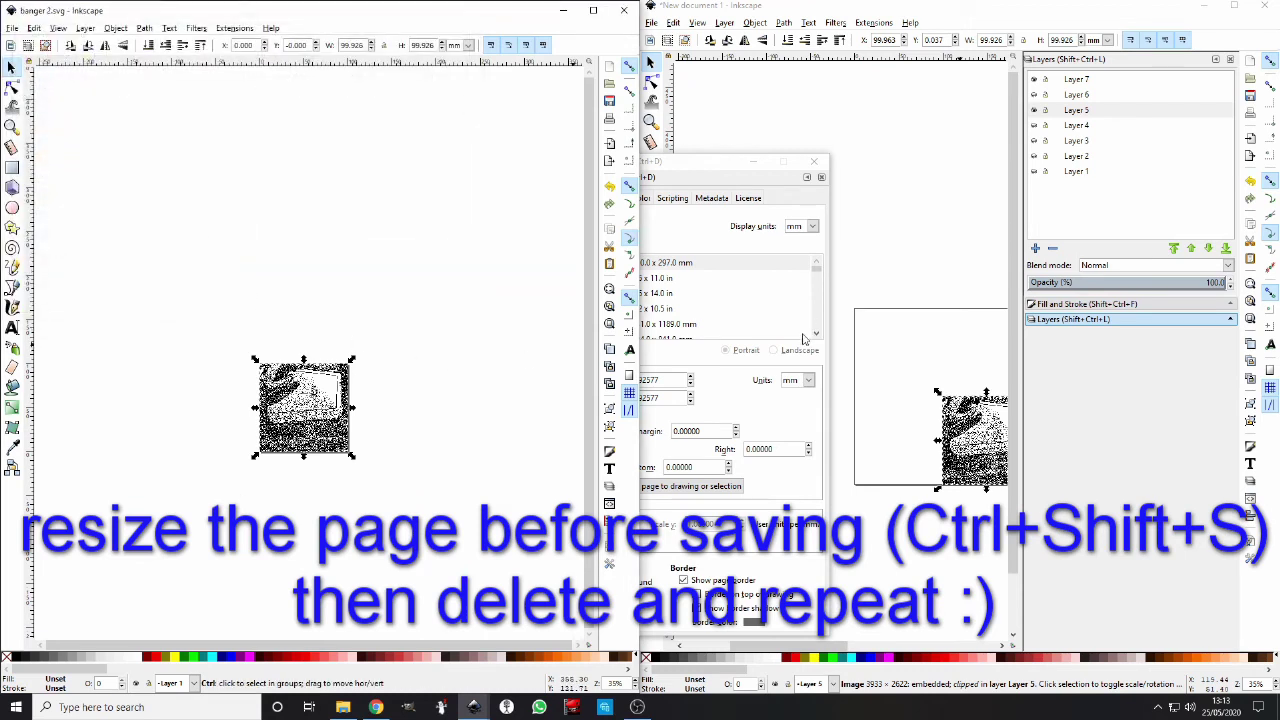
Swap the old tile for the Layer 4 tile, hiding Layer 5, and fit the page.
key(Delete)
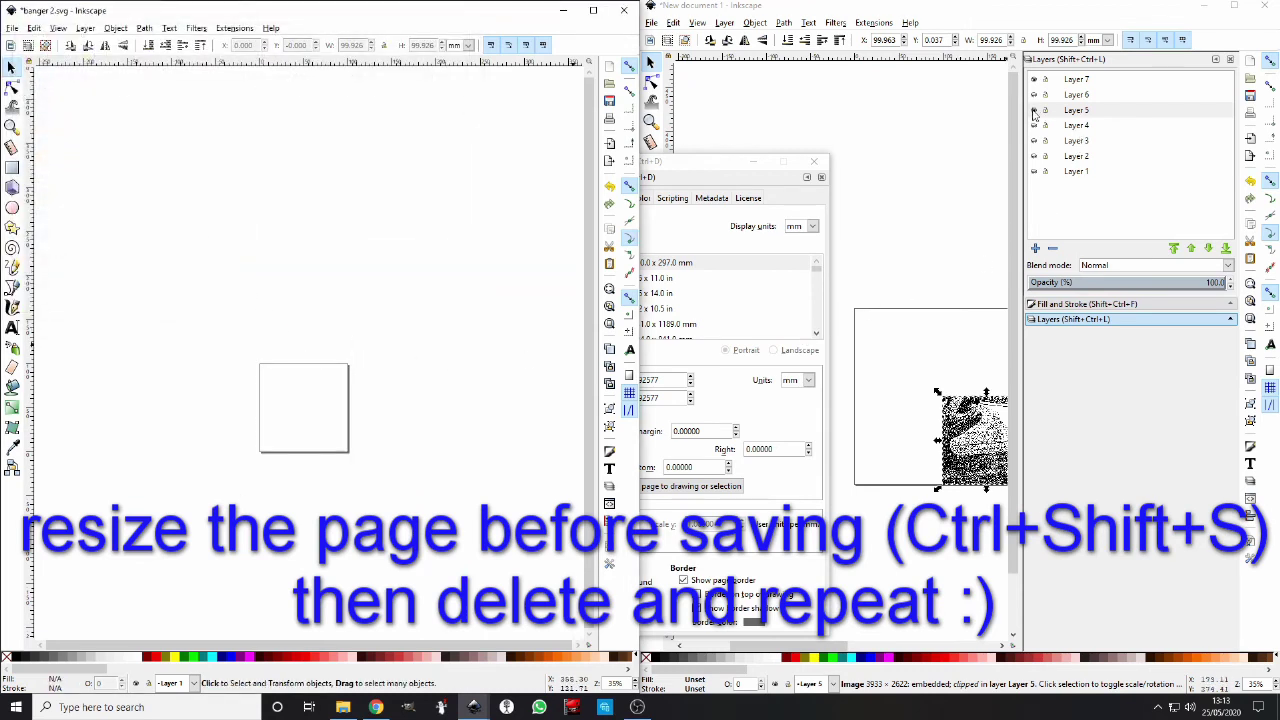
click(1034, 111)
drag(830, 643, 850, 644)
click(975, 440)
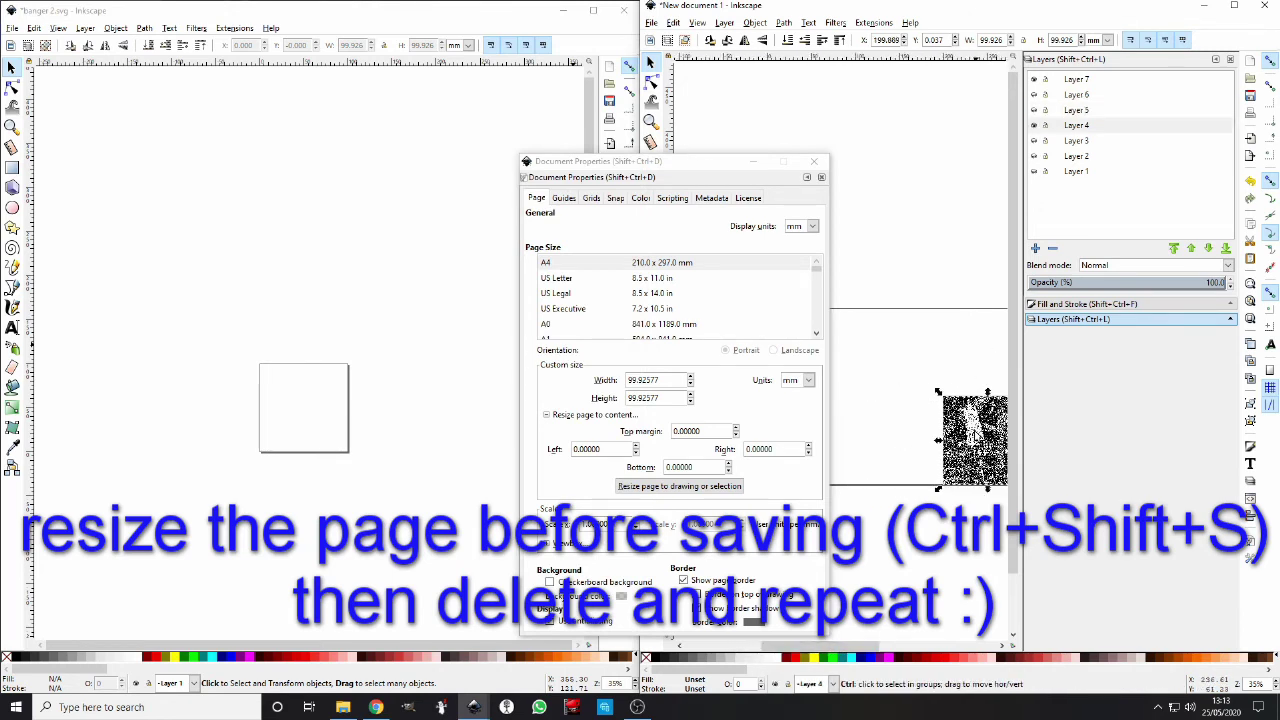
click(310, 422)
key(ctrl+v)
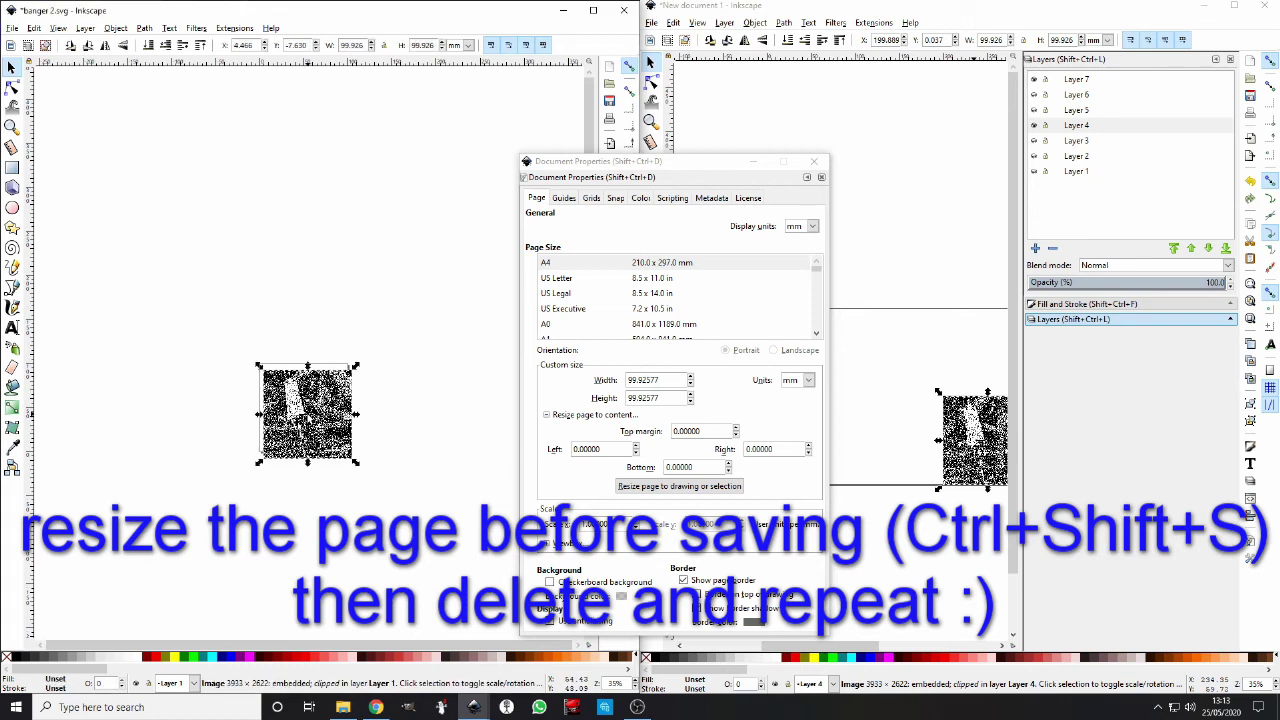
click(645, 487)
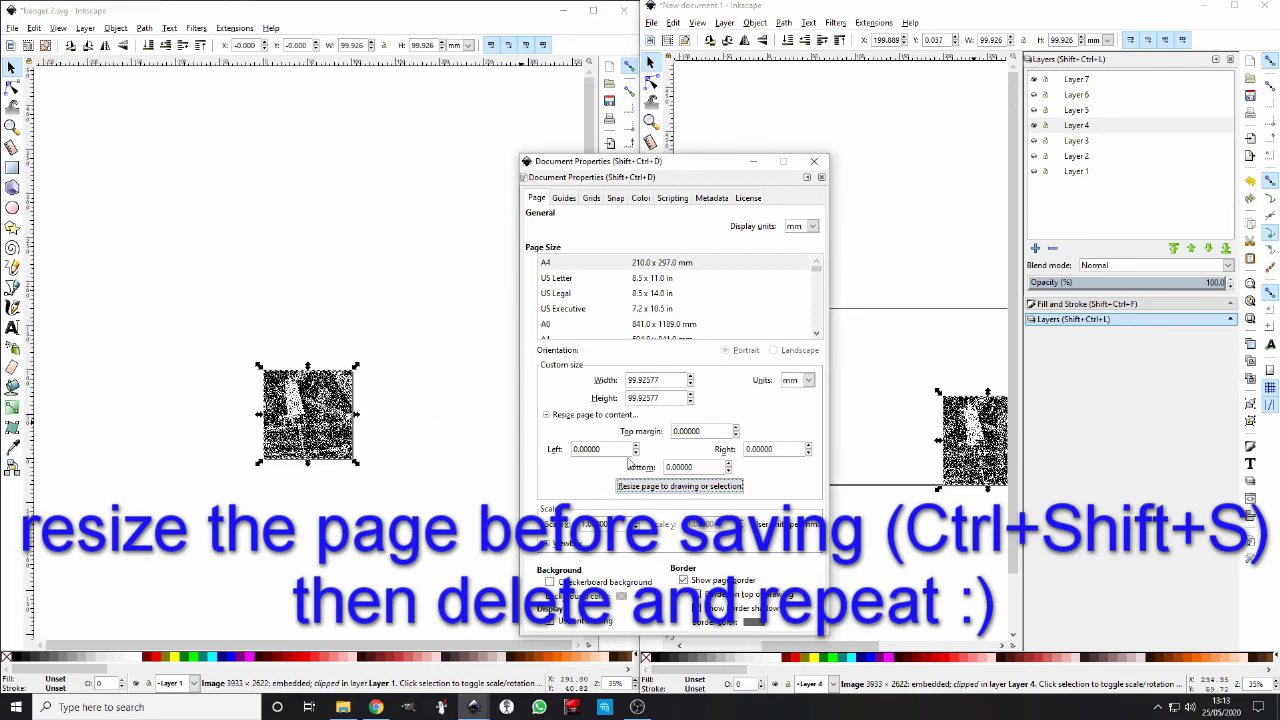
Save the document as 'banger 3' by changing the file name's number.
key(ctrl+shift+s)
click(330, 267)
key(BackSpace)
text(3)
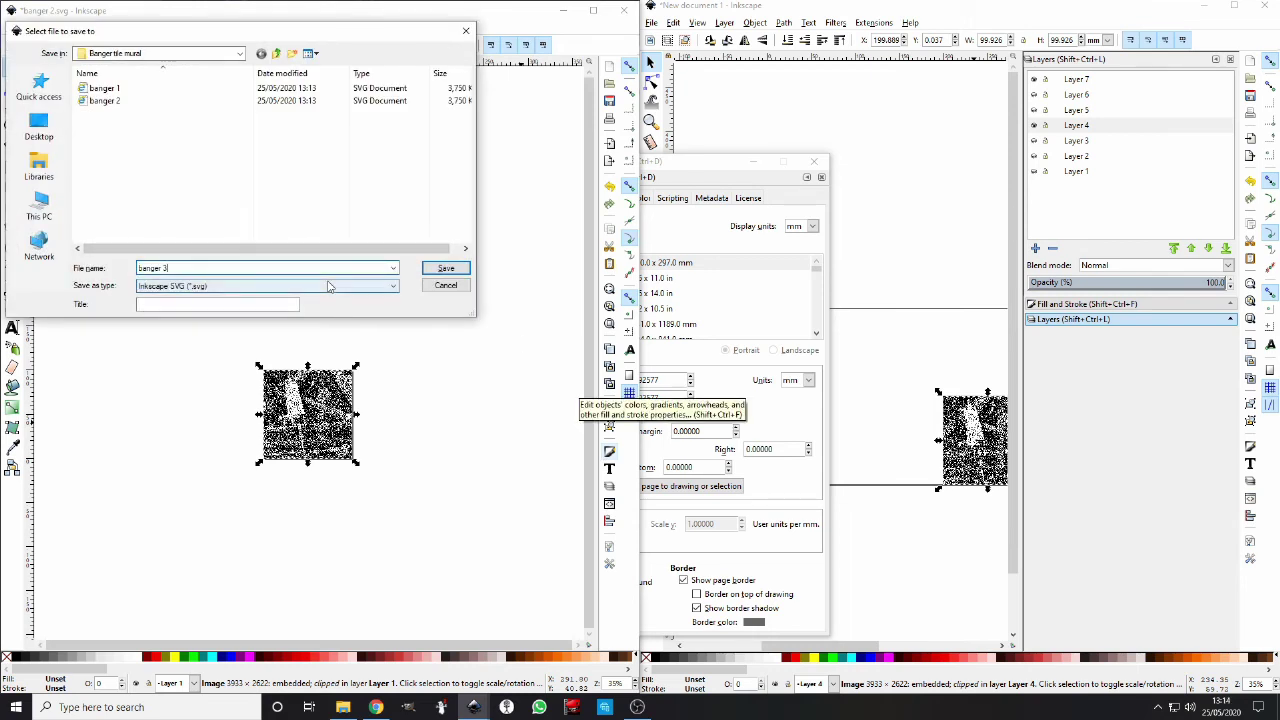
key(Return)
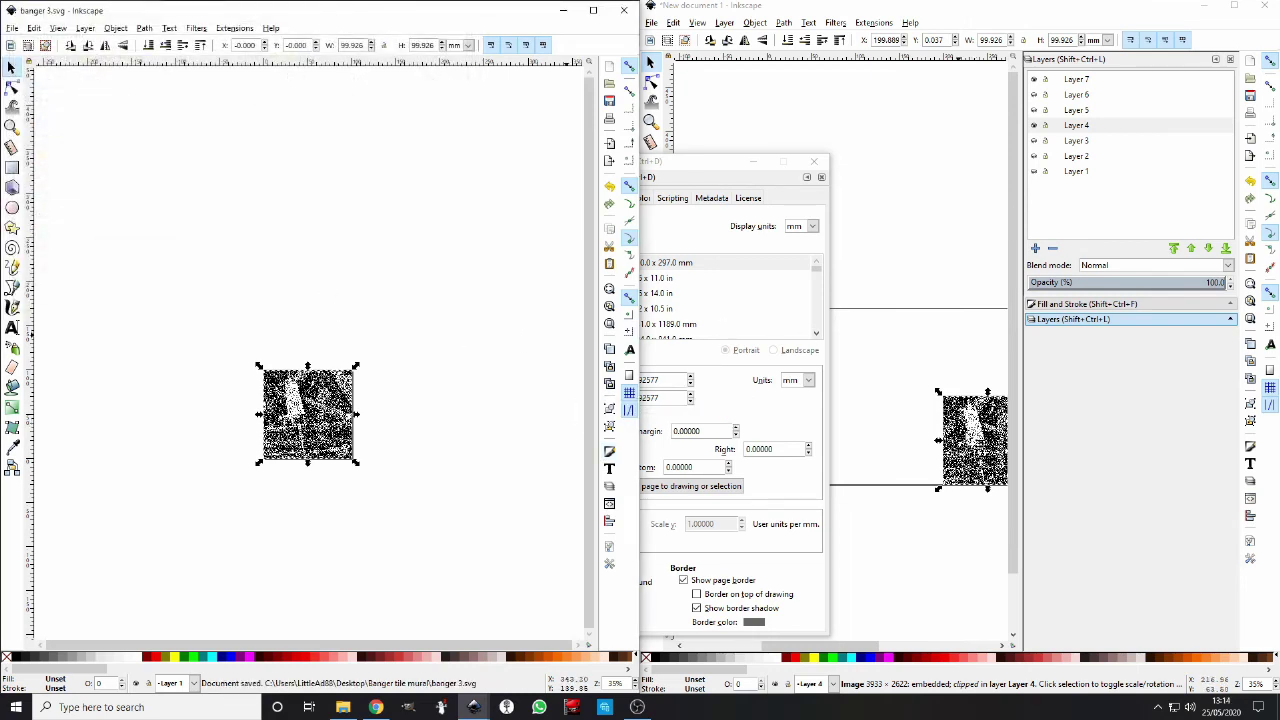
Hide Layer 4, replace the old tile with the Layer 3 tile, and fit the page.
click(1040, 129)
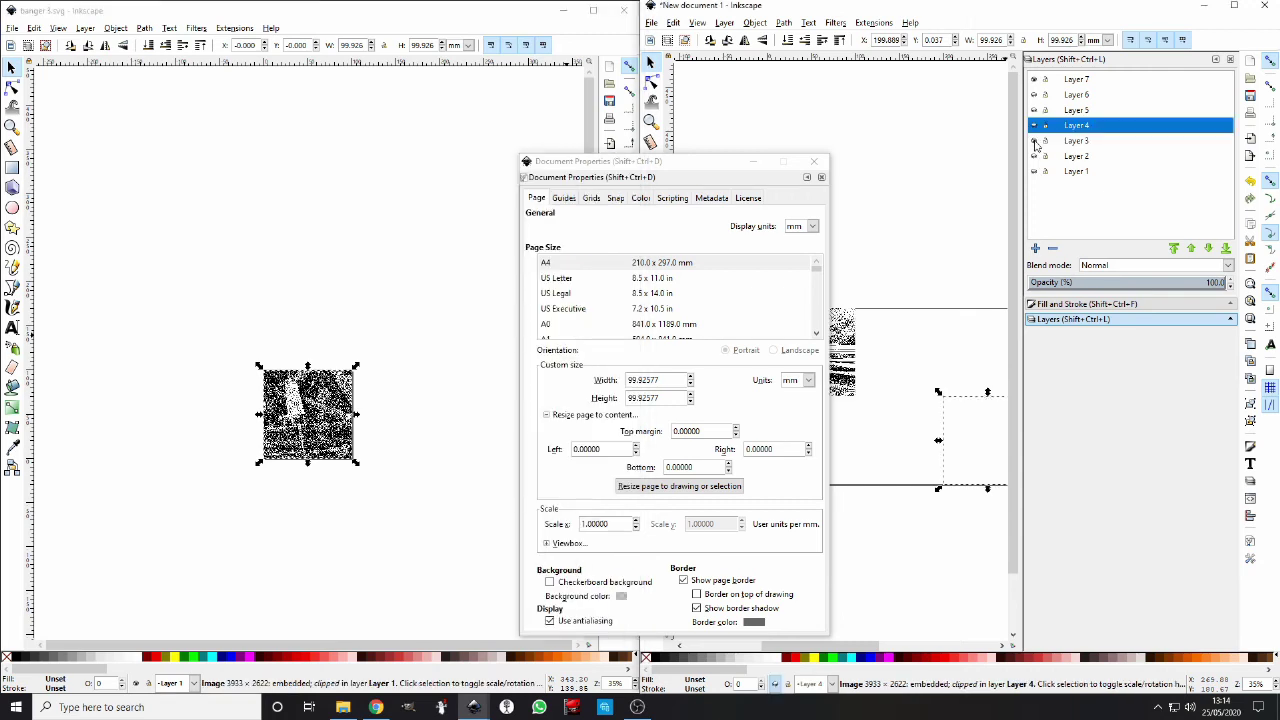
click(845, 350)
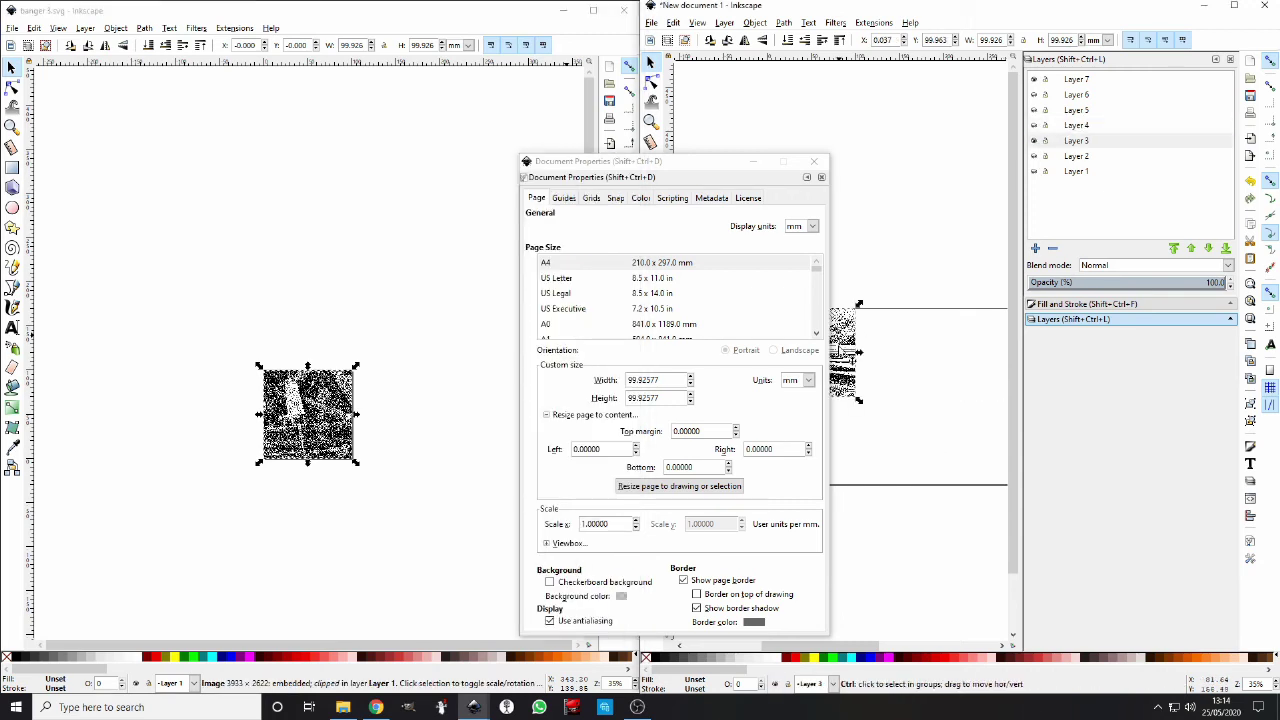
click(328, 428)
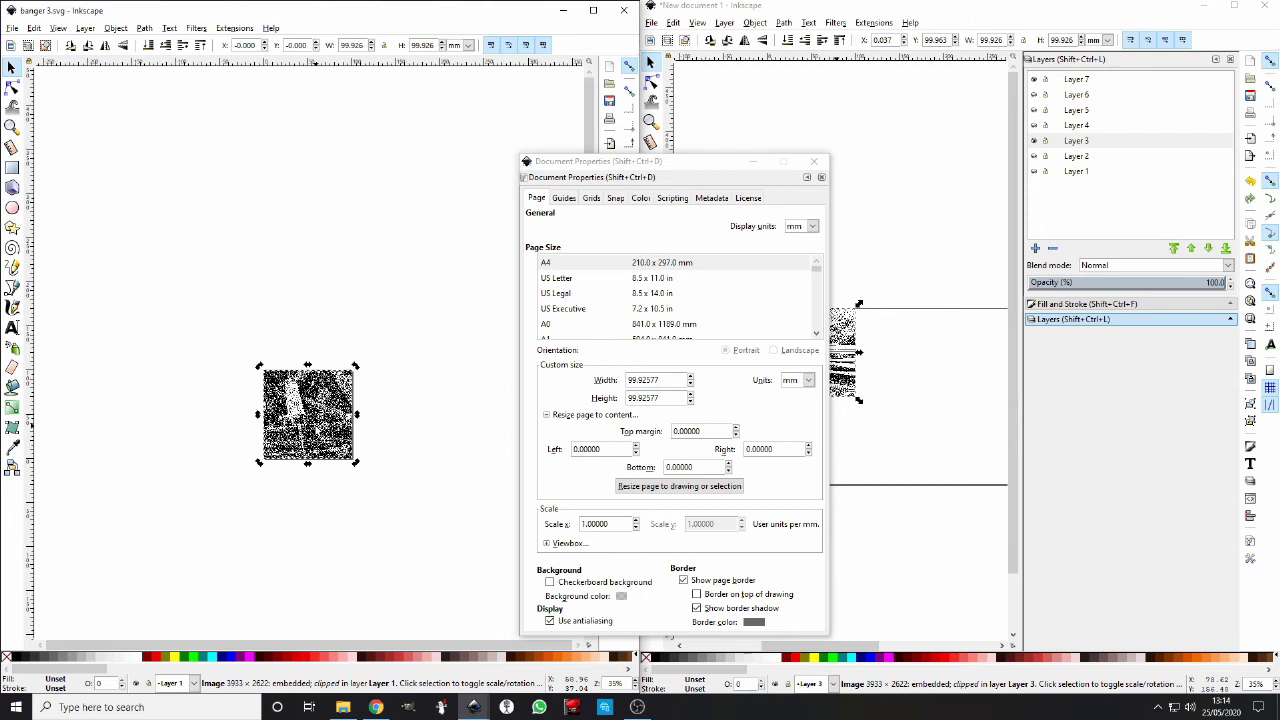
key(Delete)
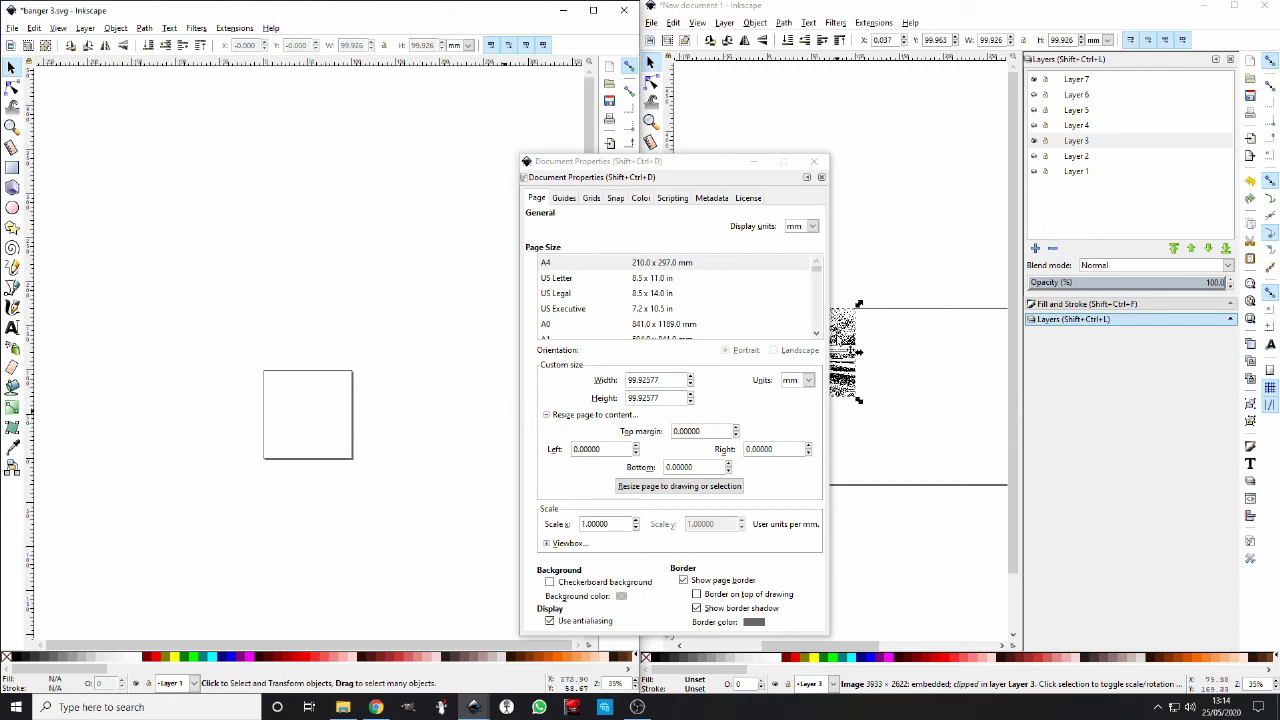
click(849, 351)
click(325, 398)
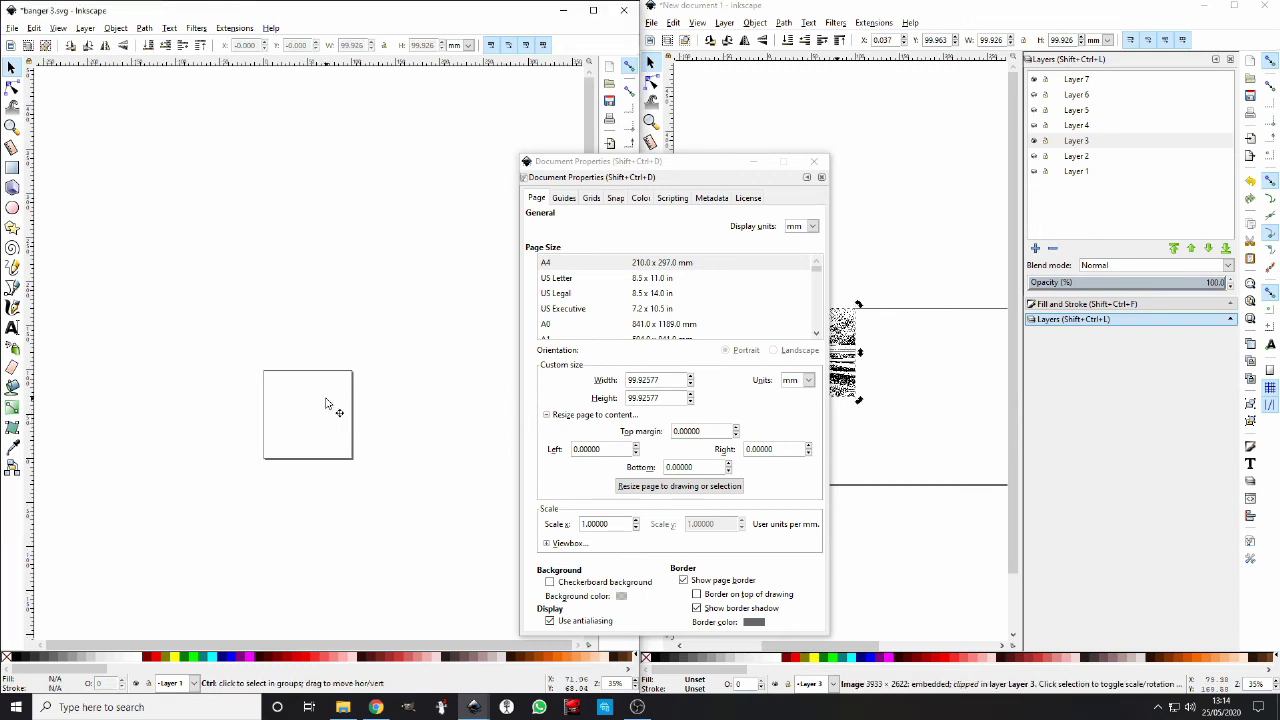
key(ctrl+v)
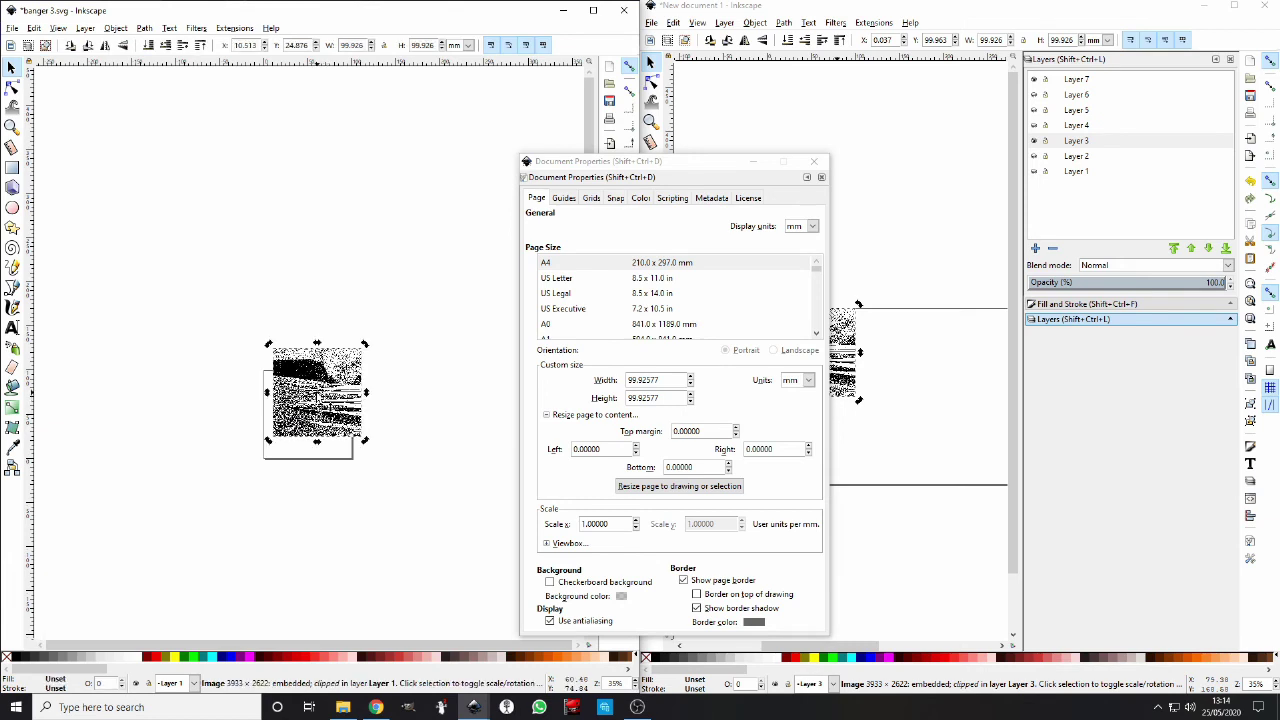
click(648, 487)
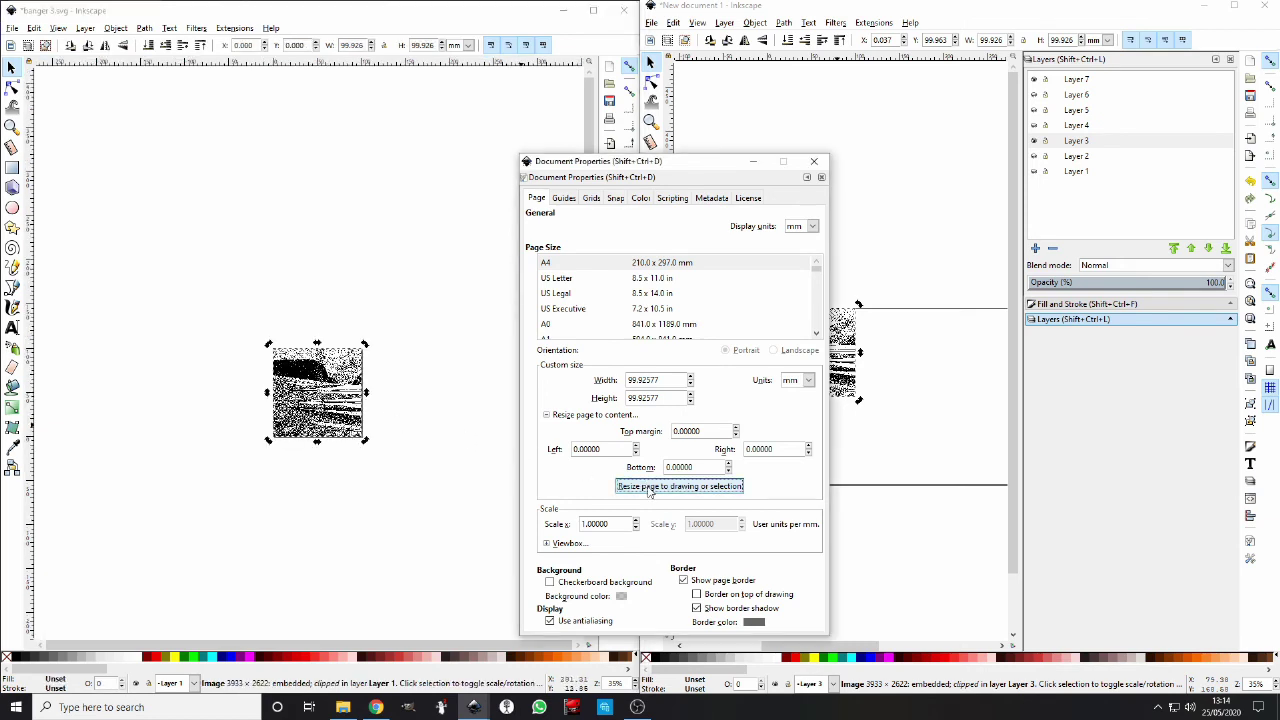
Save the document as 'banger 4', then hide the Layer 3 tile in the mosaic.
key(ctrl+shift+s)
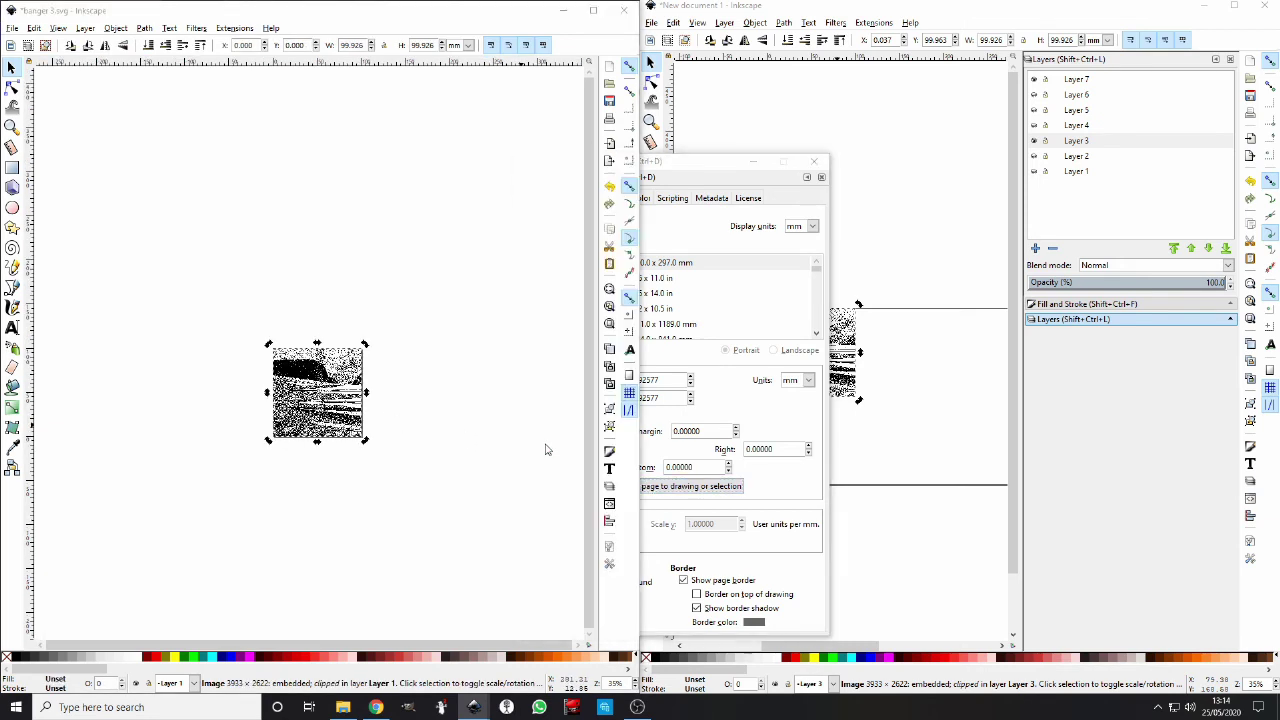
click(256, 271)
key(BackSpace)
text(4)
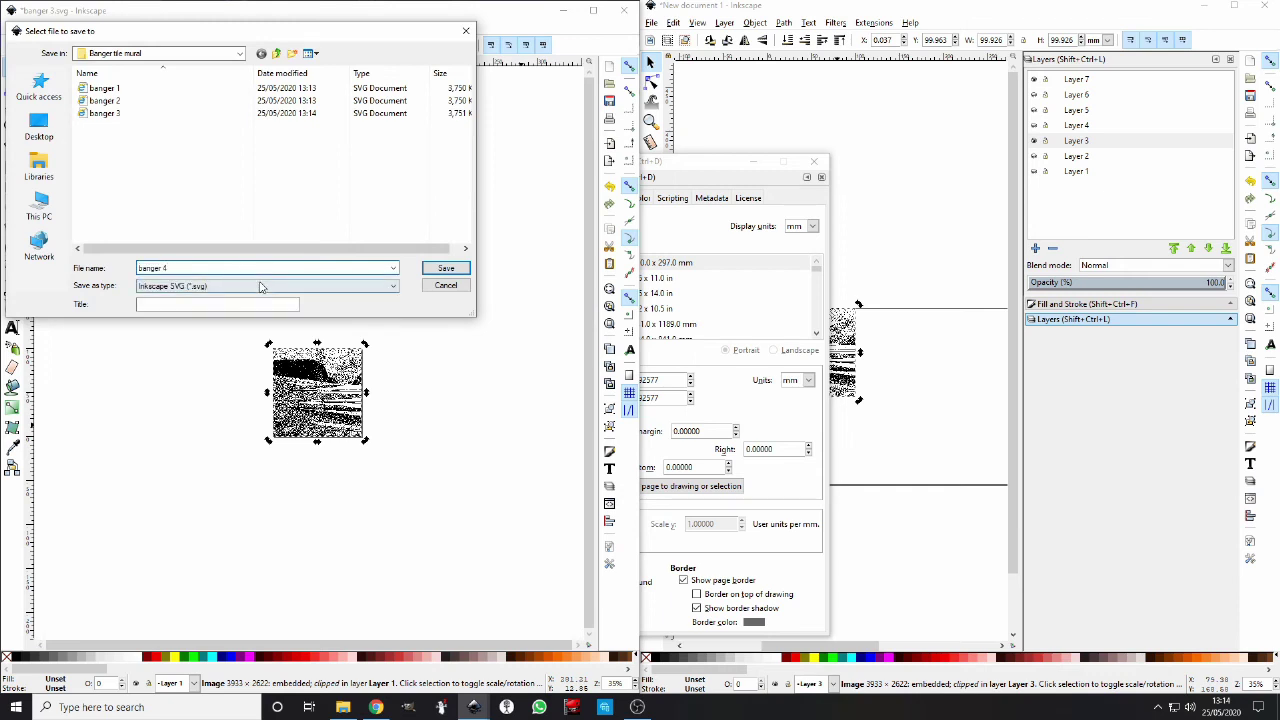
key(Return)
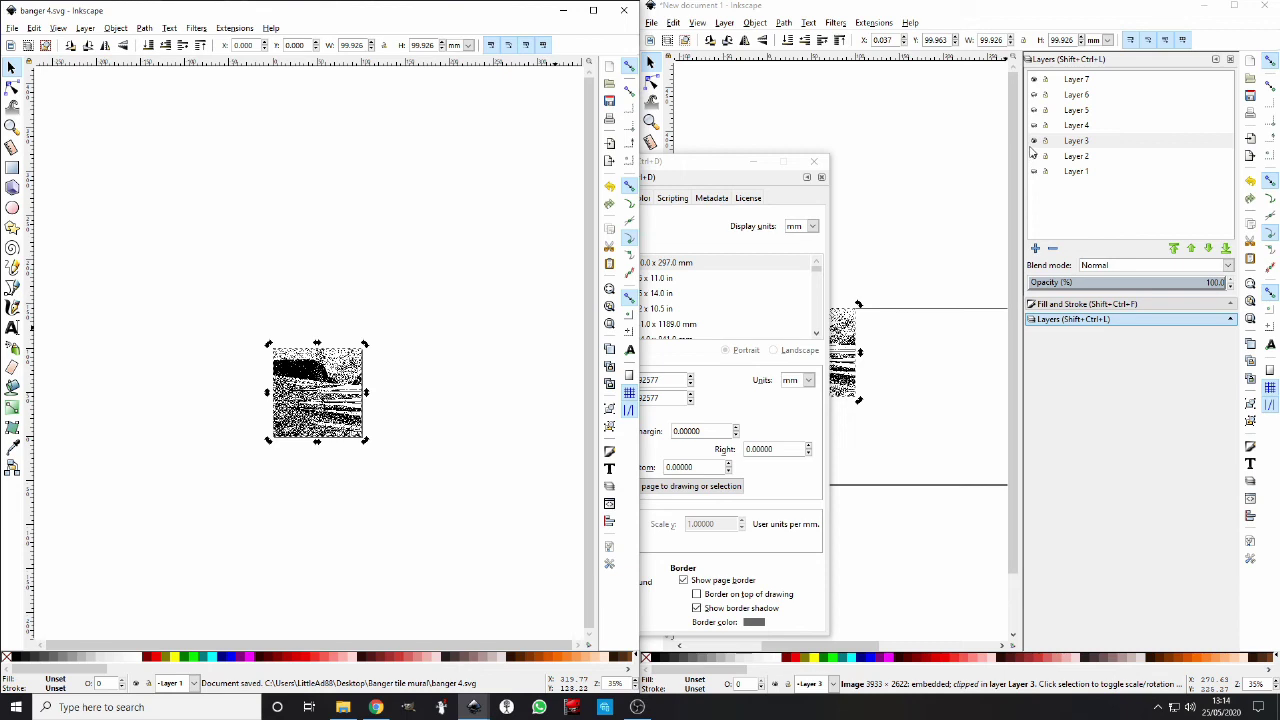
click(1033, 143)
Clear the page and paste in the Layer 2 tile, fitting the page to it.
click(1034, 160)
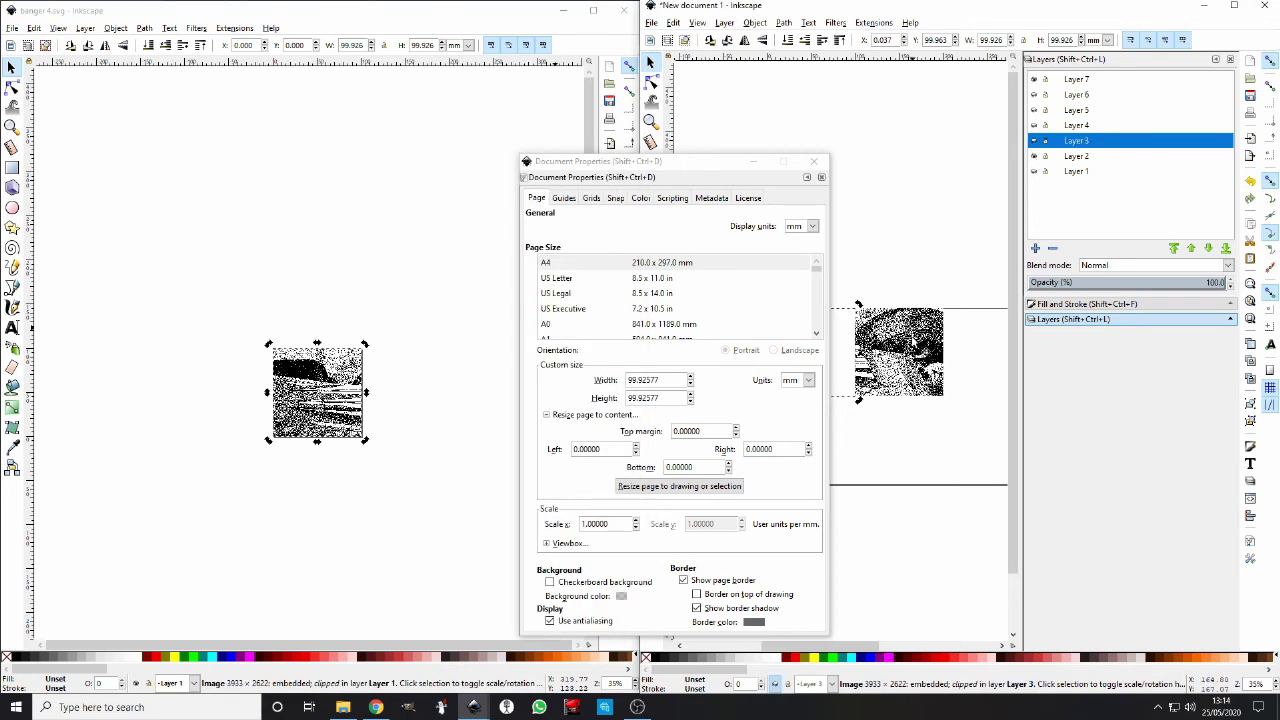
click(292, 391)
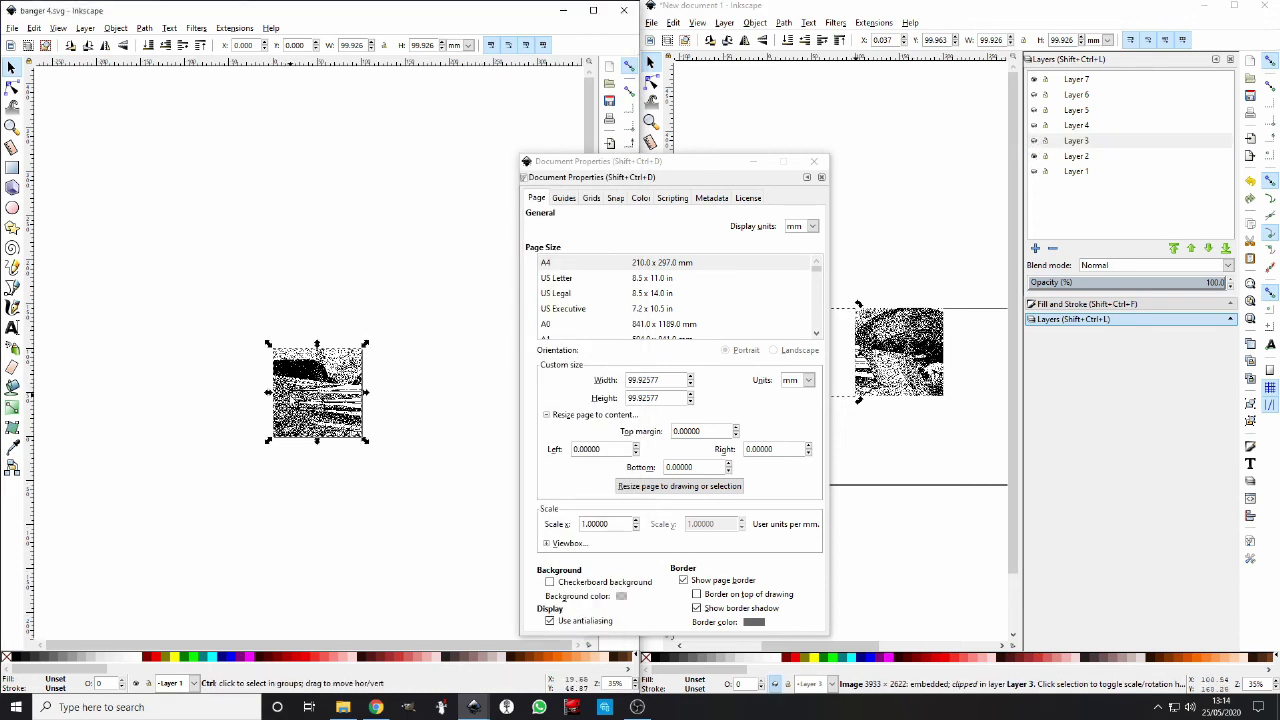
key(Delete)
click(900, 362)
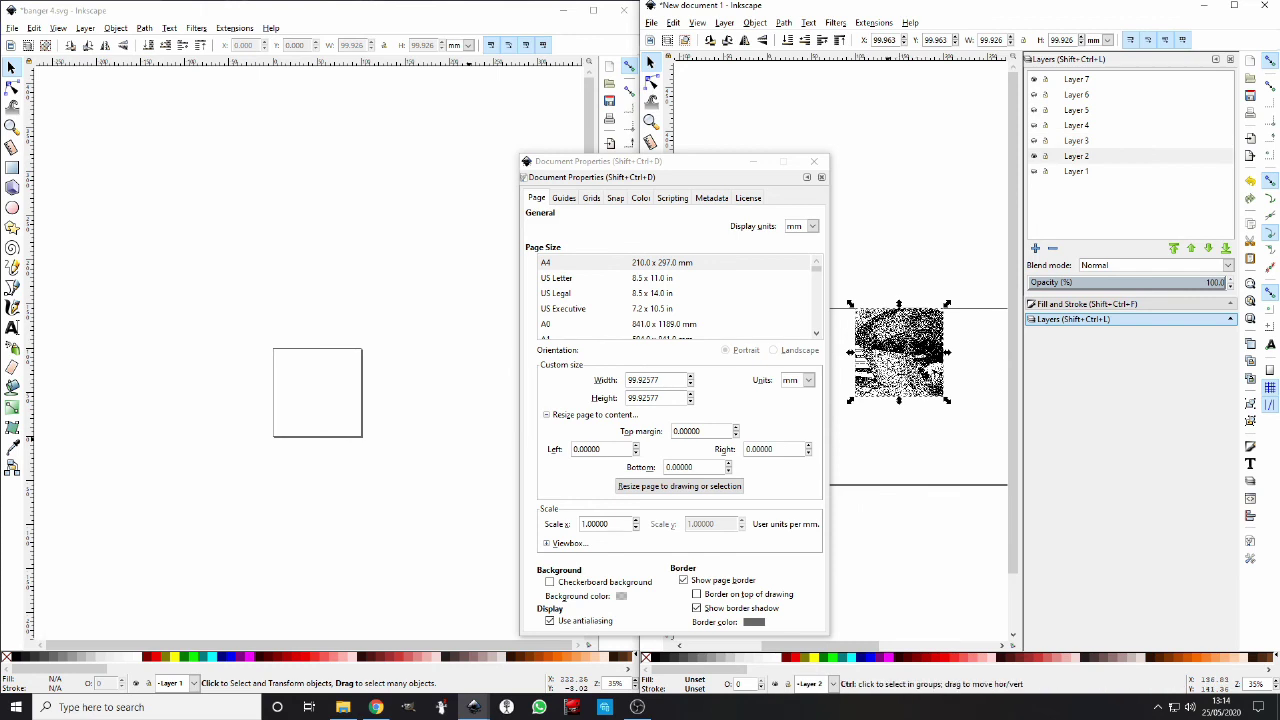
click(311, 380)
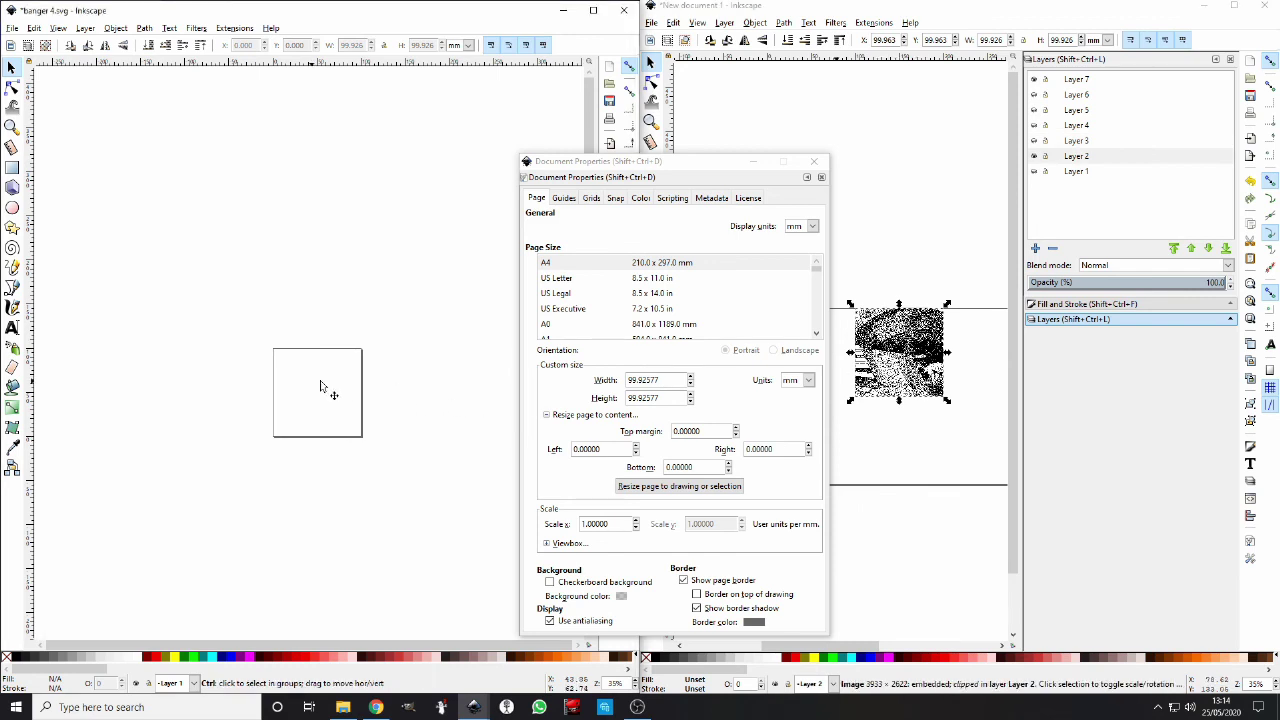
key(ctrl+v)
click(618, 487)
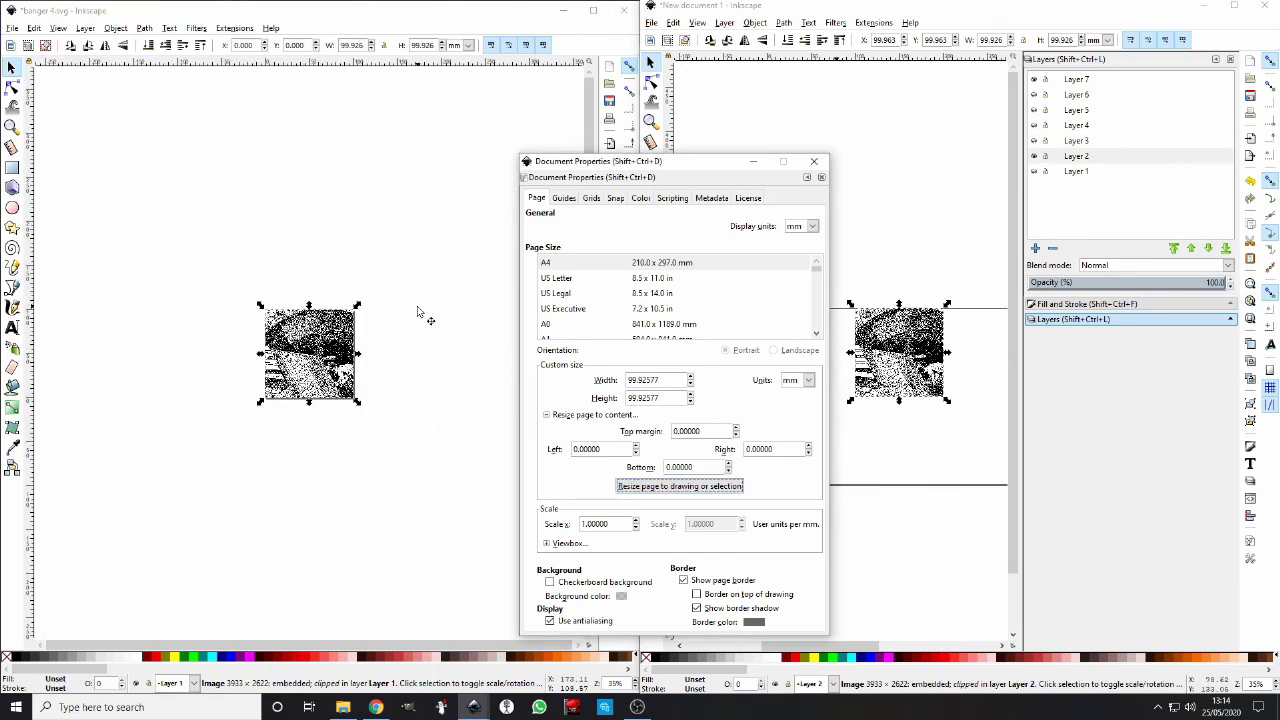
Save the document as 'banger 5', then delete the tile from the page.
key(ctrl+shift+s)
text(banger 5)
key(Return)
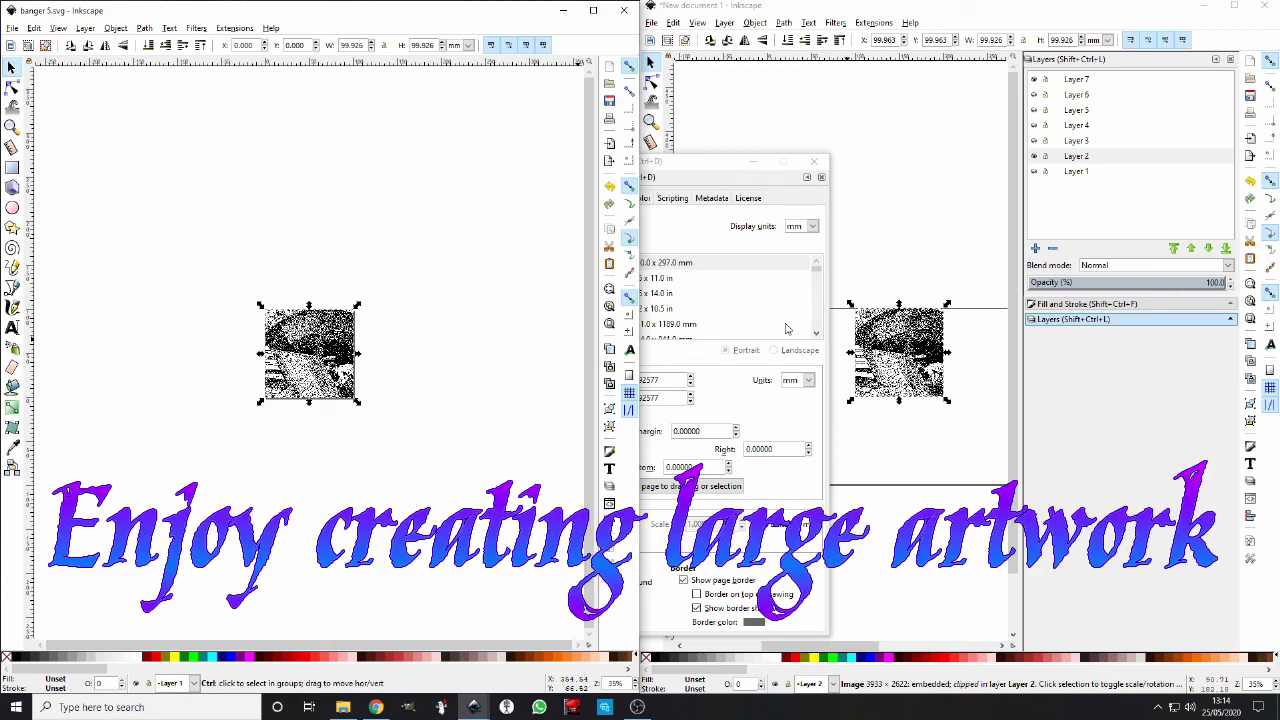
key(Delete)
Hide Layer 2, paste the Layer 1 tile onto the empty page, and fit the page.
click(1034, 157)
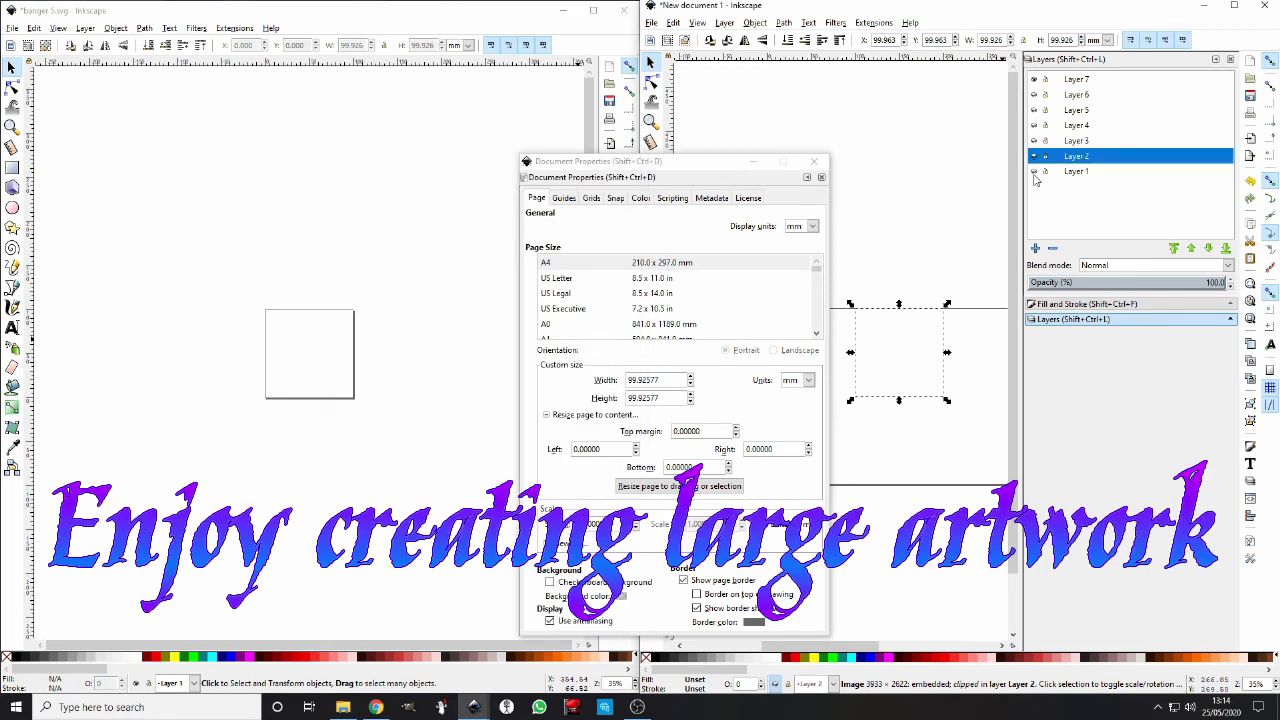
click(1034, 172)
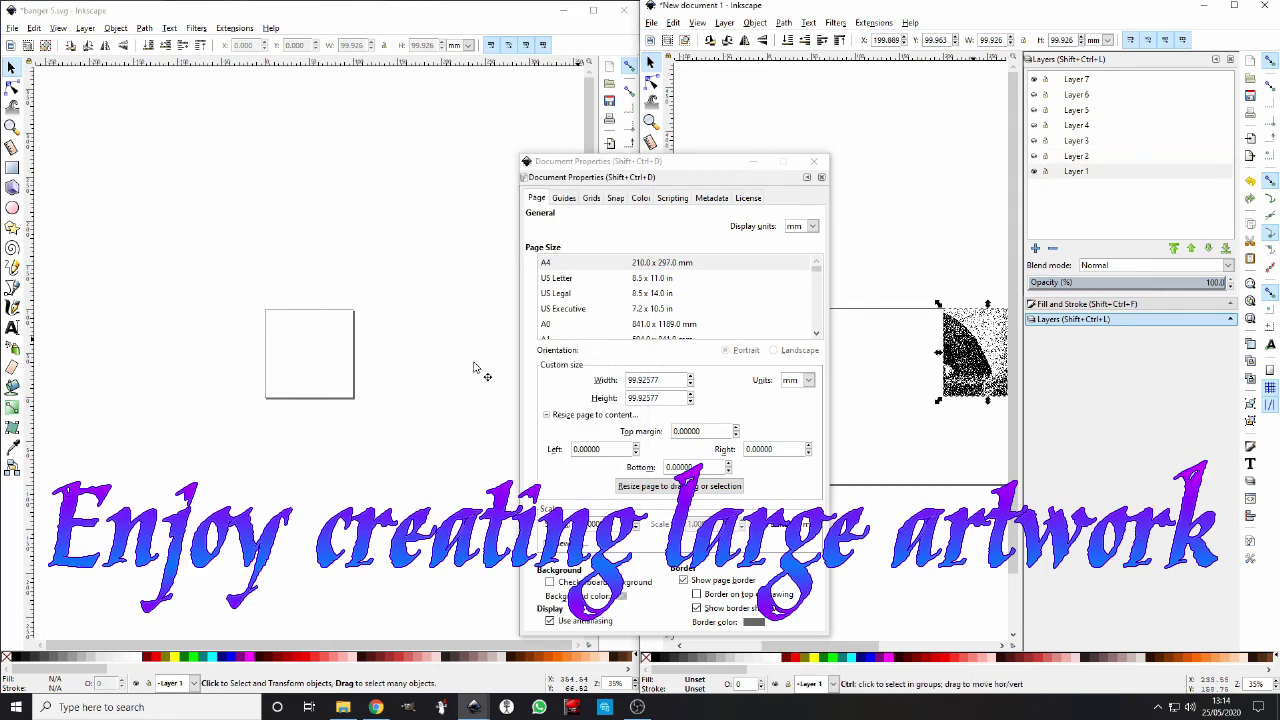
click(315, 344)
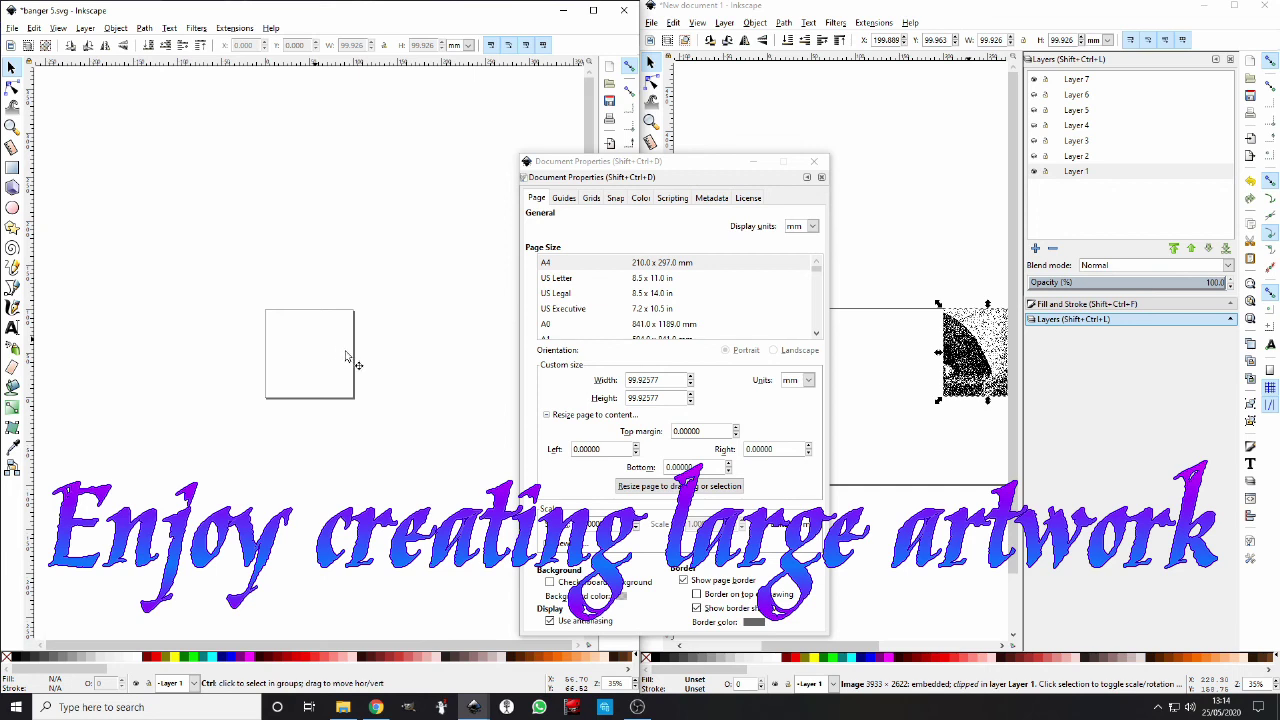
key(ctrl+v)
click(660, 486)
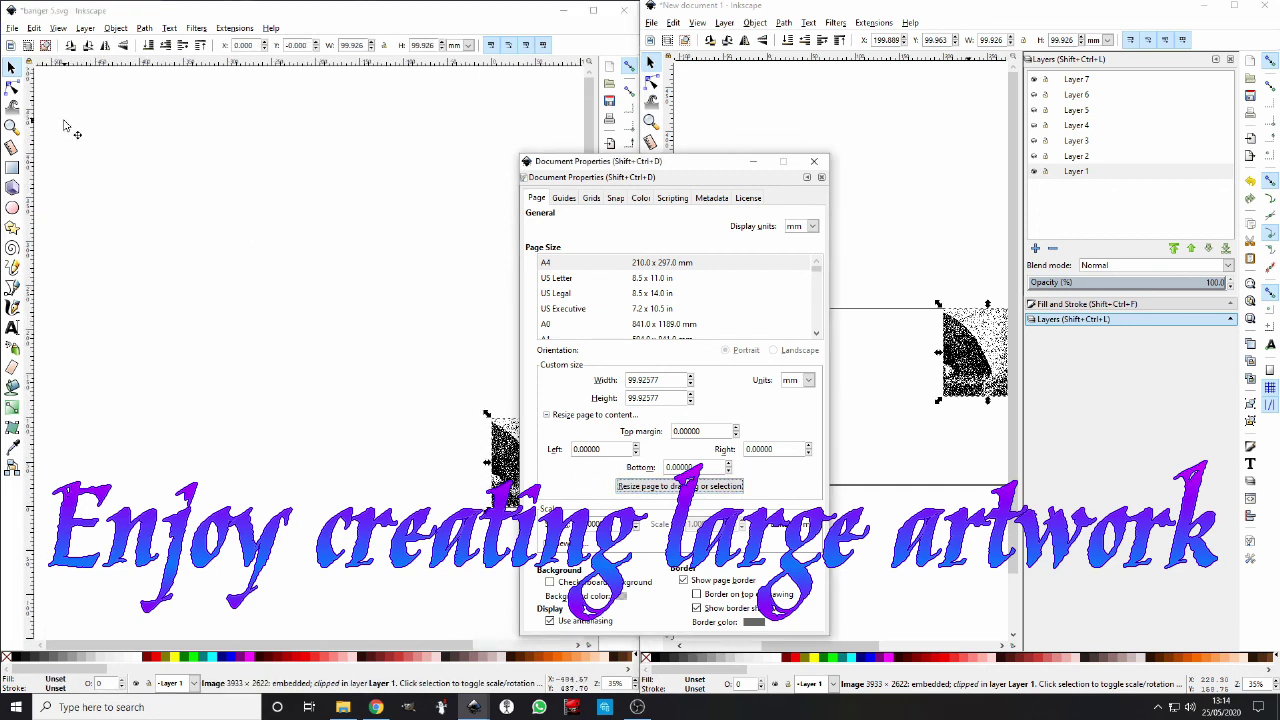
Save the document as 'banger 6' by changing the file name's number.
key(ctrl+shift+s)
click(224, 267)
key(BackSpace)
text(6)
key(Return)
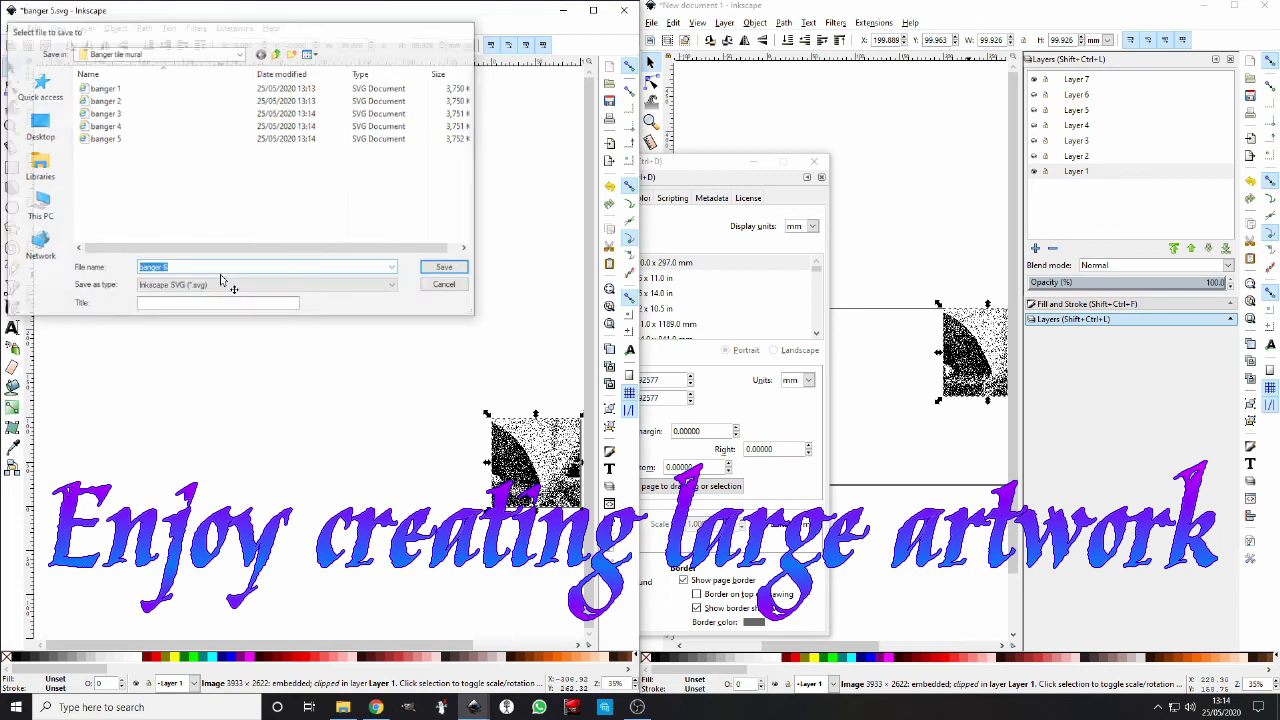